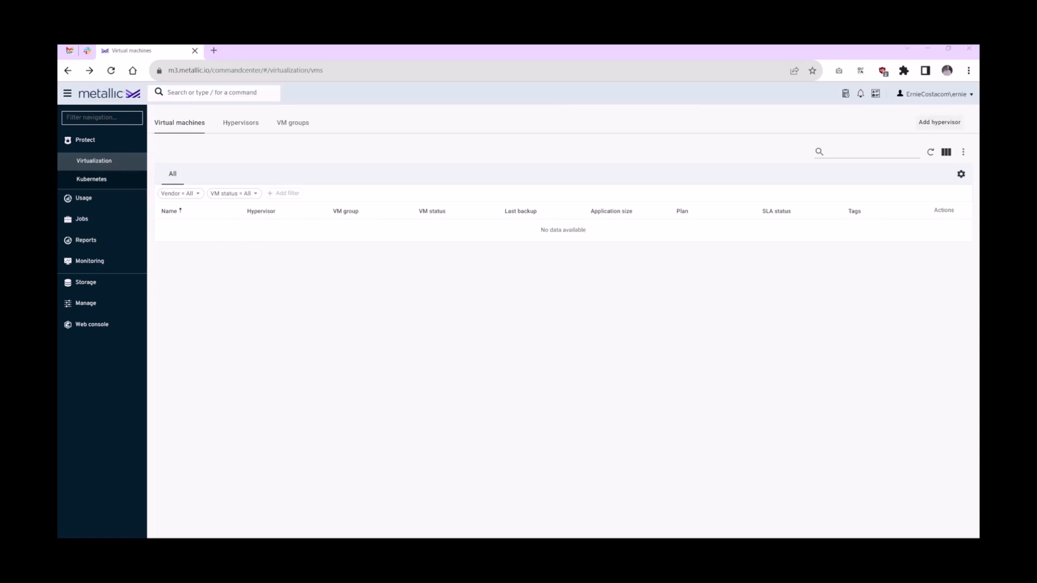
# Start adding a hypervisor, choose Microsoft Hyper-V as the vendor, and continue past the deployment model overview
pyautogui.click(942, 123)
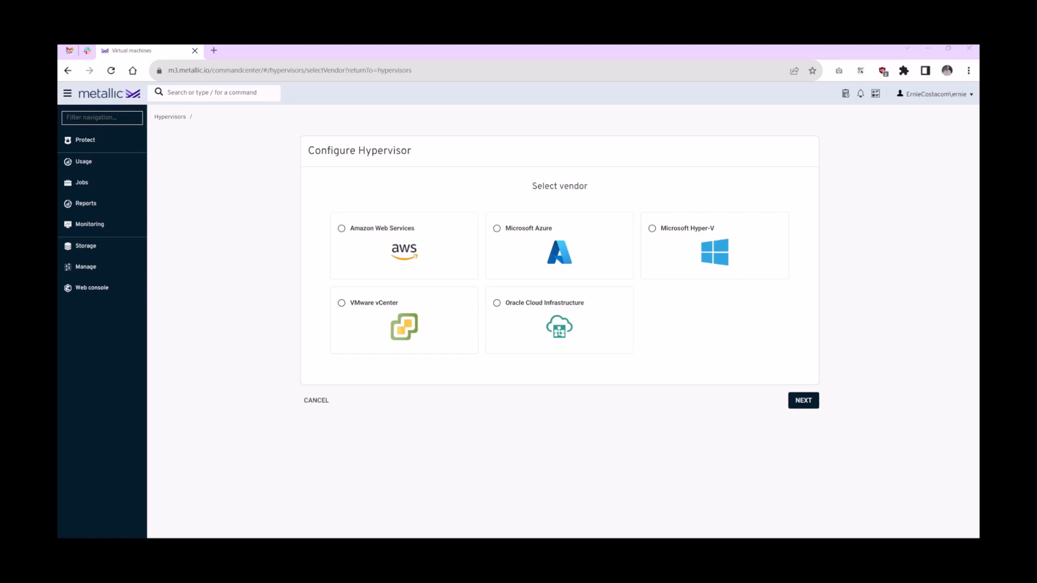
pyautogui.click(803, 400)
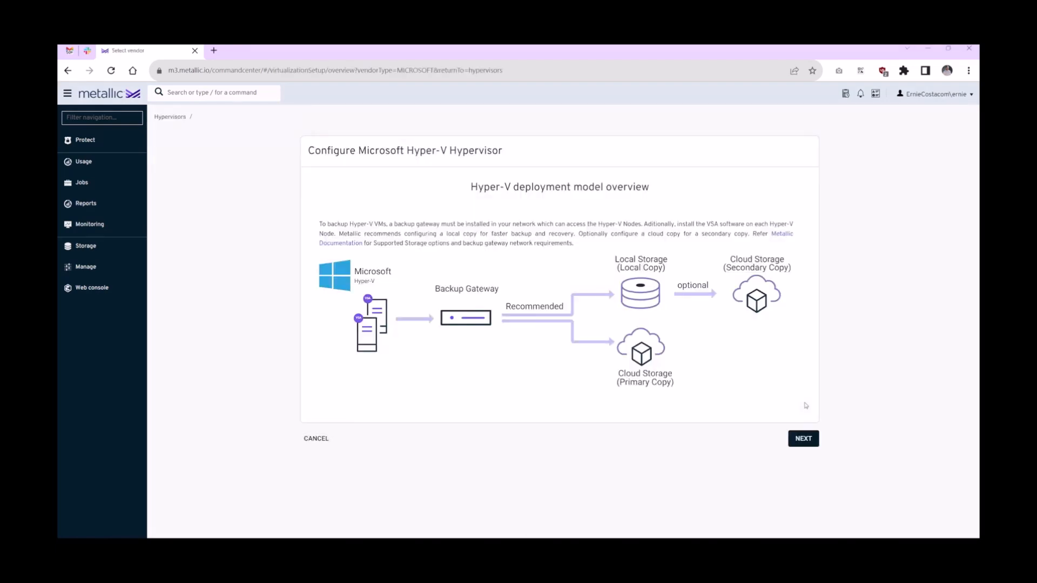
pyautogui.click(802, 438)
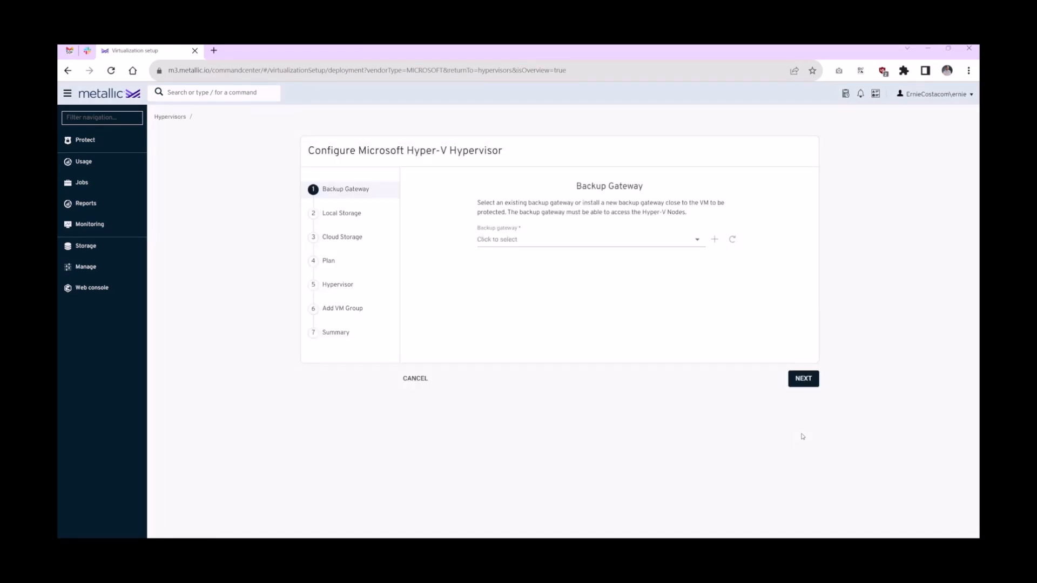
# Start adding a new backup gateway for the Hyper-V configuration and get the gateway package download
pyautogui.click(697, 240)
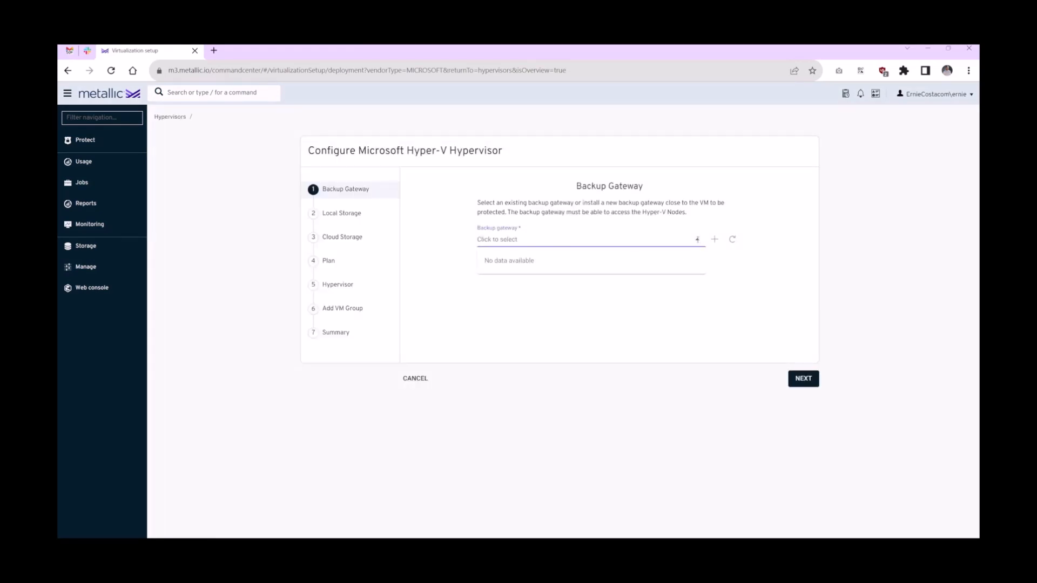
pyautogui.click(715, 240)
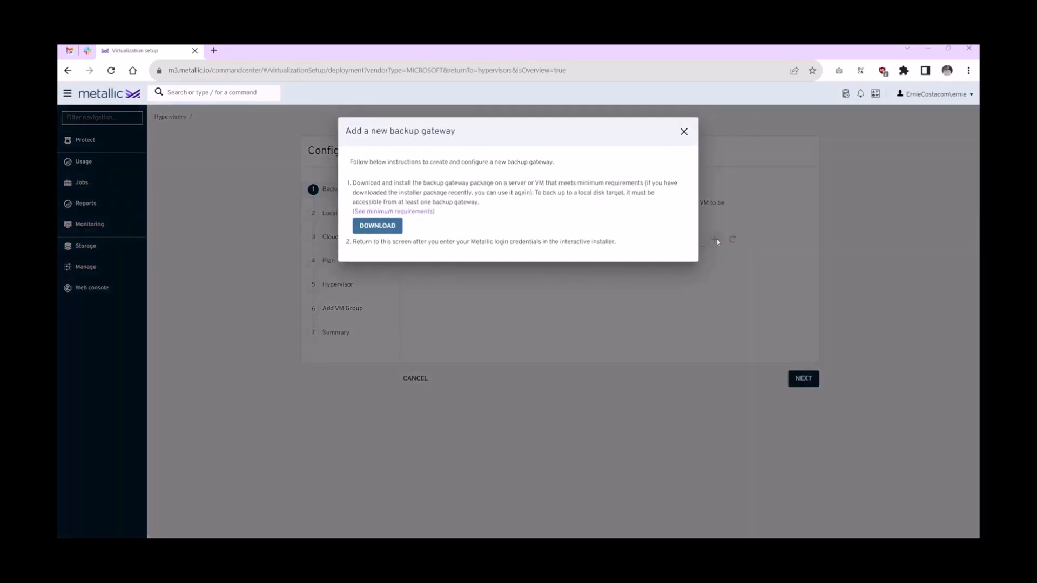
pyautogui.doubleClick(391, 227)
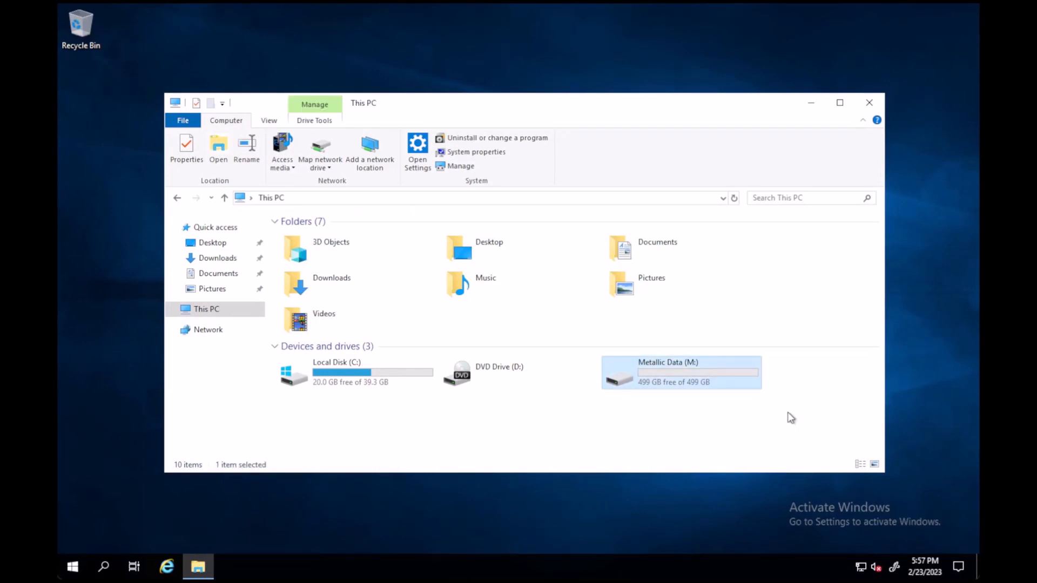
# On the gateway server, inspect the Metallic Data (M:) drive in File Explorer and return to This PC
pyautogui.doubleClick(718, 382)
pyautogui.click(271, 198)
pyautogui.click(427, 424)
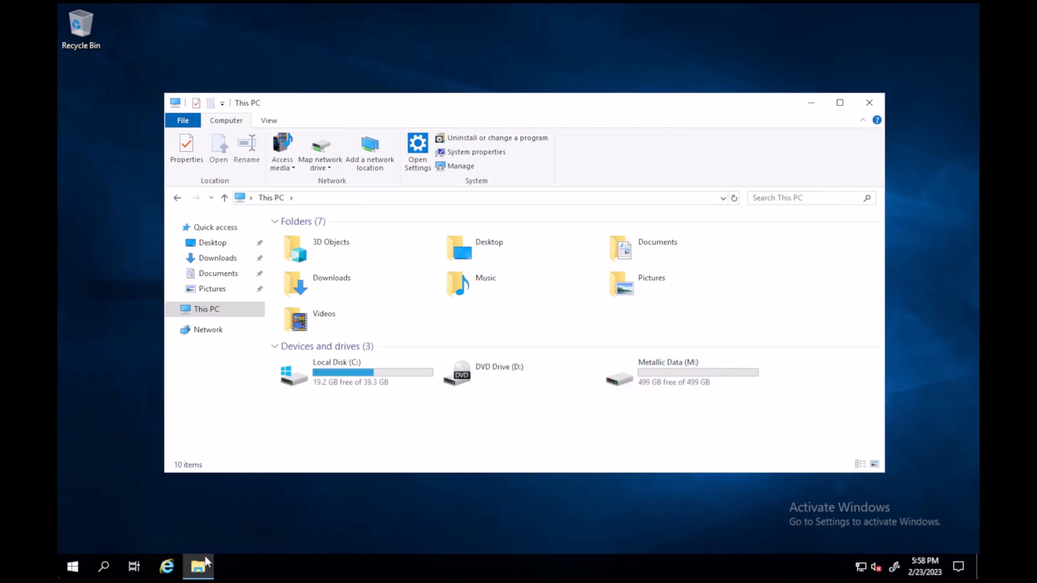
# Open Windows PowerShell as administrator and change the working directory to the signed-in account's Downloads folder
pyautogui.rightClick(74, 574)
pyautogui.click(140, 404)
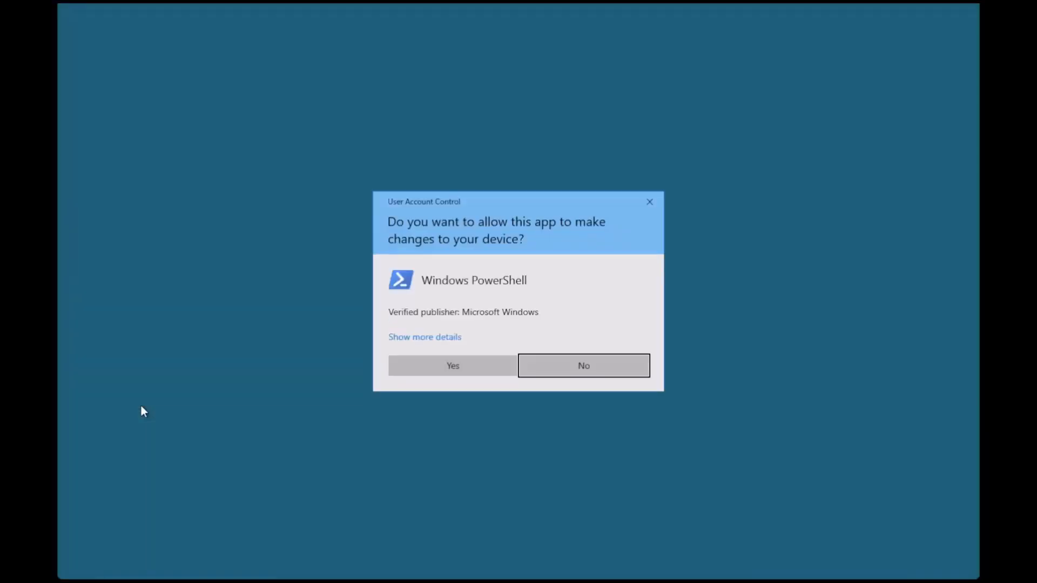
pyautogui.click(455, 368)
pyautogui.write('chdir C:\\')
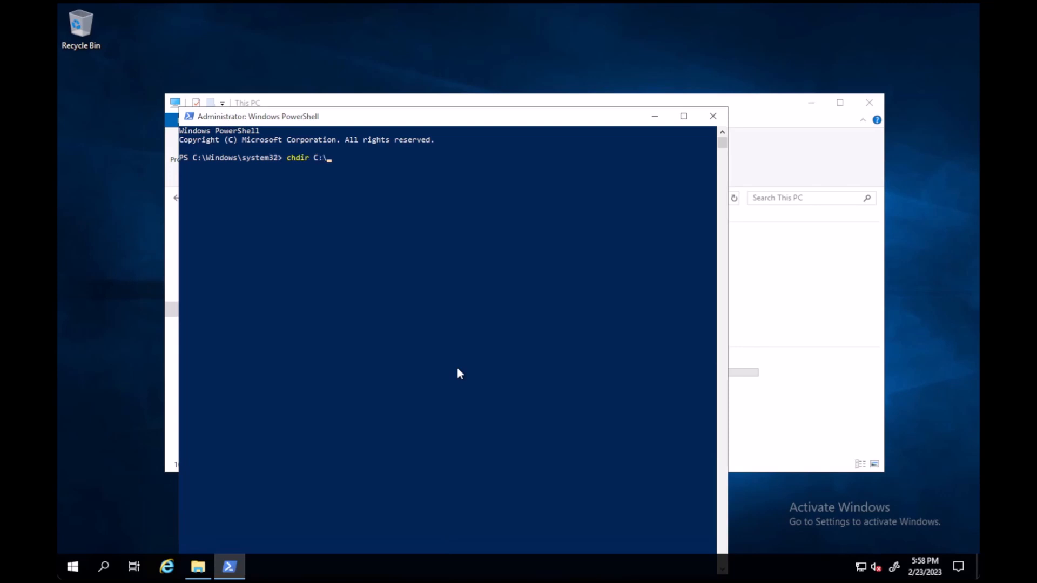
pyautogui.write('users\\da.ec\\Downloads\\')
pyautogui.press('Return')
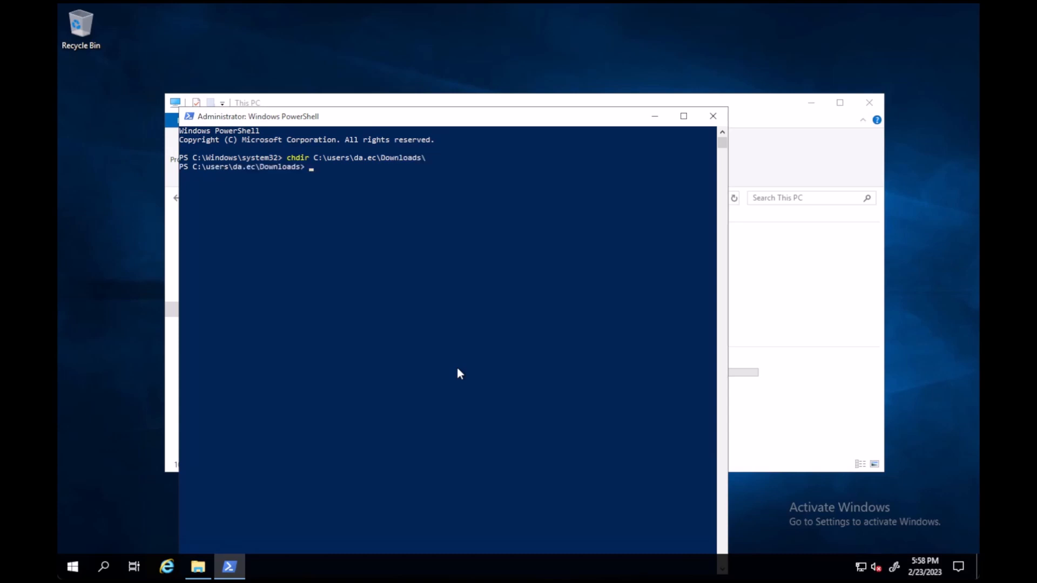
# Download the backup gateway package with Start-BitsTransfer using the copied download link
pyautogui.write('start-bitstr')
pyautogui.press('Tab')
pyautogui.rightClick(441, 255)
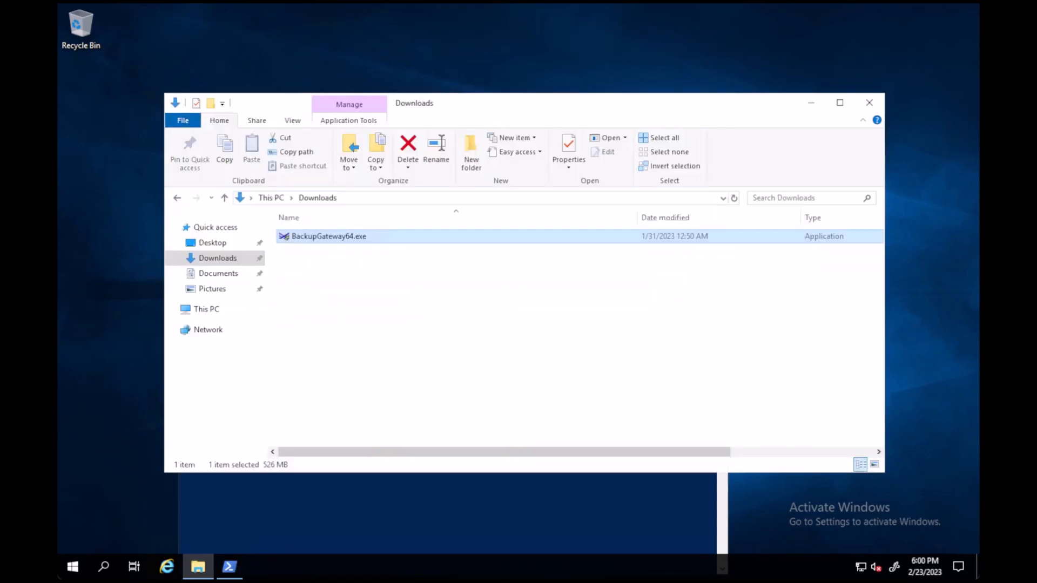
# Launch BackupGateway64.exe from the Downloads folder, allow it to make changes, and proceed with the installer
pyautogui.doubleClick(335, 236)
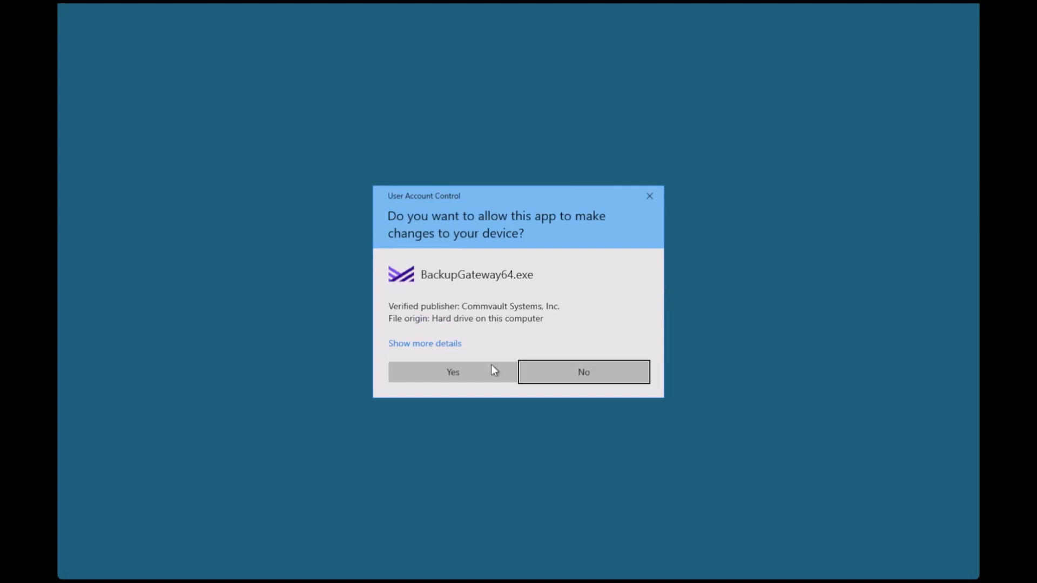
pyautogui.click(465, 372)
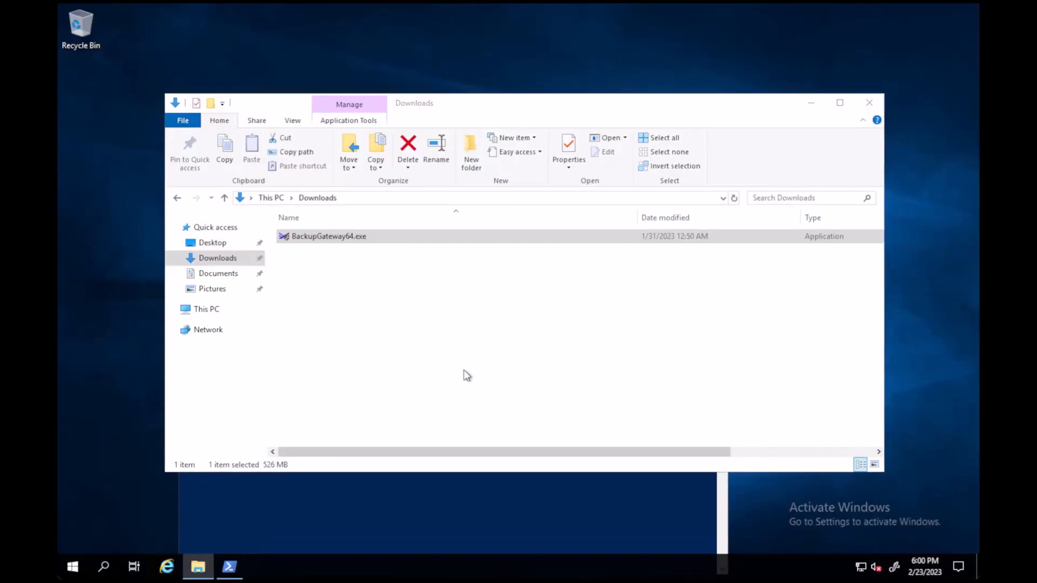
pyautogui.click(573, 392)
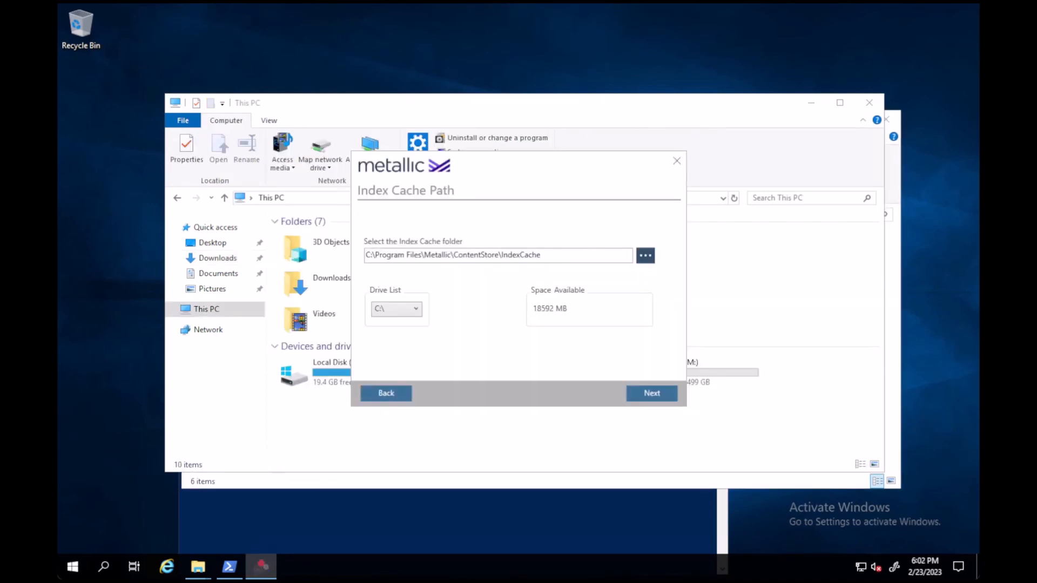
# Install with the index cache folder C:\Program Files\Metallic\ContentStore\IndexCache despite the free space recommendation, and enter the account's sign-in name
pyautogui.click(652, 393)
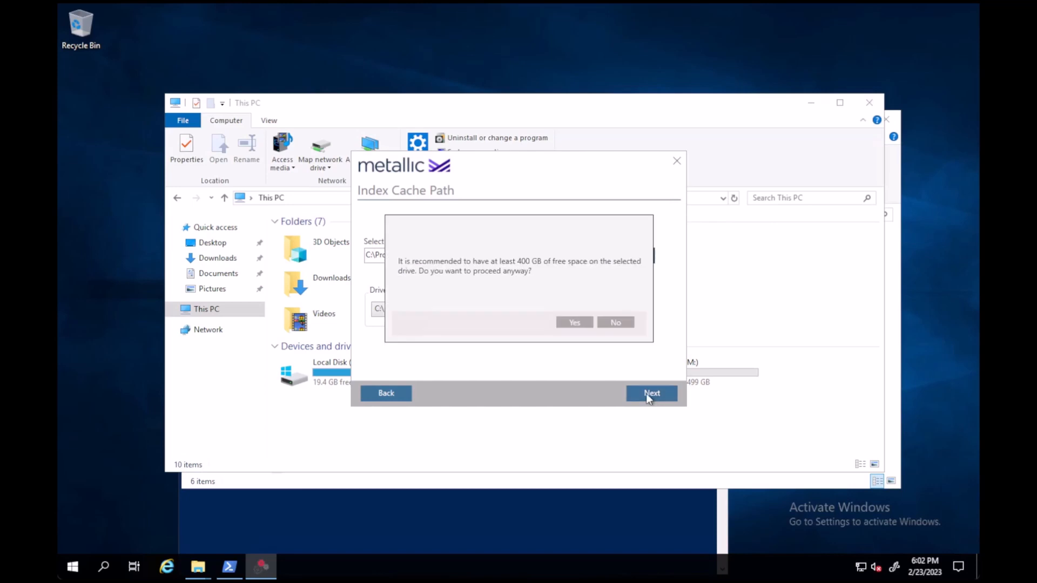
pyautogui.click(570, 324)
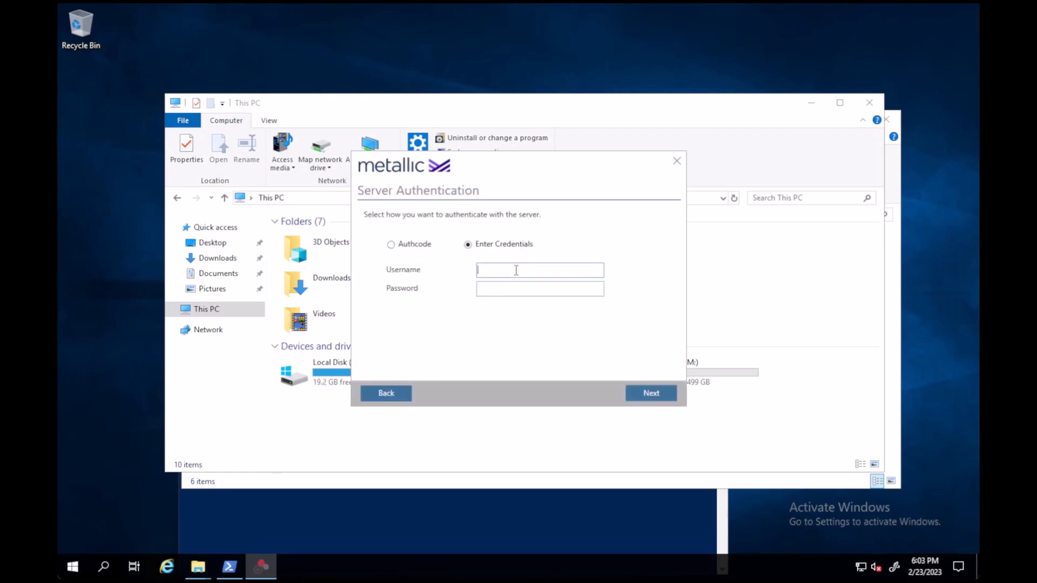
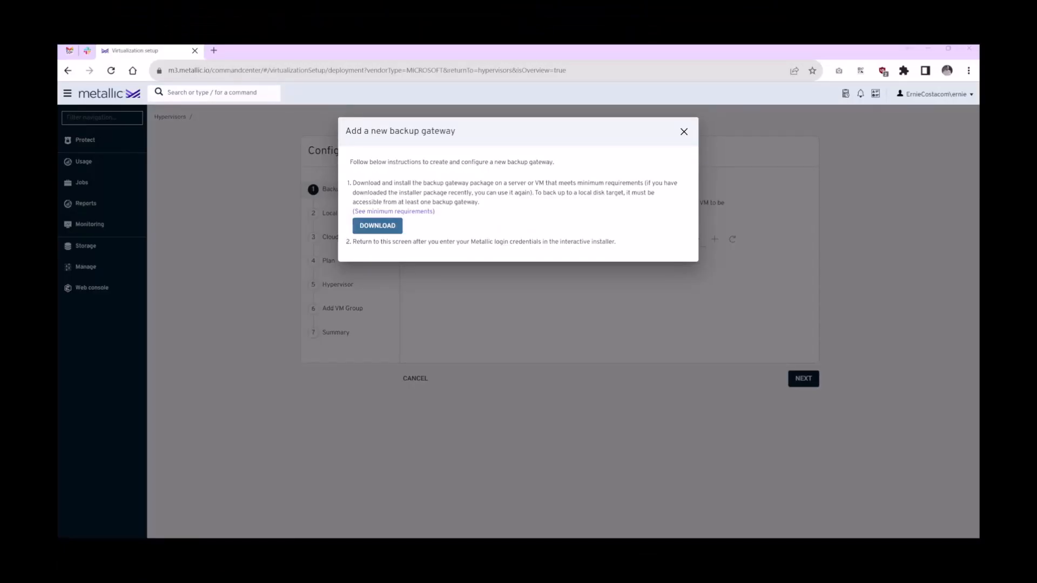
# Return to the Metallic browser page, close the gateway instructions, refresh the gateway list, and select backup gateway mtlgw-01
pyautogui.click(683, 132)
pyautogui.click(697, 239)
pyautogui.click(732, 240)
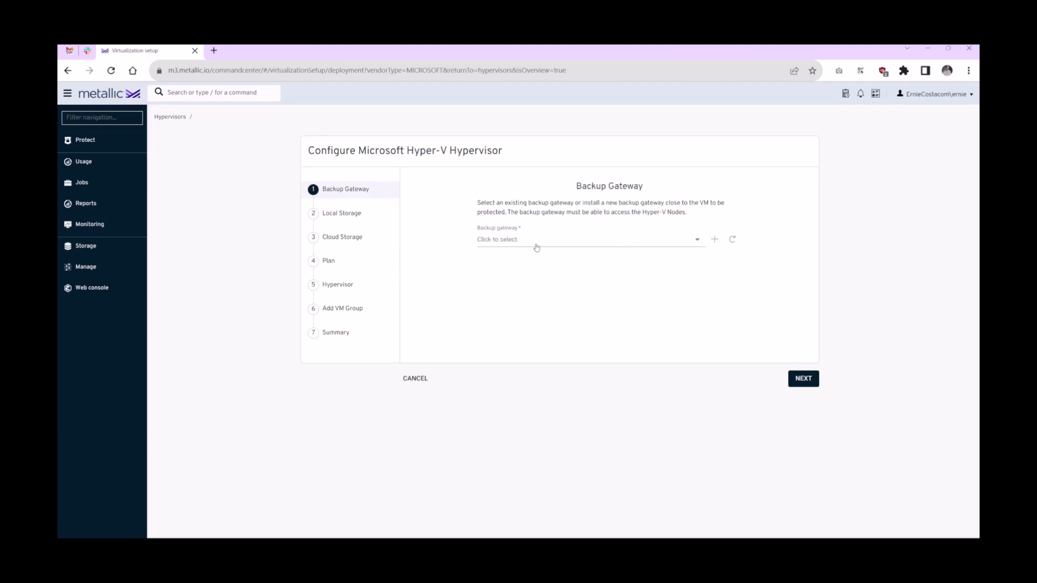
pyautogui.click(507, 239)
pyautogui.click(502, 263)
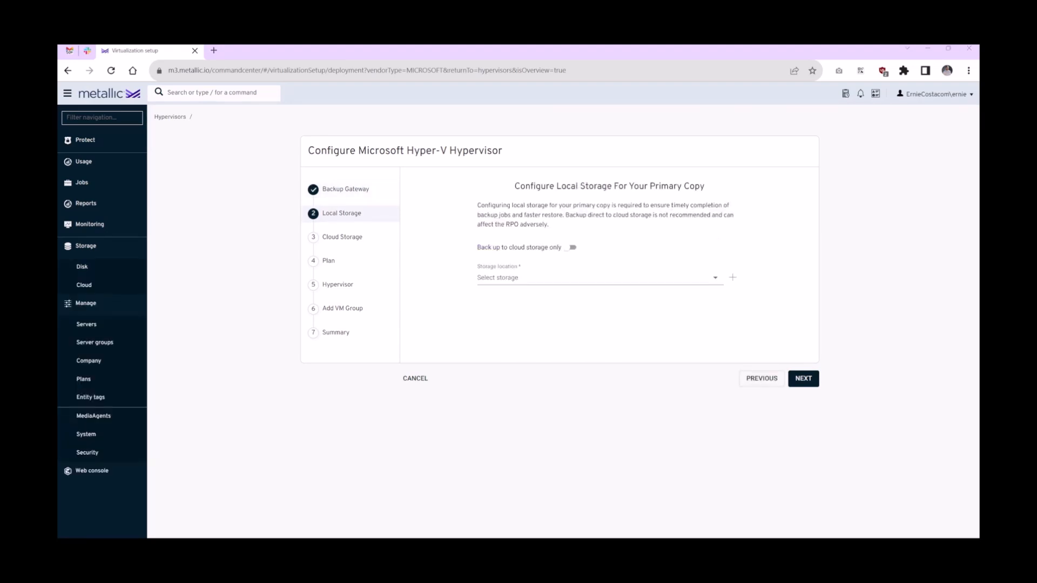
# Start adding a local storage for the primary copy and name it MTLGW-BACKUP-STORAGE
pyautogui.click(733, 278)
pyautogui.click(434, 176)
pyautogui.hotkey('ctrl', 'a')
pyautogui.write('MTLG')
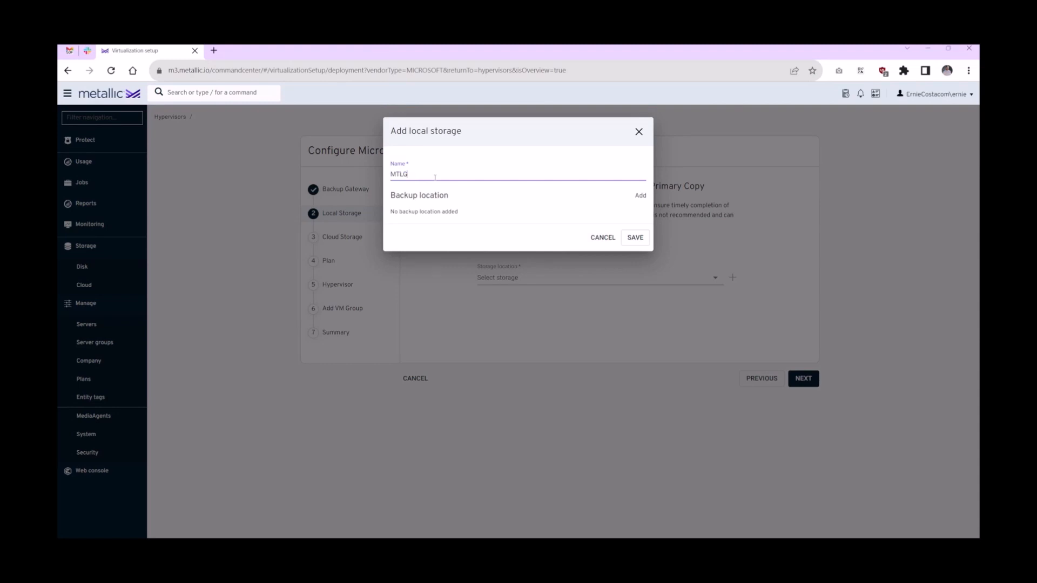
pyautogui.write('W-BACKUP-STORAGE')
# Add the local backup location M:\ on gateway mtlgw-01 and save the new local storage
pyautogui.click(640, 196)
pyautogui.click(636, 233)
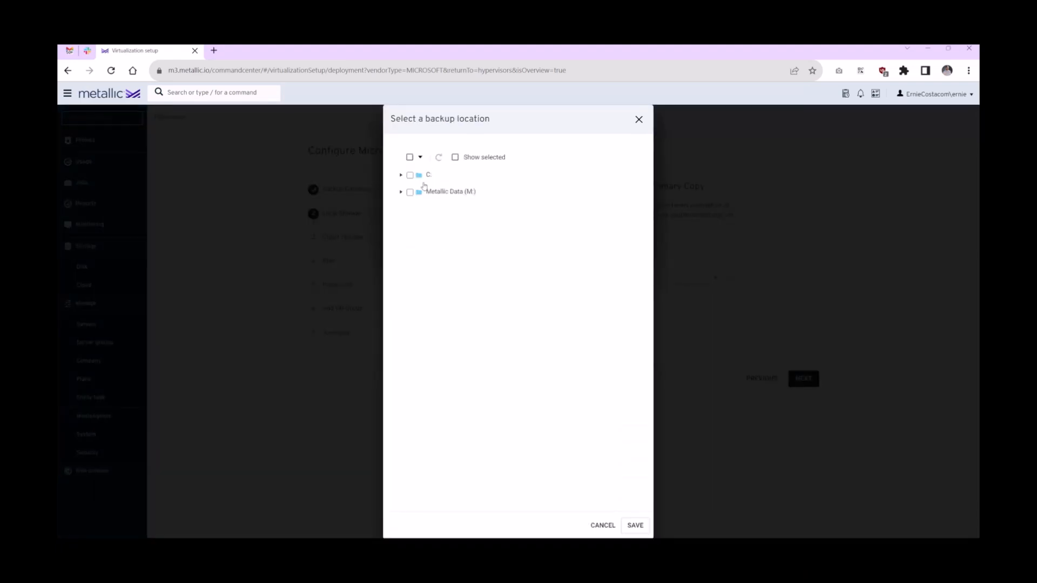
pyautogui.click(410, 192)
pyautogui.click(636, 525)
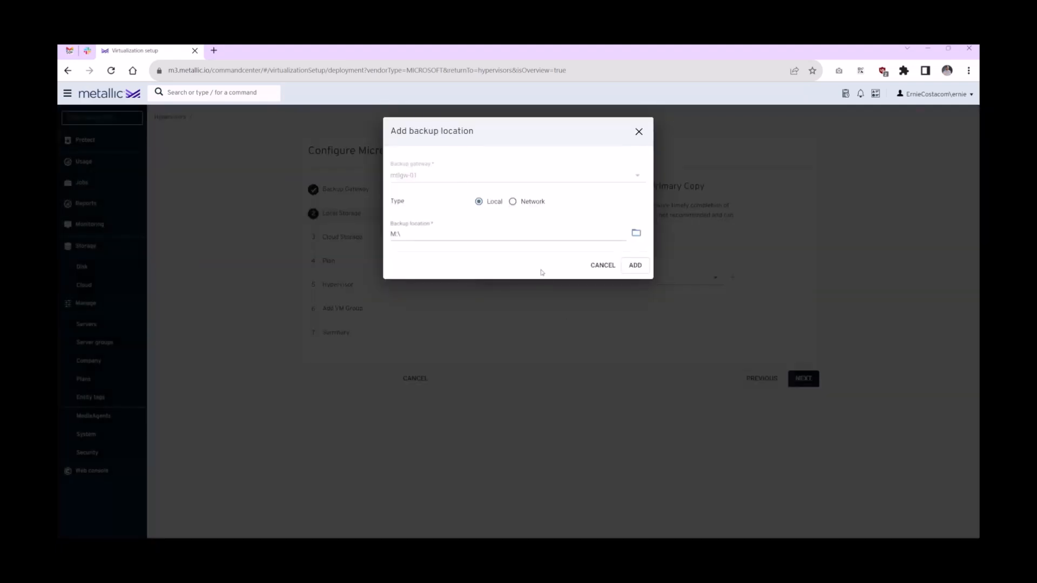
pyautogui.click(642, 267)
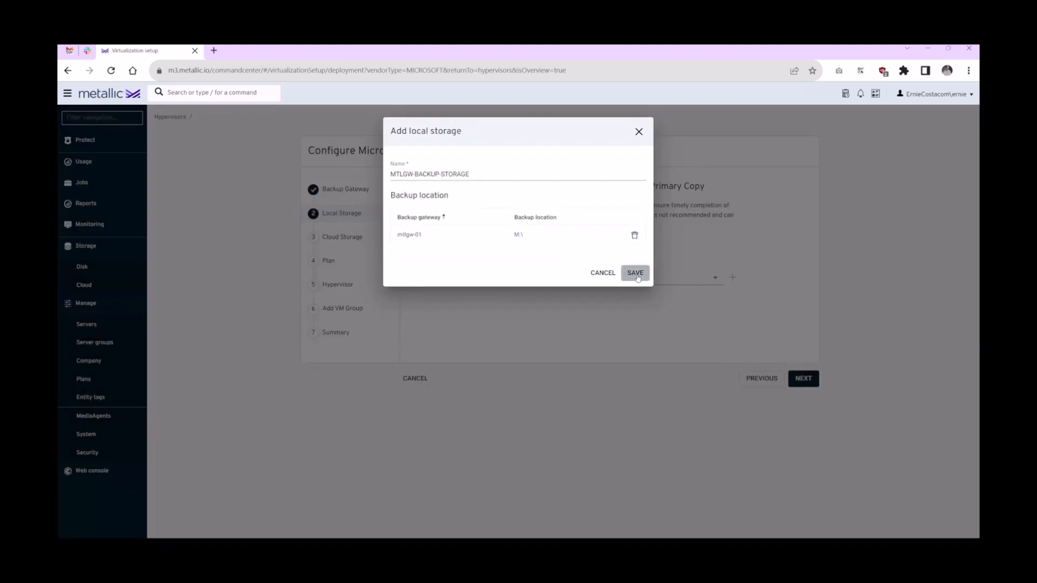
pyautogui.click(637, 275)
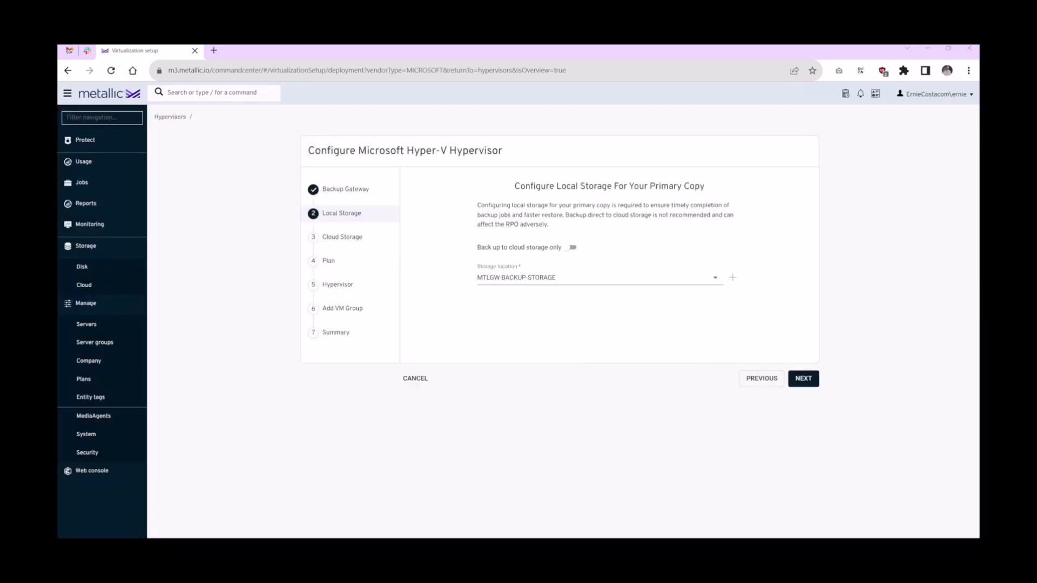
# Accept the local storage and continue through the Cloud Storage stage using only the local primary copy
pyautogui.click(804, 383)
pyautogui.click(571, 238)
pyautogui.click(814, 384)
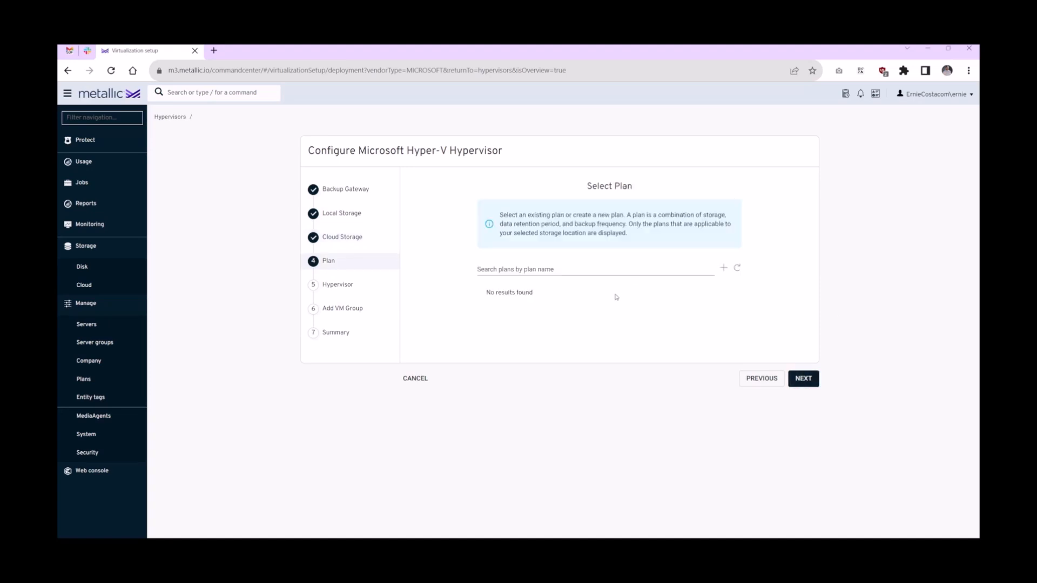
# Create a plan named 1monthretention with the 1 month retention option and continue with that plan
pyautogui.click(724, 269)
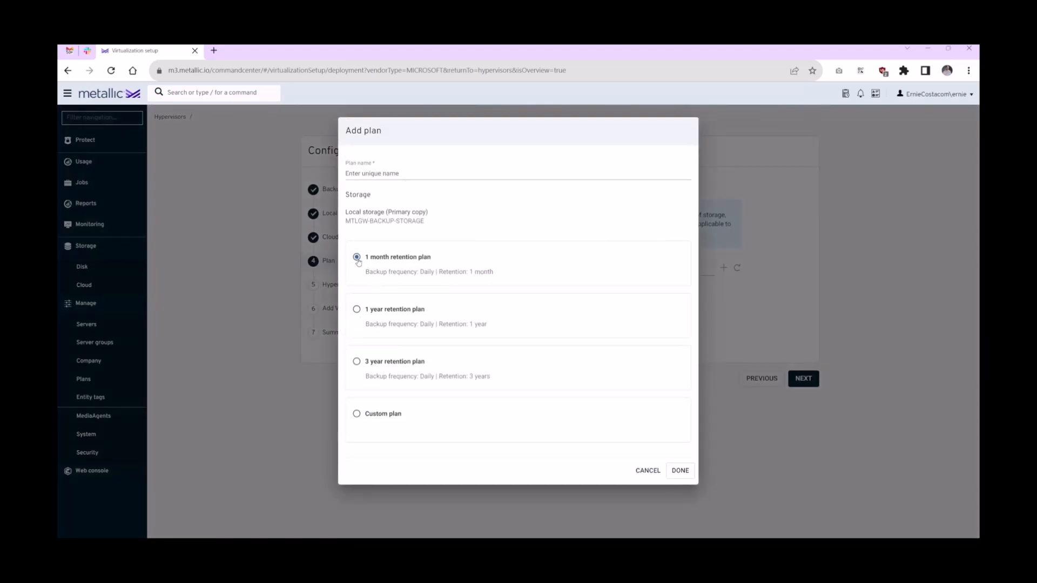
pyautogui.click(679, 470)
pyautogui.click(405, 171)
pyautogui.write('1monthretention')
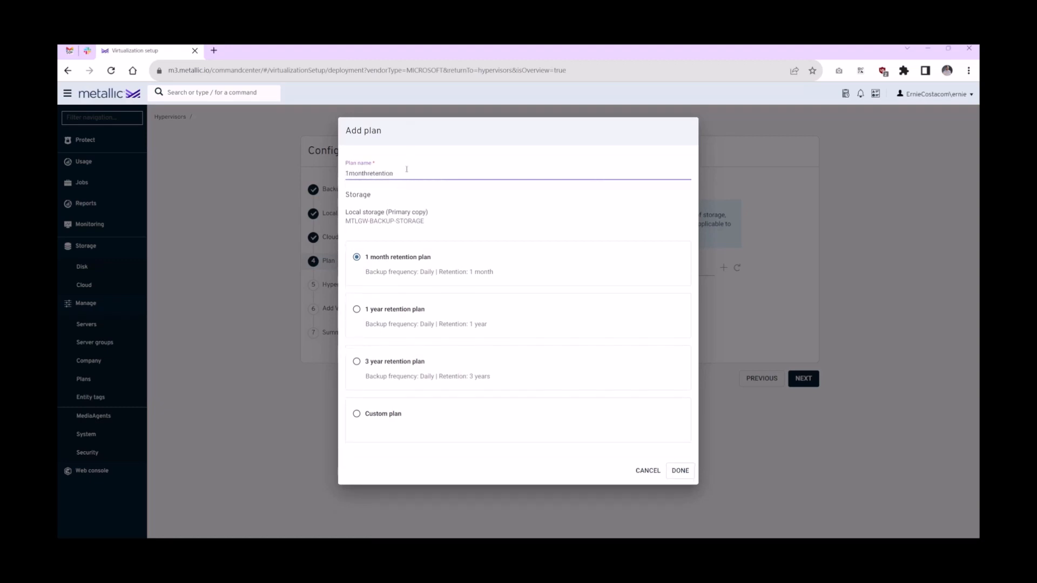
pyautogui.click(681, 470)
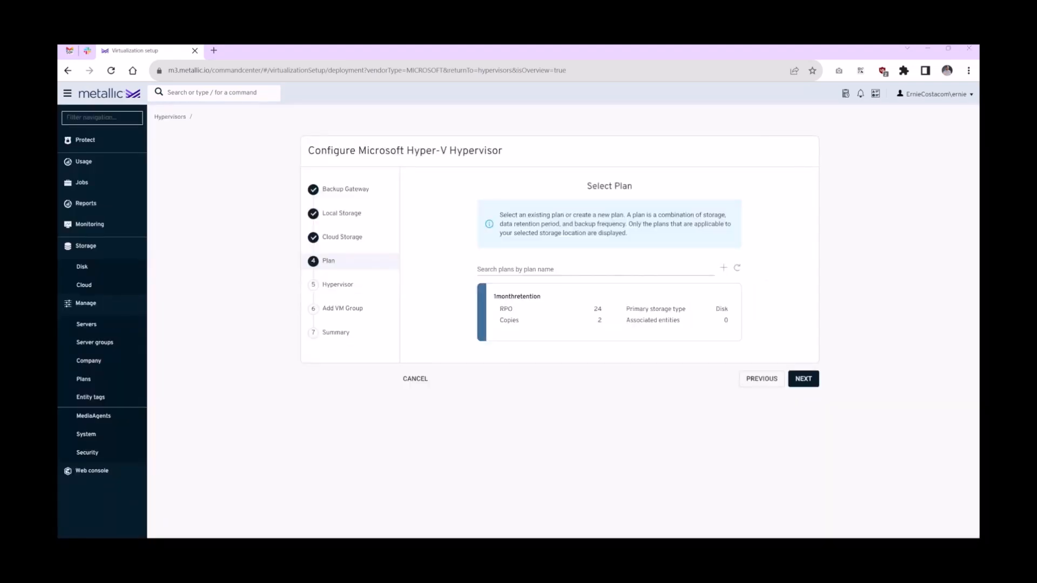
pyautogui.click(811, 379)
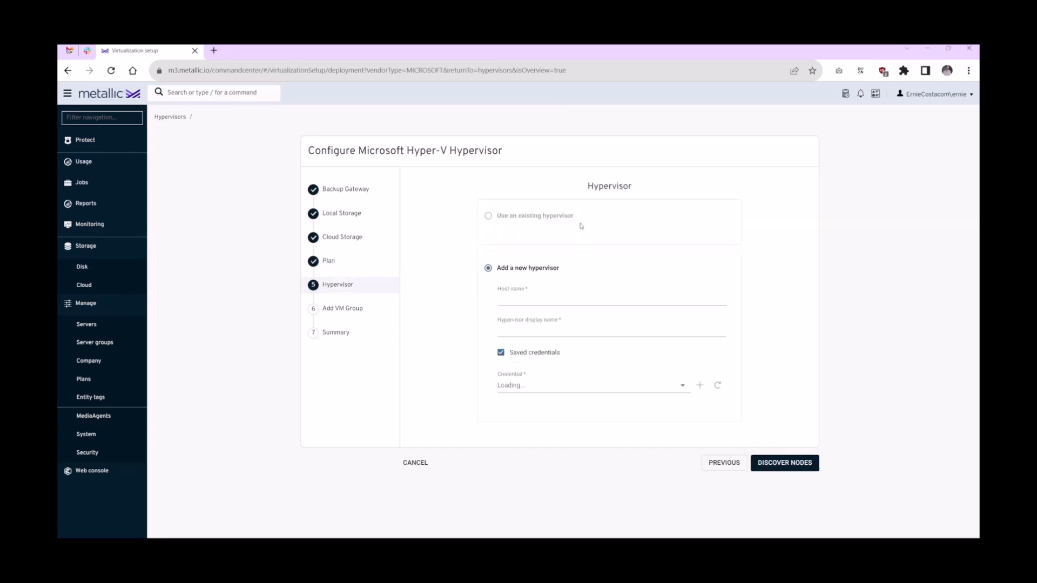
# Set both the host name and the display name of the new hypervisor to ASHCI-A01
pyautogui.click(527, 301)
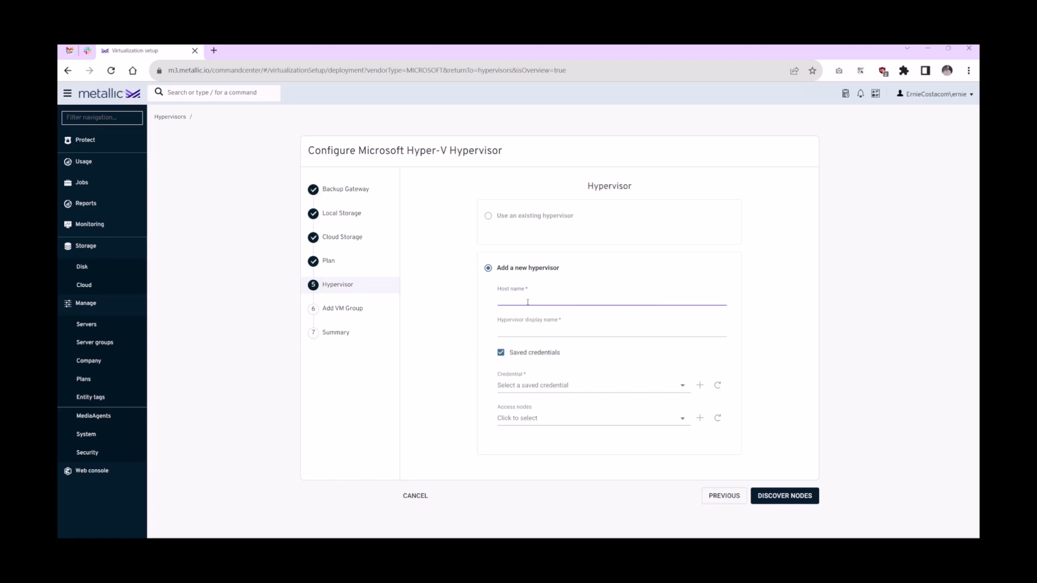
pyautogui.write('ASHCI-A01')
pyautogui.hotkey('ctrl', 'a')
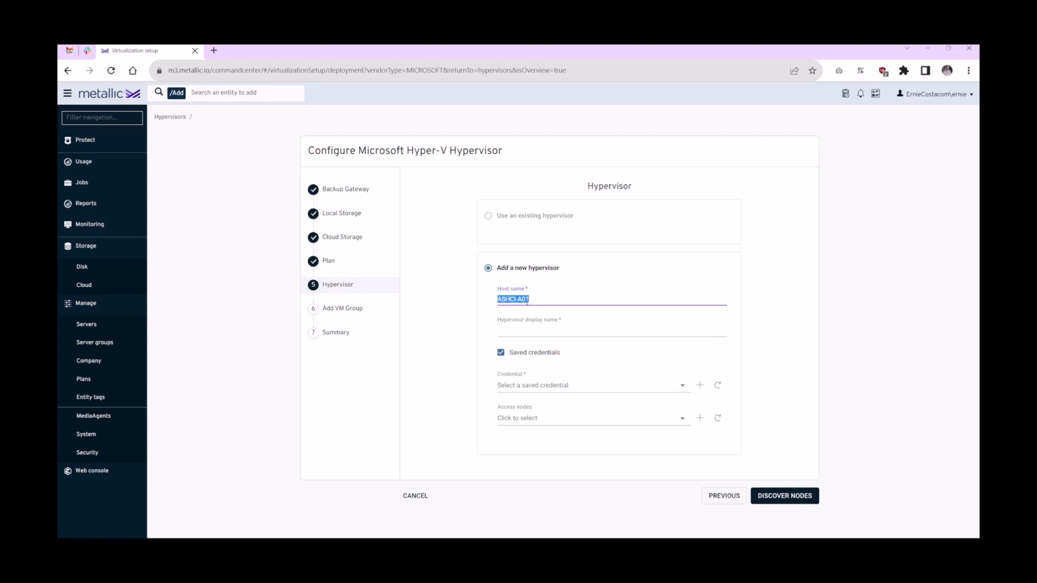
pyautogui.hotkey('ctrl', 'c')
pyautogui.click(533, 331)
pyautogui.hotkey('ctrl', 'v')
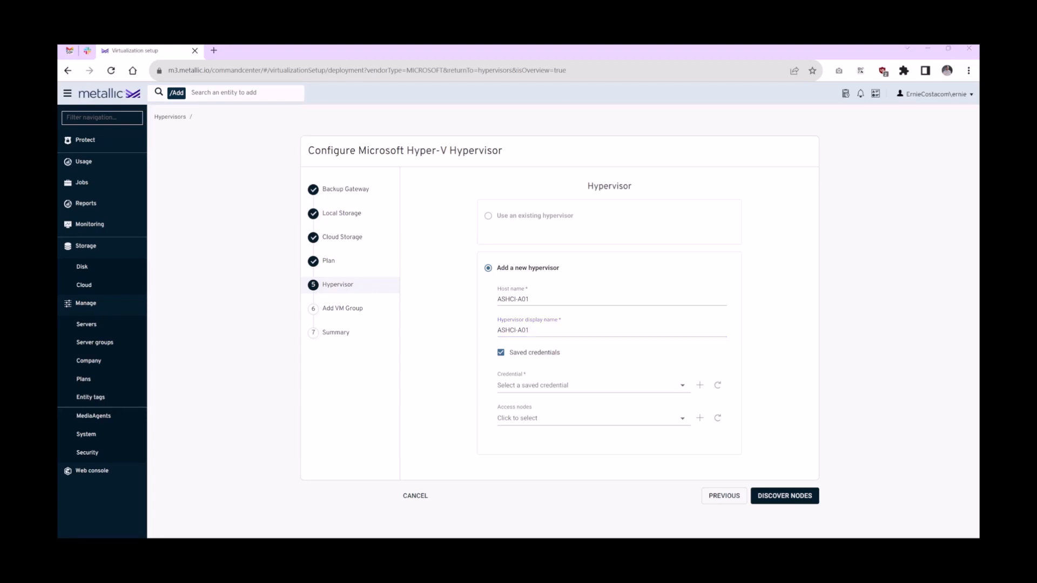
# Add a saved credential for the hypervisor and select hyperv-da.ec as its credential
pyautogui.click(699, 385)
pyautogui.click(683, 385)
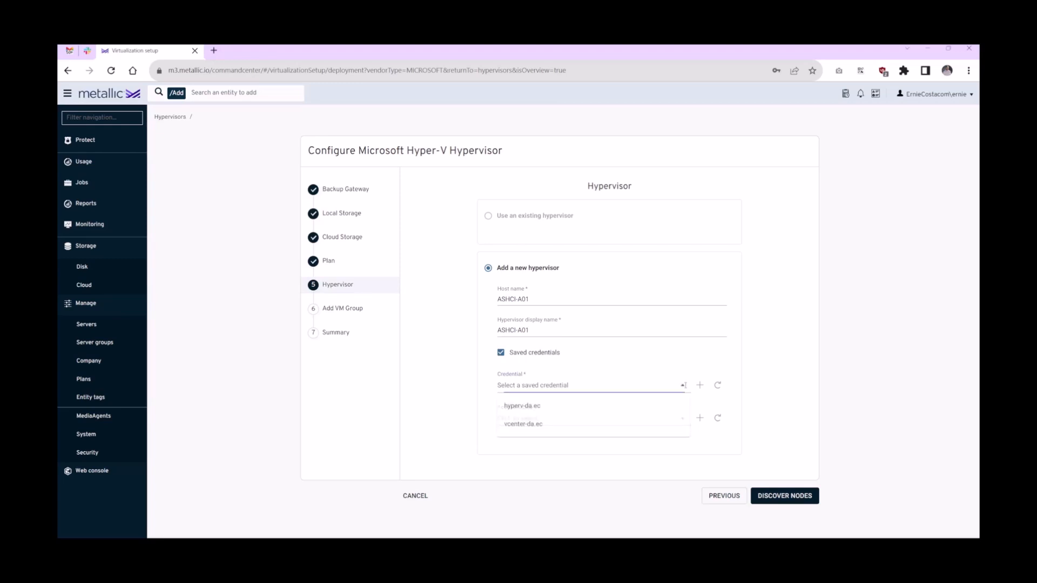
pyautogui.click(566, 406)
# Check the available access nodes and get the download of the VM proxy software for the Hyper-V host
pyautogui.click(683, 419)
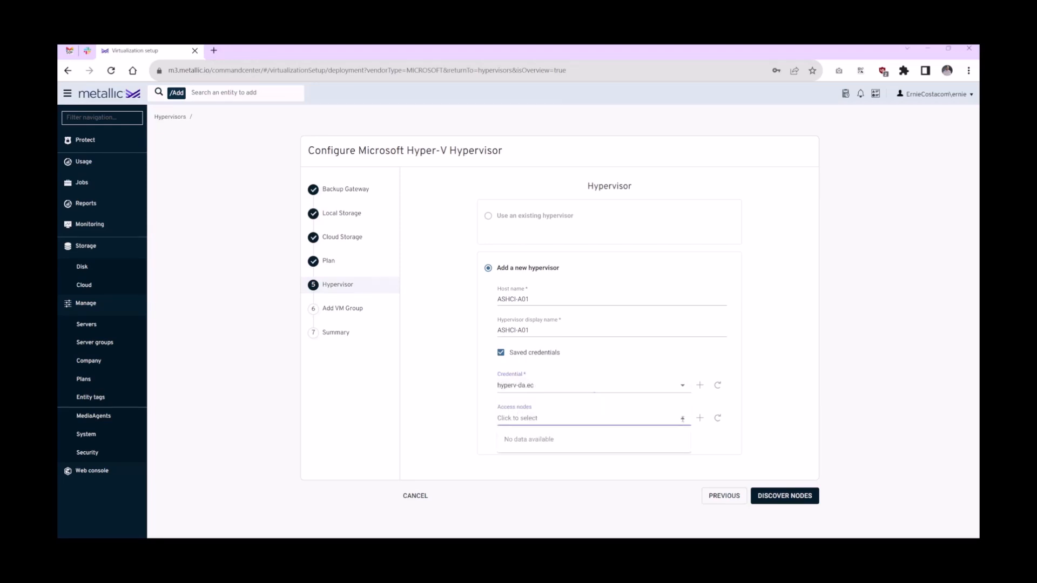
pyautogui.click(684, 418)
pyautogui.click(700, 418)
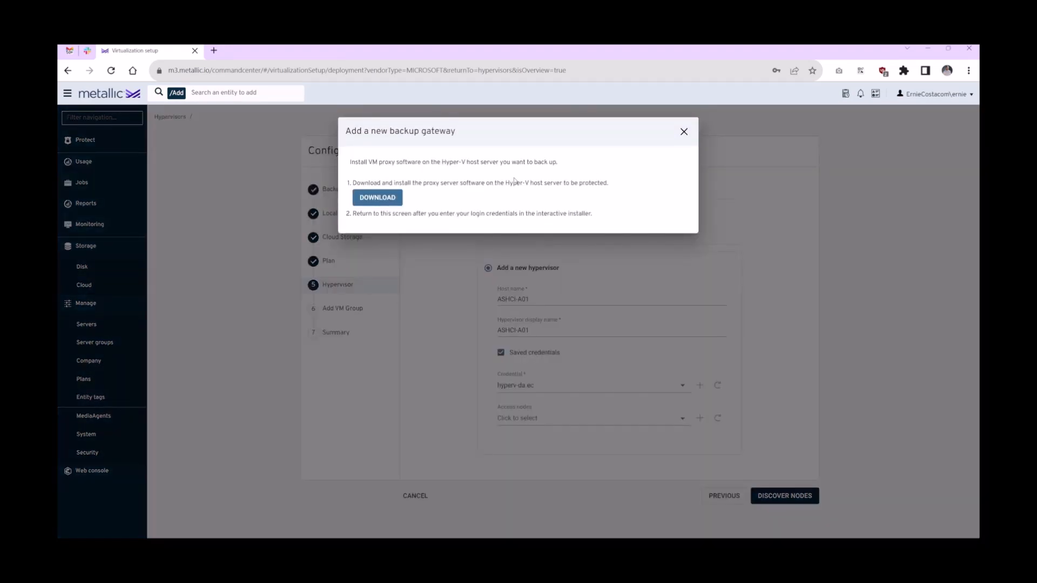
pyautogui.click(380, 198)
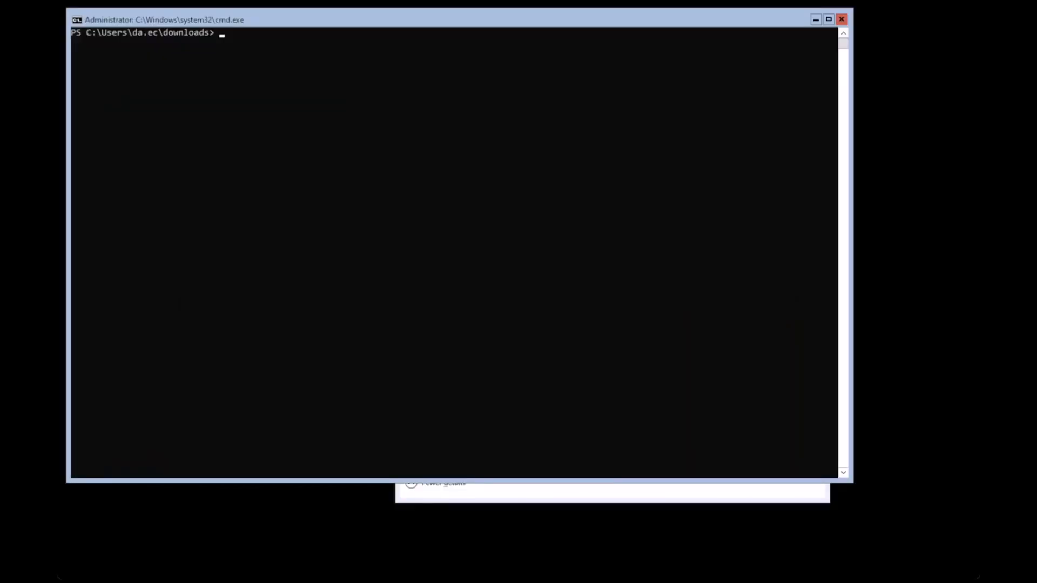
pyautogui.write('Start-BitsTransfer')
pyautogui.hotkey('ctrl', 'v')
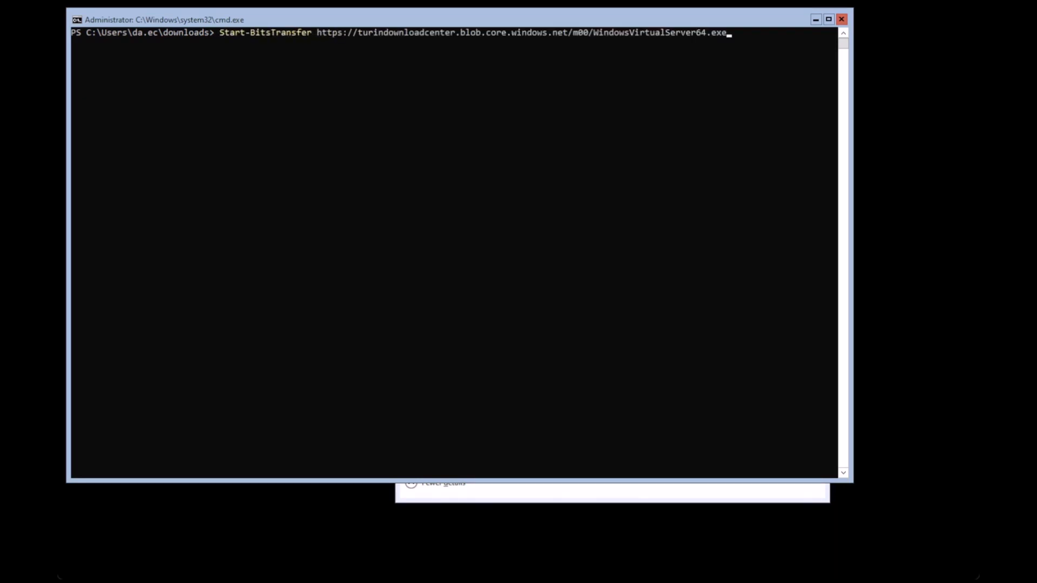
pyautogui.press('Return')
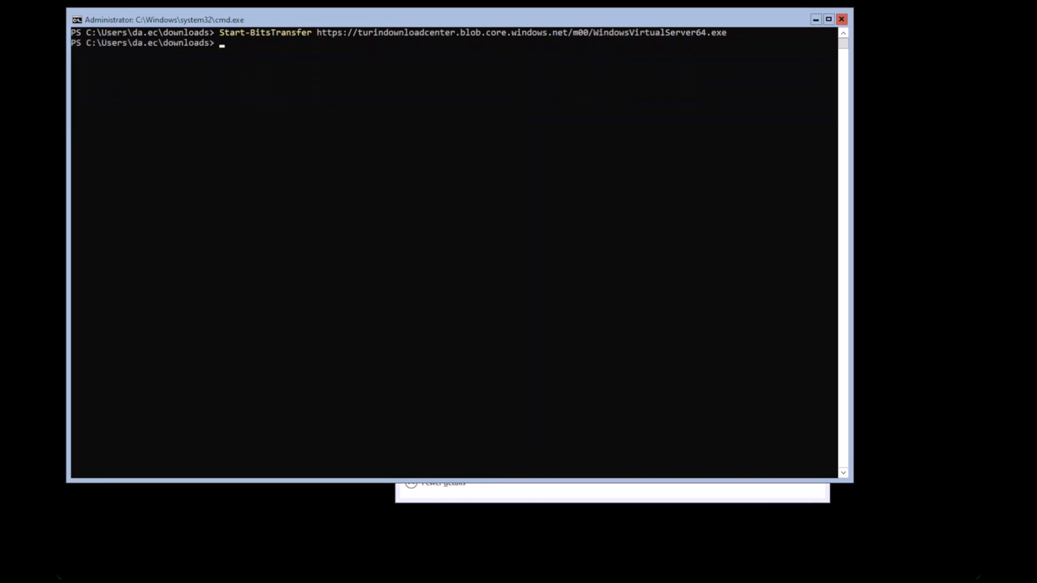
# Run WindowsVirtualServer64.exe and extract the installer files to C:\Program Files\Metallic\installer
pyautogui.click(468, 214)
pyautogui.write('windowsv')
pyautogui.press('Tab')
pyautogui.press('Return')
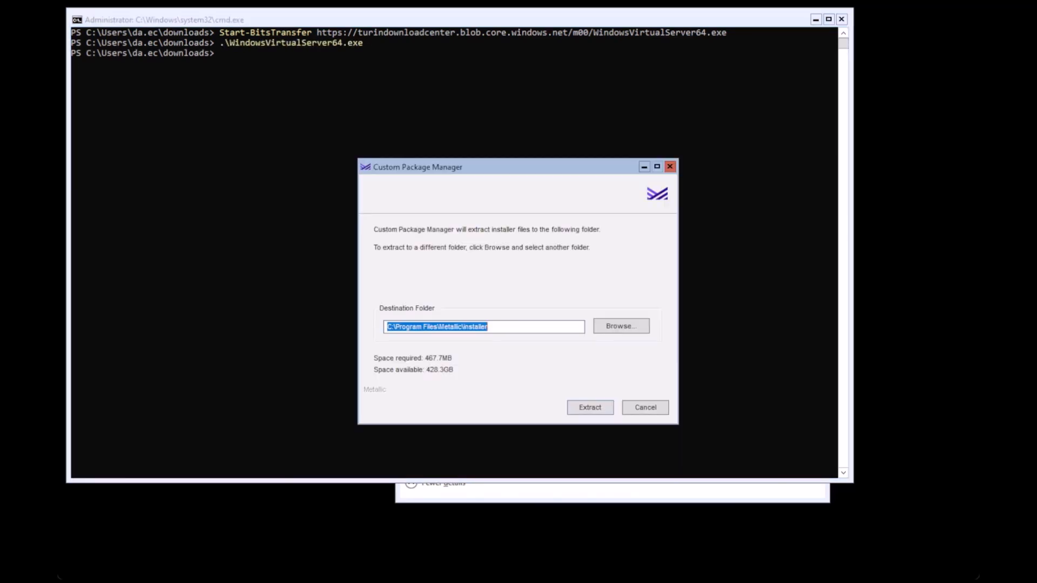
pyautogui.click(590, 409)
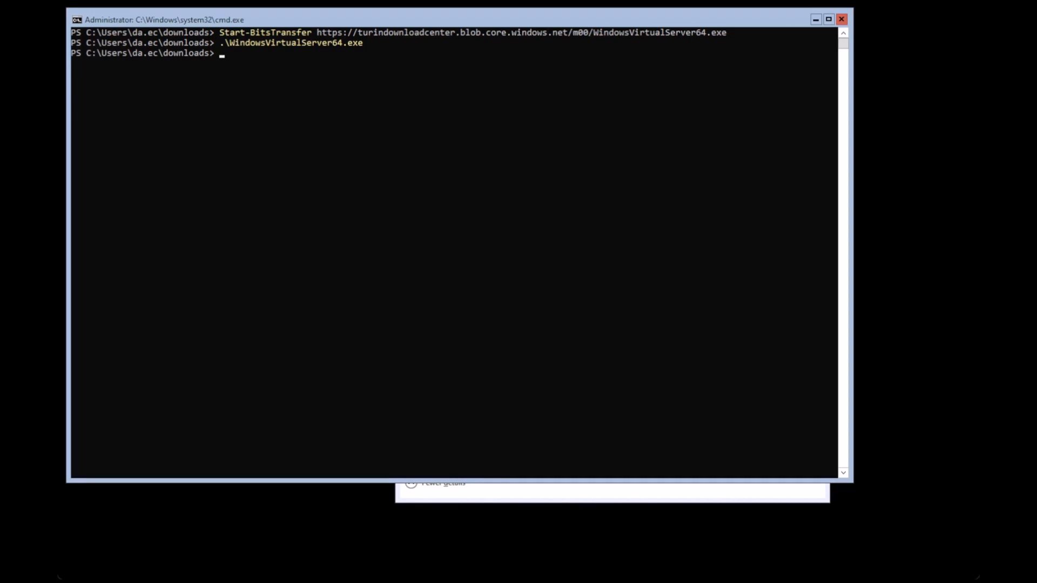
# Change the working directory to C:\Program Files\Metallic\installer and list its files
pyautogui.click(770, 177)
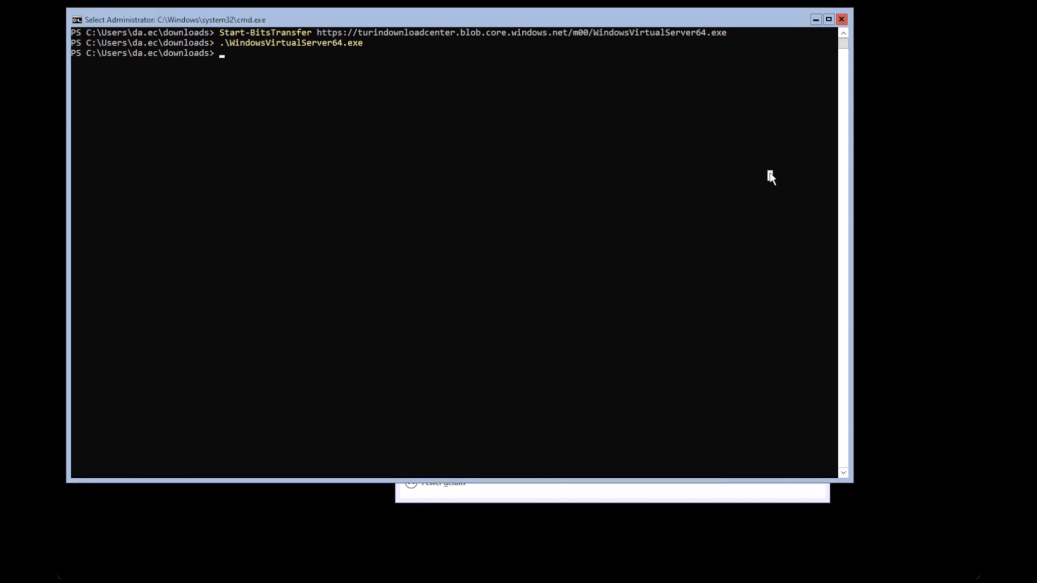
pyautogui.write('chdir C:\\Prog')
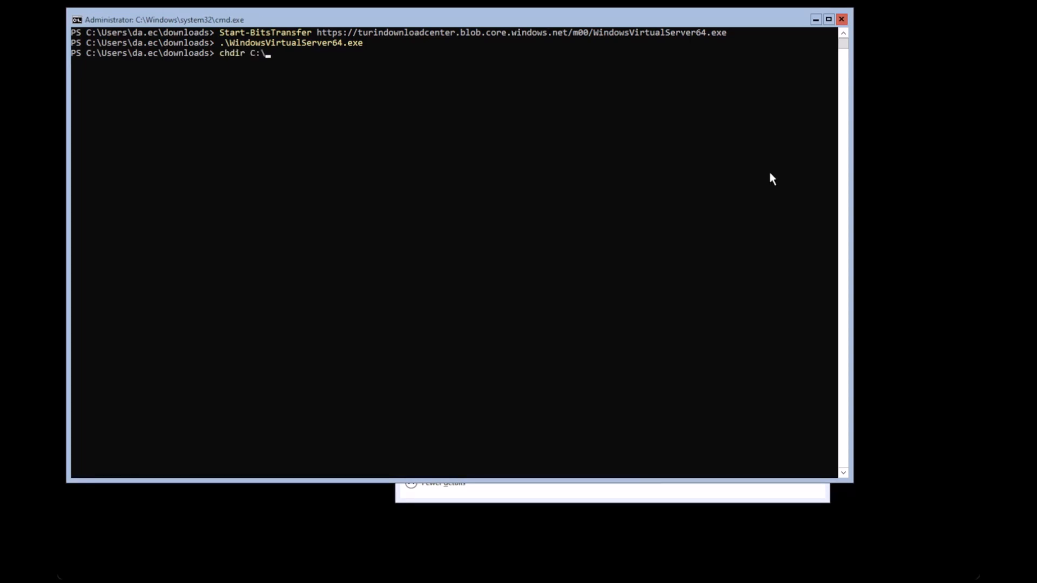
pyautogui.press('Tab')
pyautogui.write('Met')
pyautogui.press('Tab')
pyautogui.write('in')
pyautogui.press('Tab')
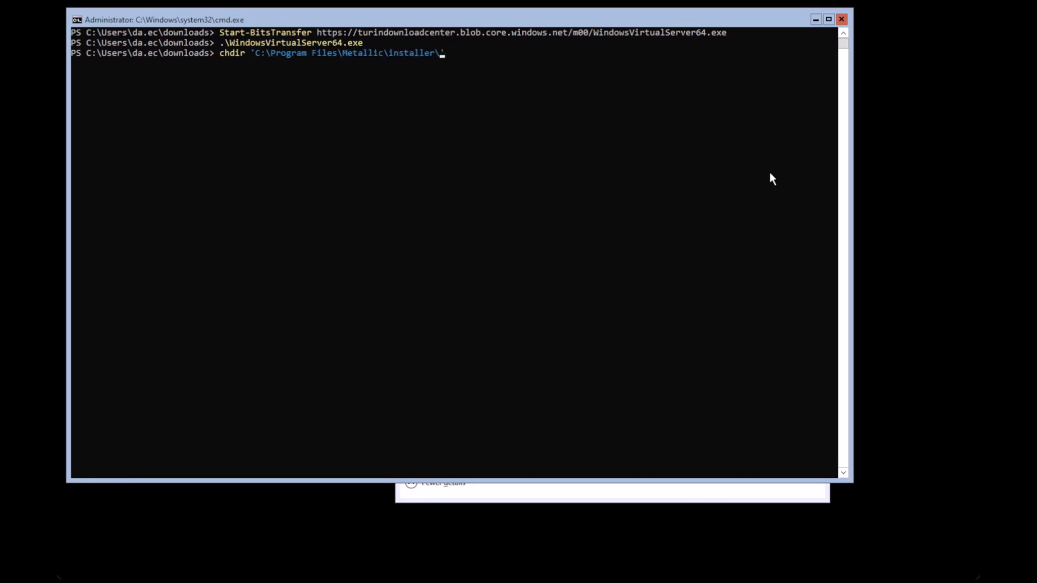
pyautogui.press('Return')
pyautogui.write('ls')
pyautogui.press('Return')
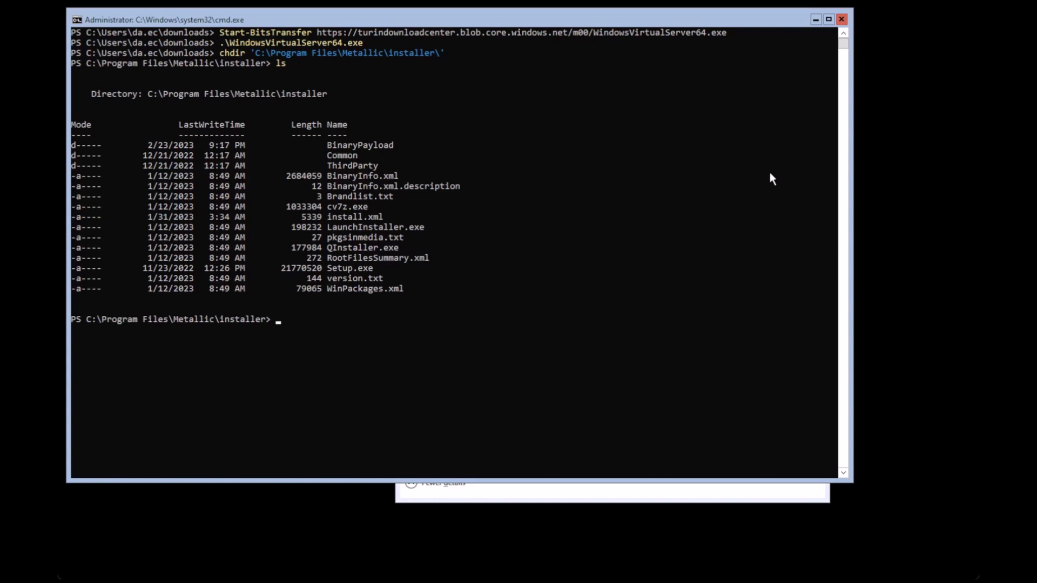
# Draft the command .\Setup.exe /silent /play install.xml /authcode #### in Notepad and select the #### placeholder
pyautogui.moveTo(258, 272); pyautogui.dragTo(491, 270)
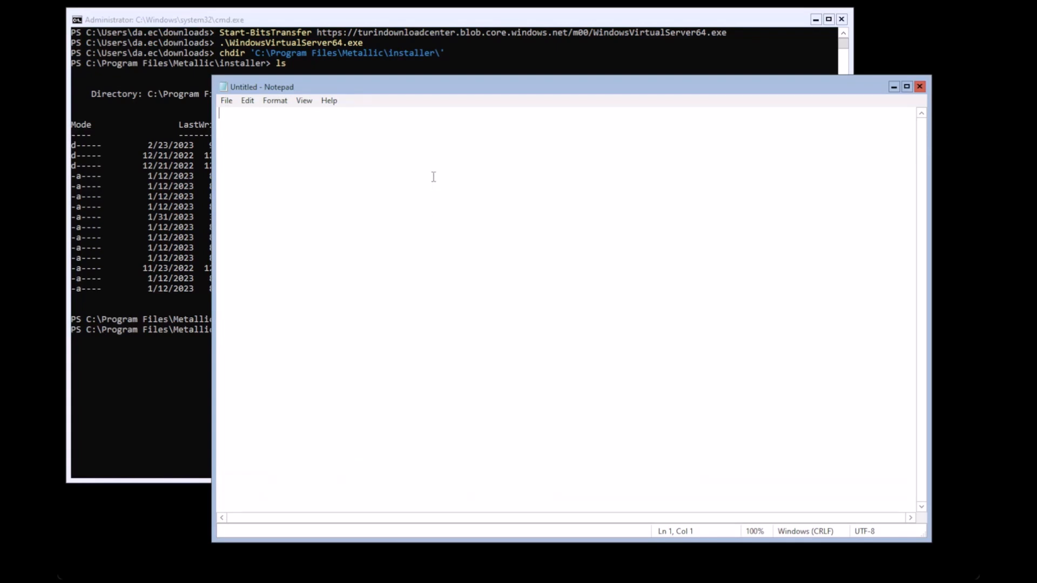
pyautogui.write('.\\Setup.exe /silent /play install.xml /authcode ####')
pyautogui.doubleClick(473, 114)
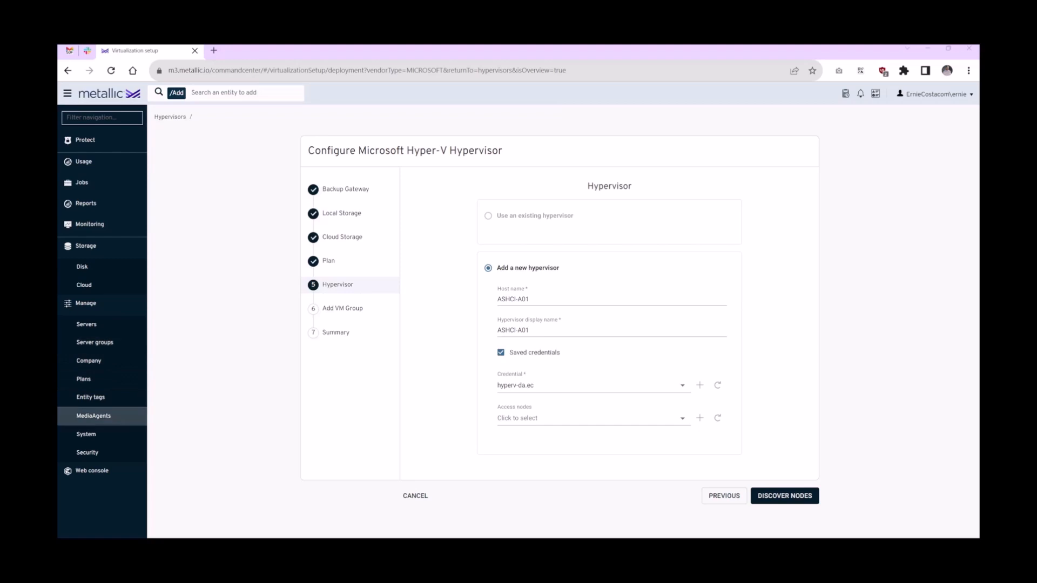
# Switch to the Metallic web console, open the company page in a new tab, and copy the installation authcode
pyautogui.middleClick(97, 363)
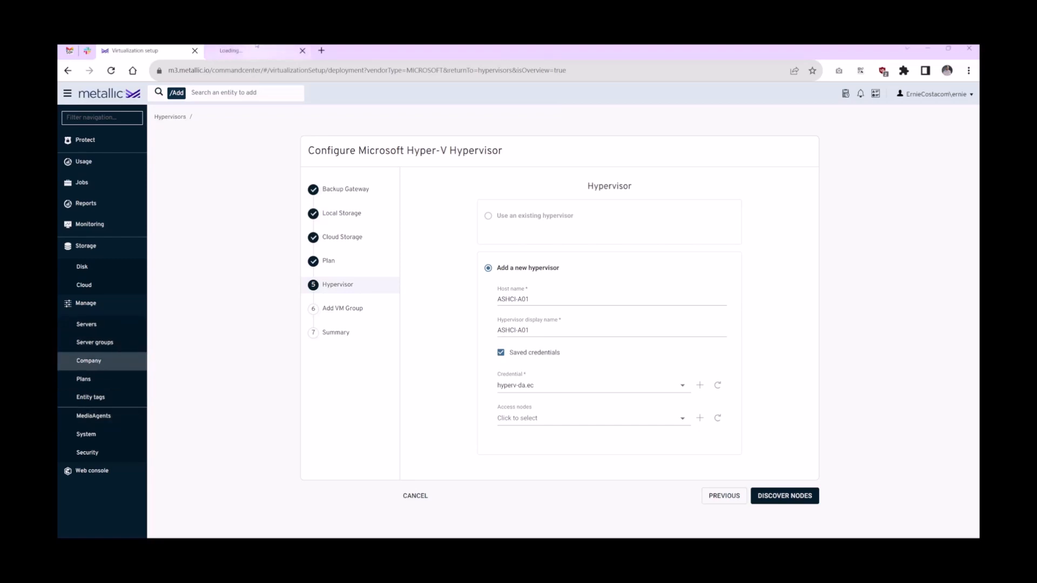
pyautogui.hotkey('ctrl', 'Tab')
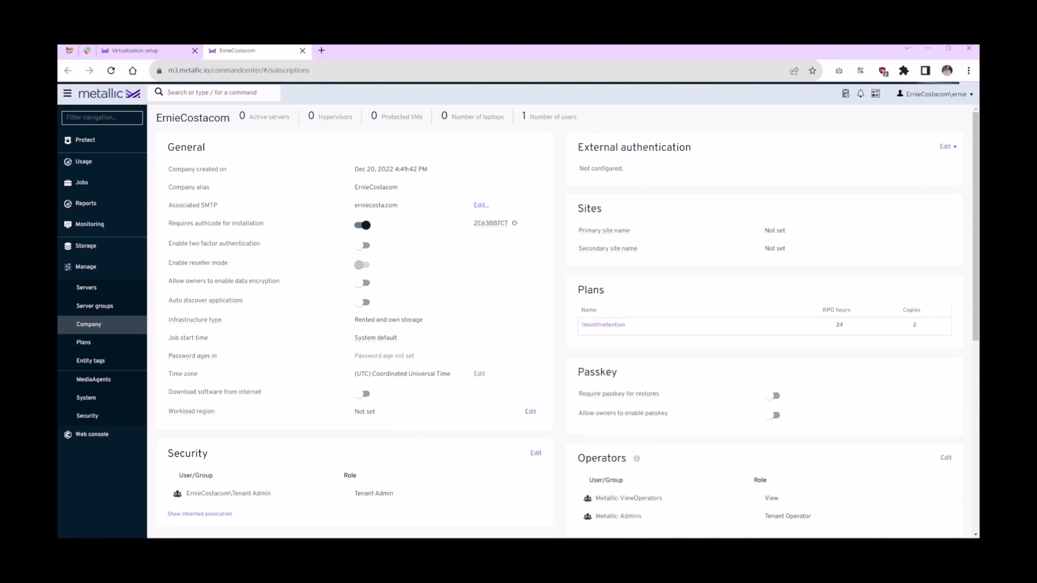
pyautogui.click(489, 224)
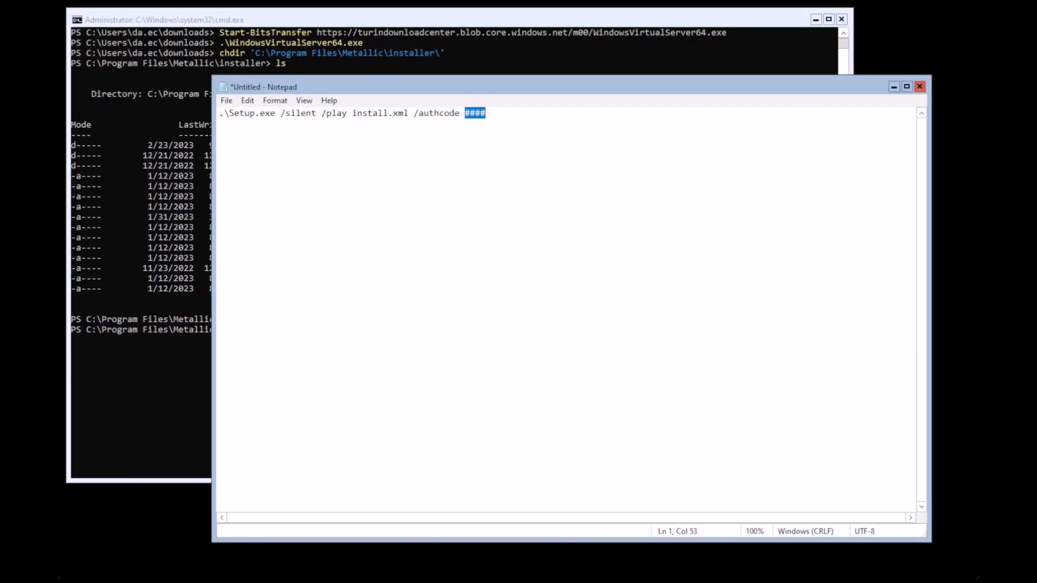
# Replace the placeholder with the company authcode and run the silent Setup.exe command with install.xml in PowerShell
pyautogui.hotkey('ctrl', 'a')
pyautogui.hotkey('ctrl', 'c')
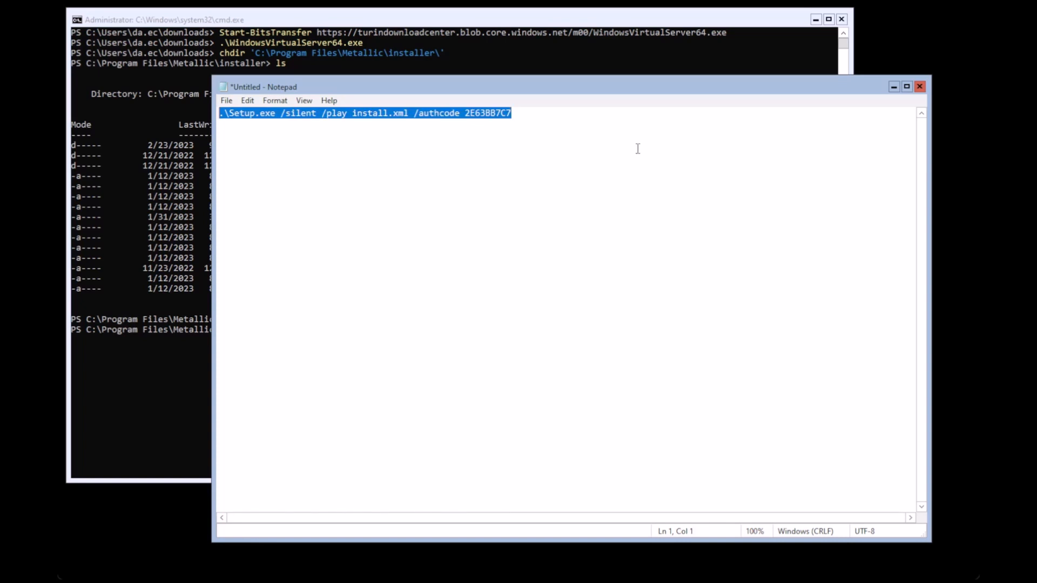
pyautogui.click(206, 288)
pyautogui.hotkey('ctrl', 'v')
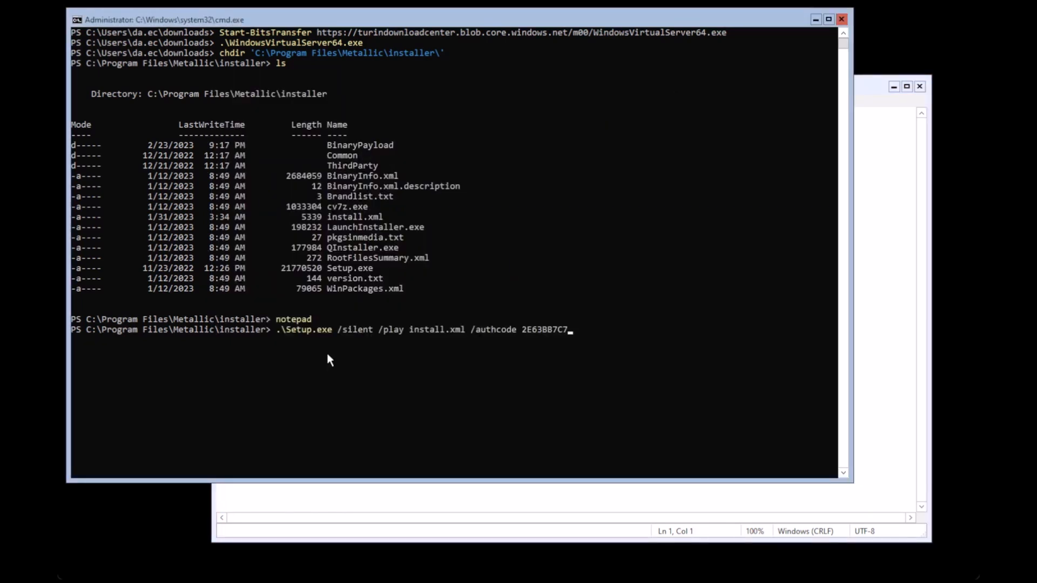
pyautogui.press('Return')
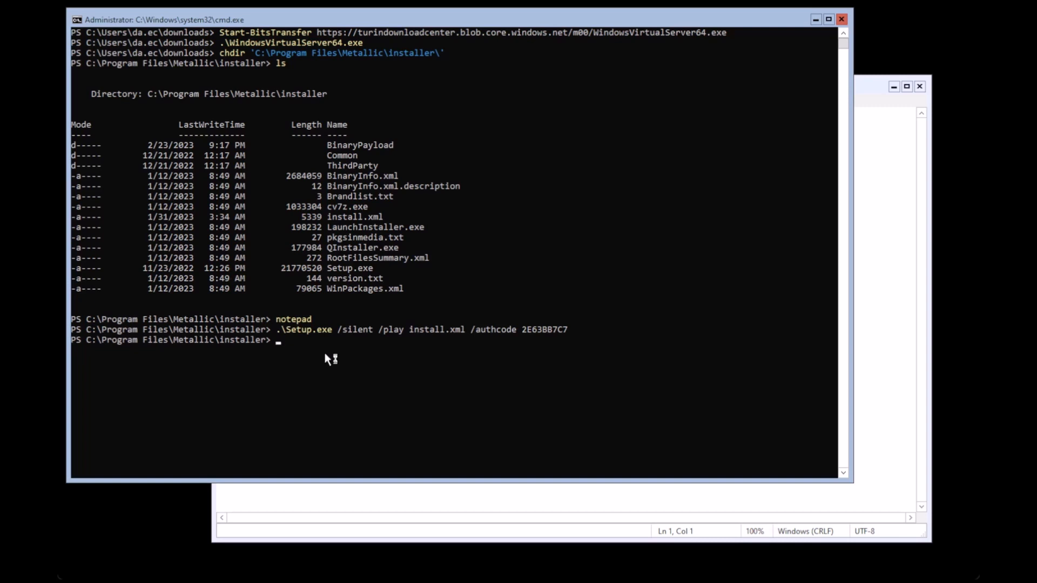
# Open Task Manager with taskmgr and look for the Setup.exe processes in the detailed process list
pyautogui.write('taskmgr')
pyautogui.press('Return')
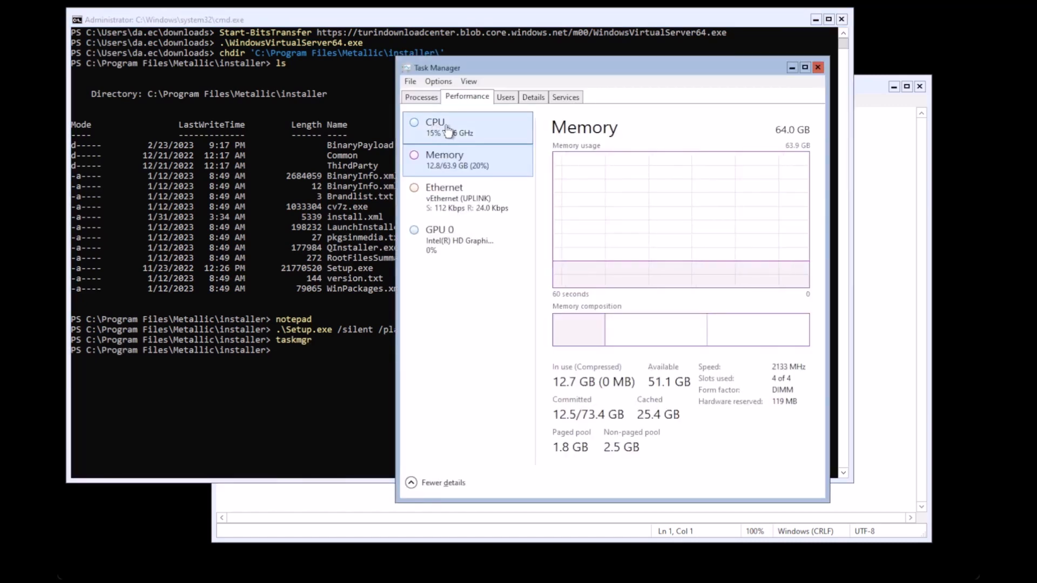
pyautogui.click(533, 96)
pyautogui.click(528, 277)
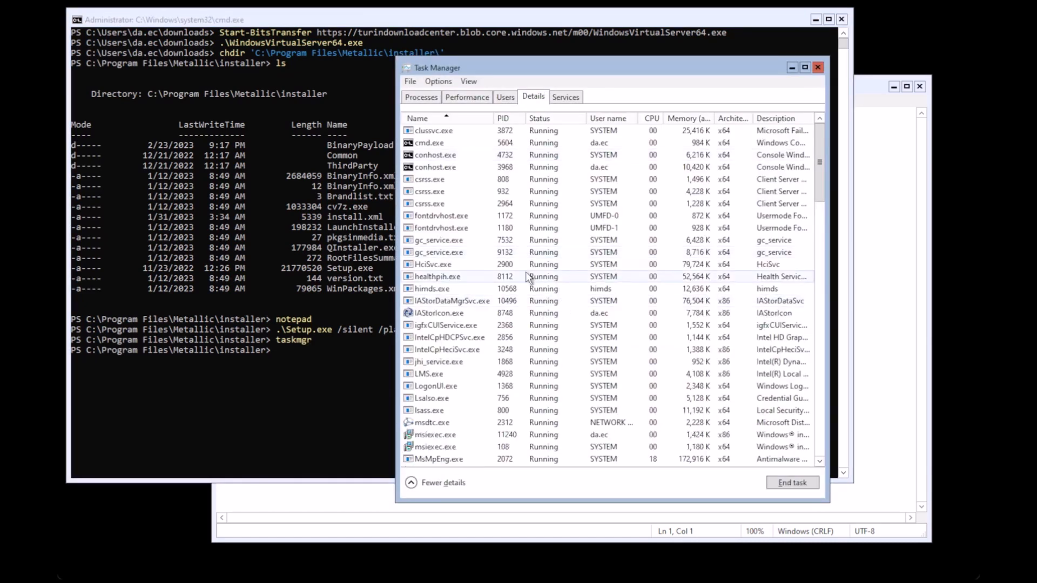
pyautogui.scroll(-12, 524, 280)
pyautogui.scroll(-1, 517, 281)
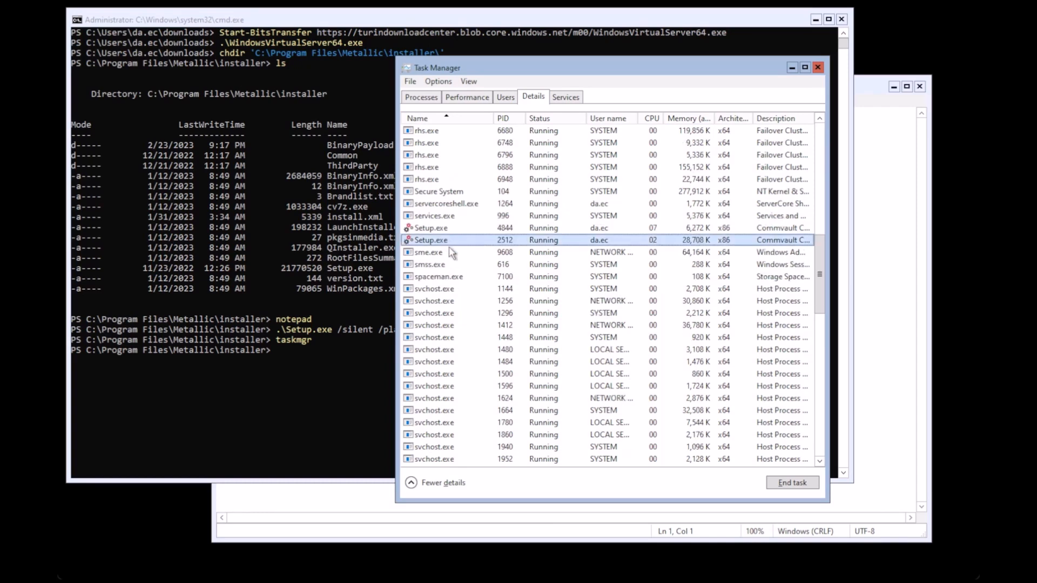
pyautogui.click(453, 229)
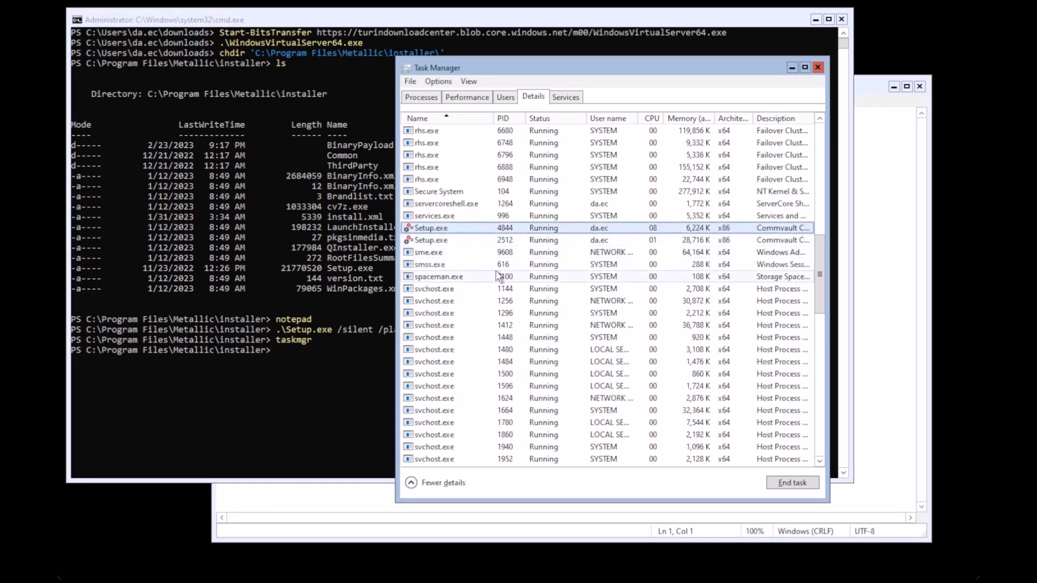
pyautogui.scroll(4, 498, 275)
pyautogui.scroll(-4, 497, 275)
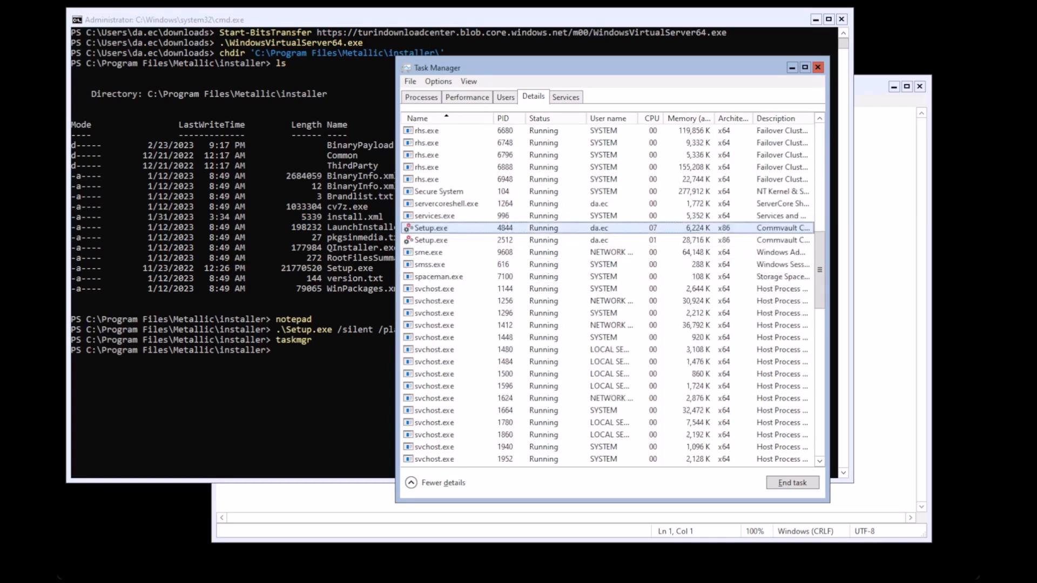
# Check the Metallic Gx services of Instance001 in Task Manager's service list
pyautogui.click(565, 97)
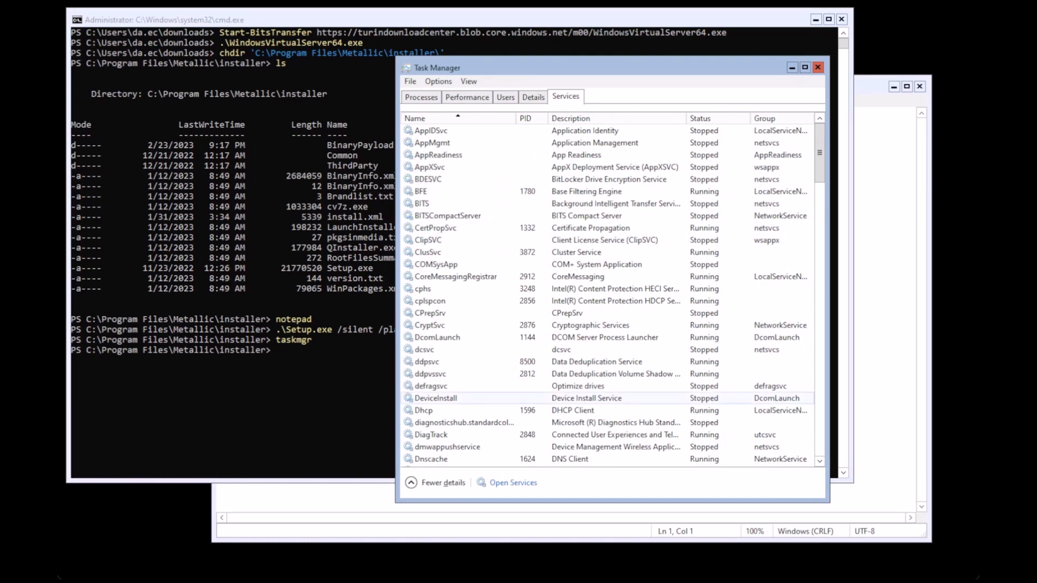
pyautogui.scroll(-12, 462, 397)
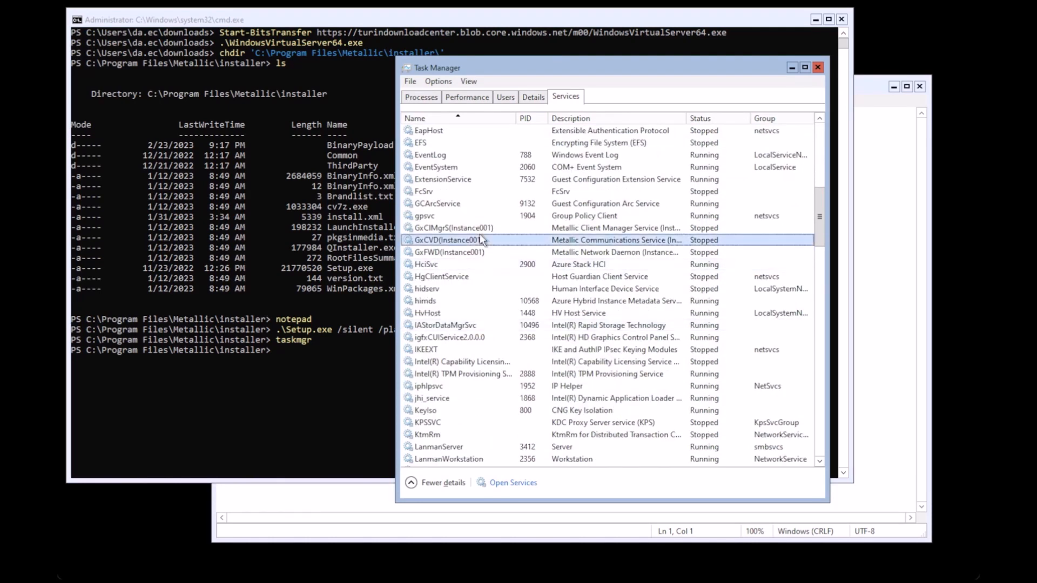
pyautogui.click(459, 228)
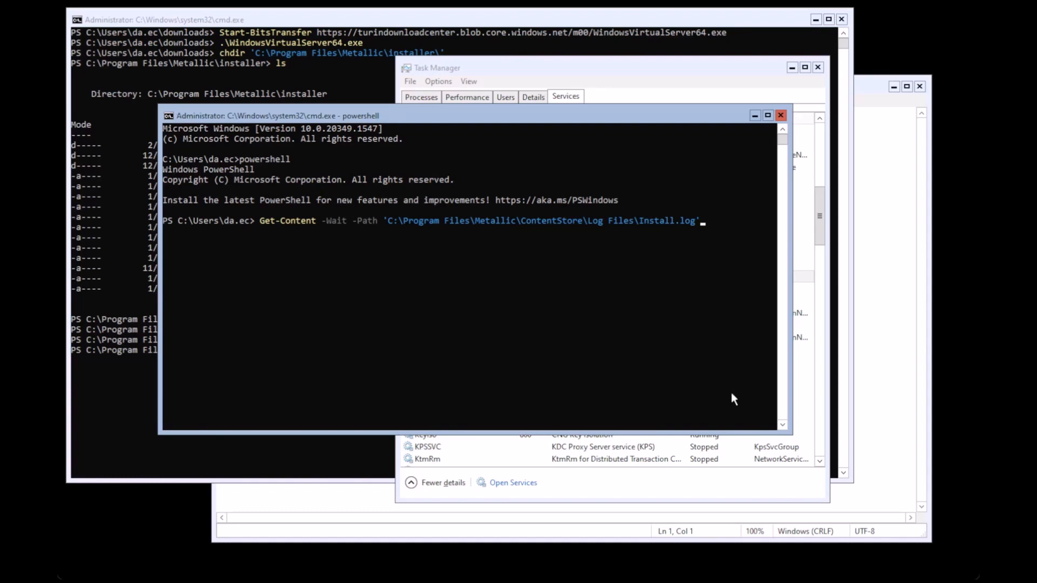
# Follow C:\Program Files\Metallic\ContentStore\Log Files\Install.log with Get-Content -Wait and examine the client registration progress
pyautogui.press('Return')
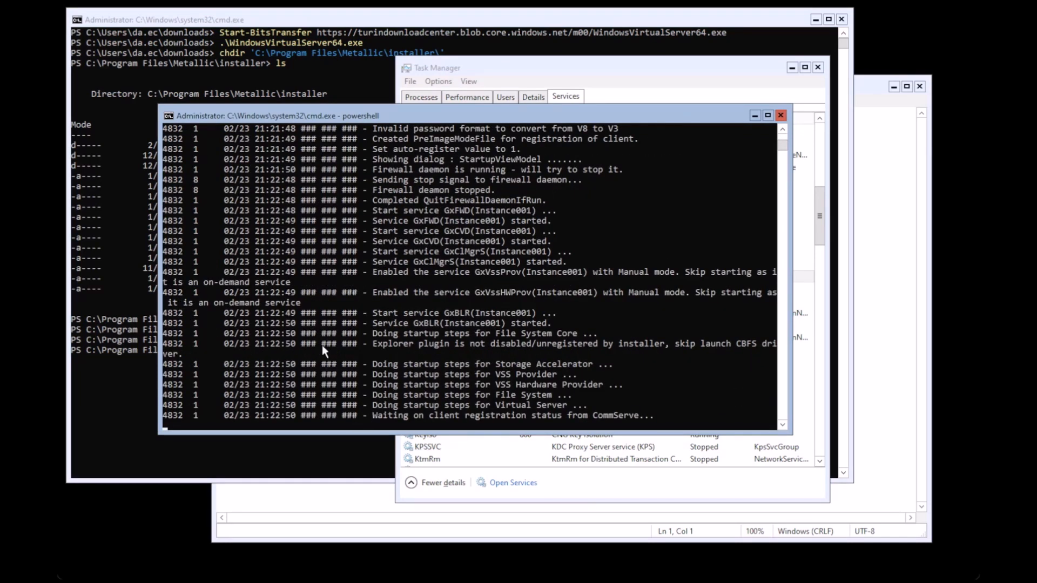
pyautogui.moveTo(342, 410); pyautogui.dragTo(664, 420)
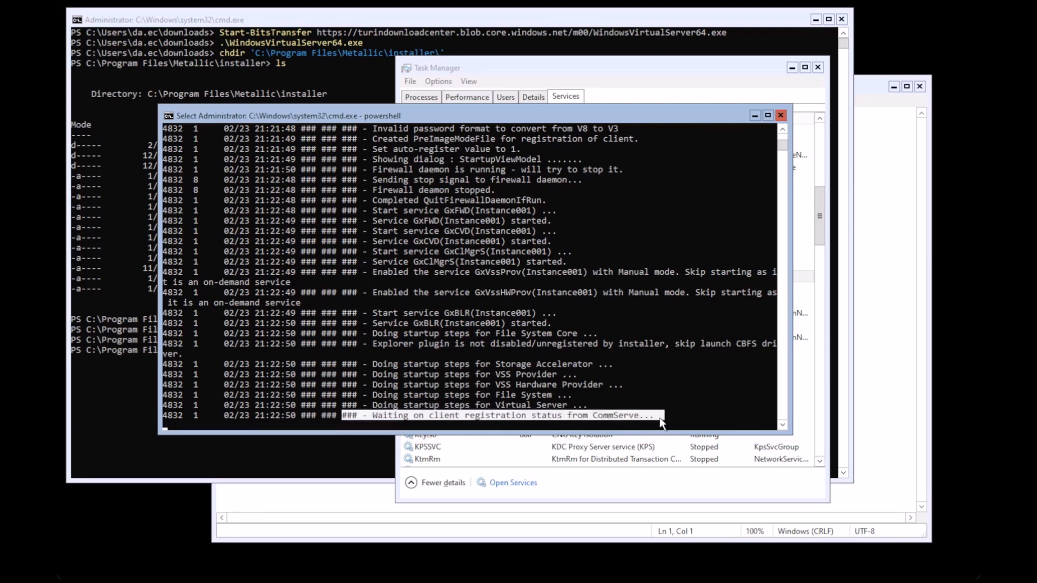
pyautogui.click(695, 264)
pyautogui.rightClick(695, 272)
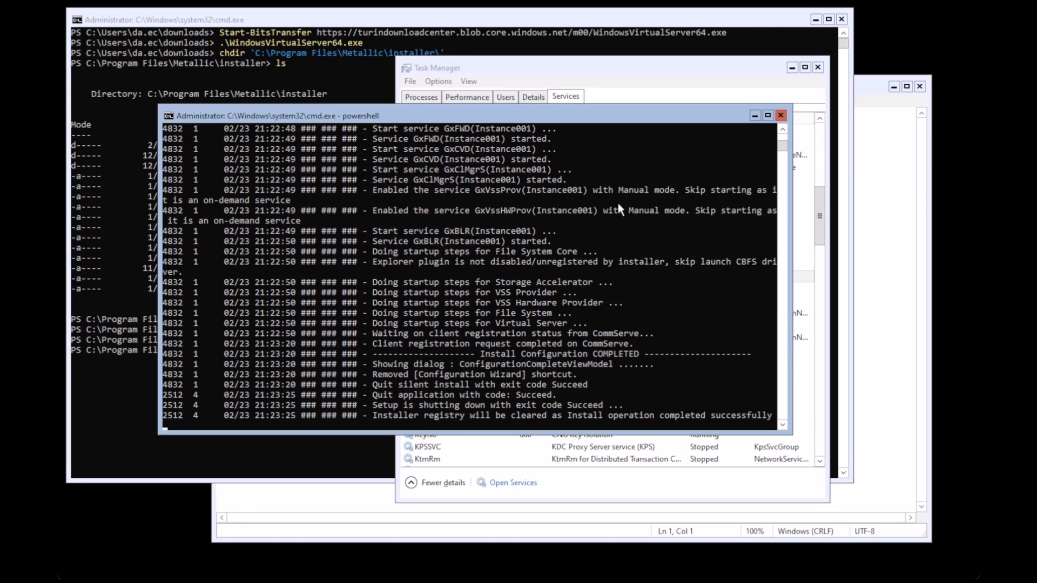
# Recheck the status of the Metallic services in Task Manager and look for remaining Setup.exe processes
pyautogui.click(621, 68)
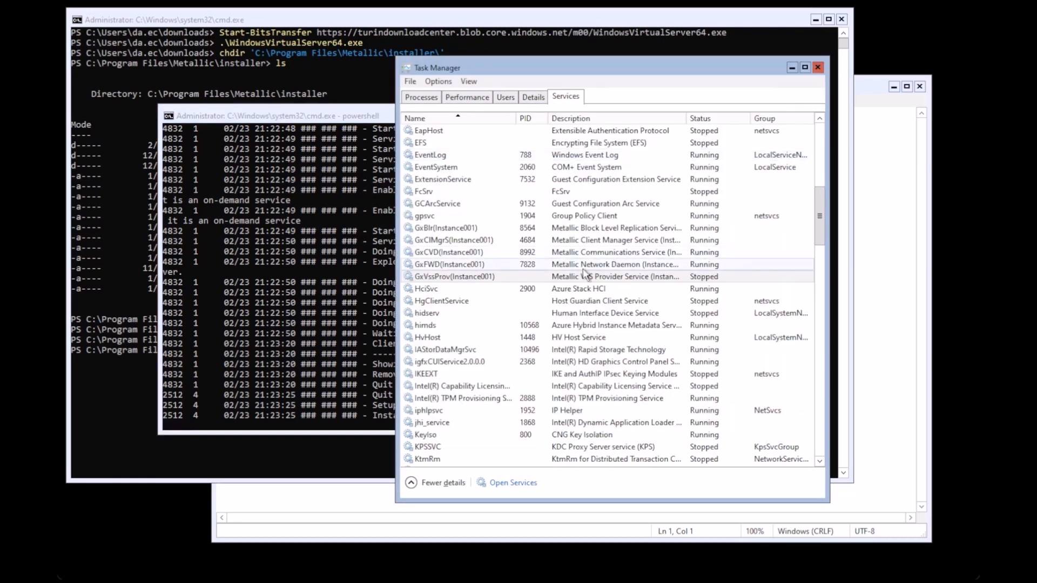
pyautogui.click(453, 252)
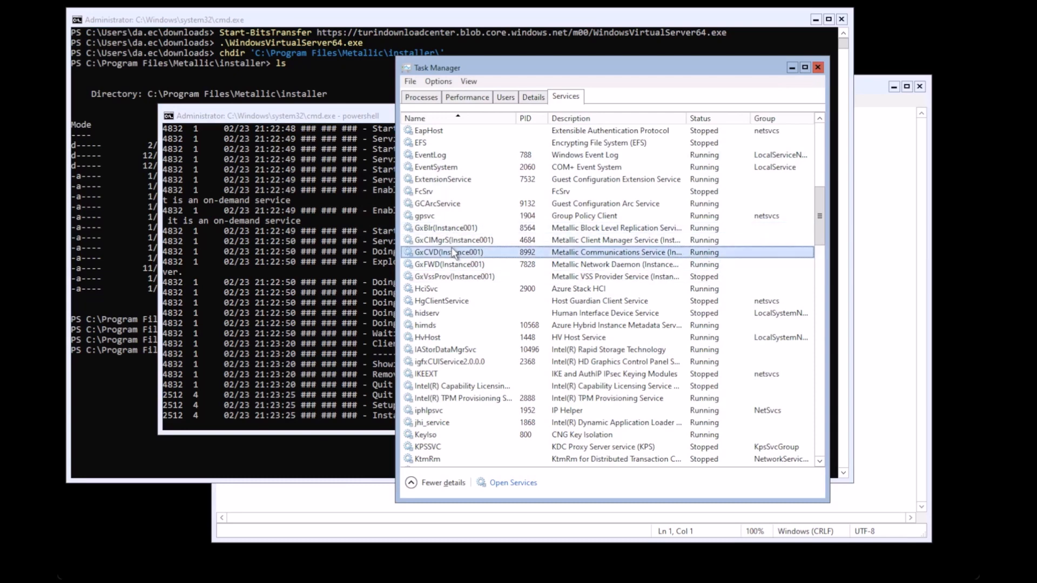
pyautogui.press('Down')
pyautogui.click(531, 97)
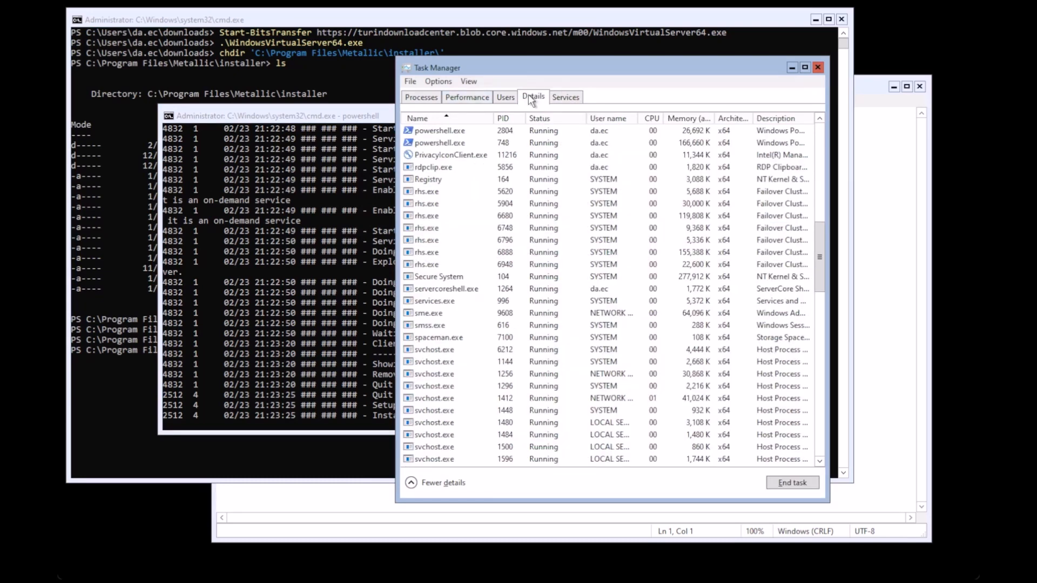
pyautogui.scroll(-1, 466, 363)
pyautogui.scroll(-1, 467, 362)
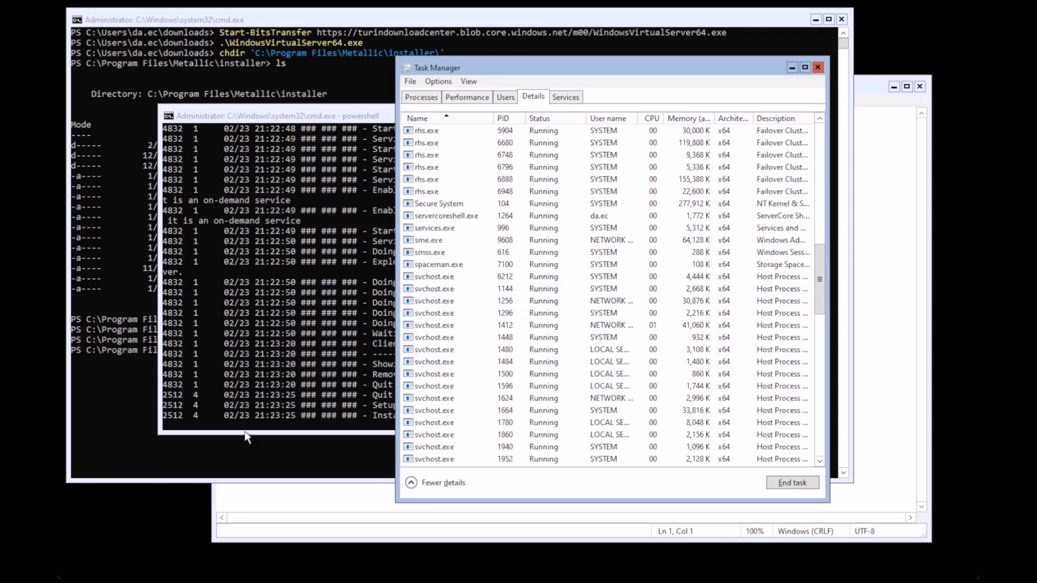
# Exit the PowerShell session that follows the install log, and close its console window and Task Manager
pyautogui.click(274, 418)
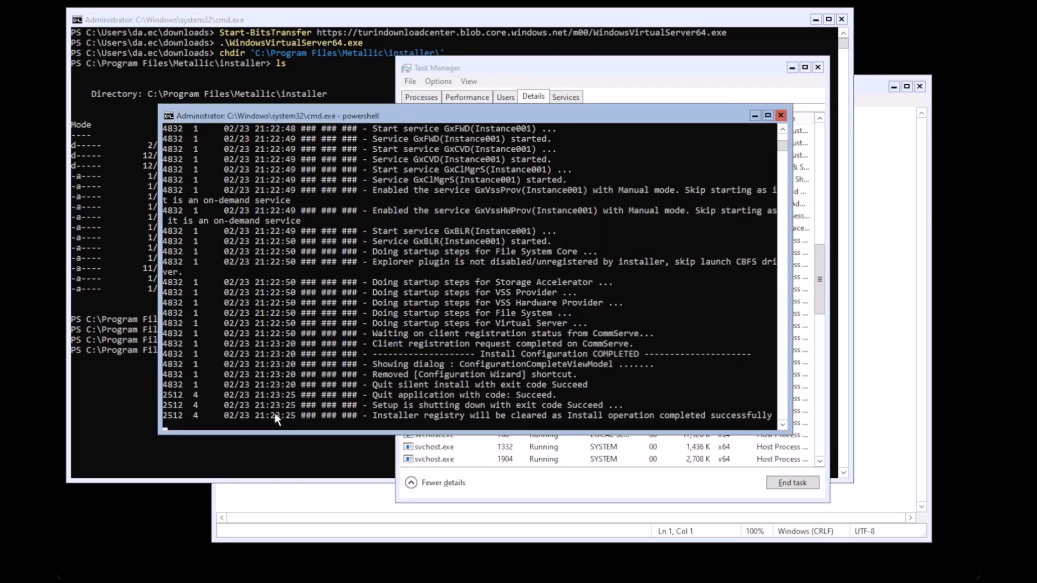
pyautogui.write('exit')
pyautogui.press('Return')
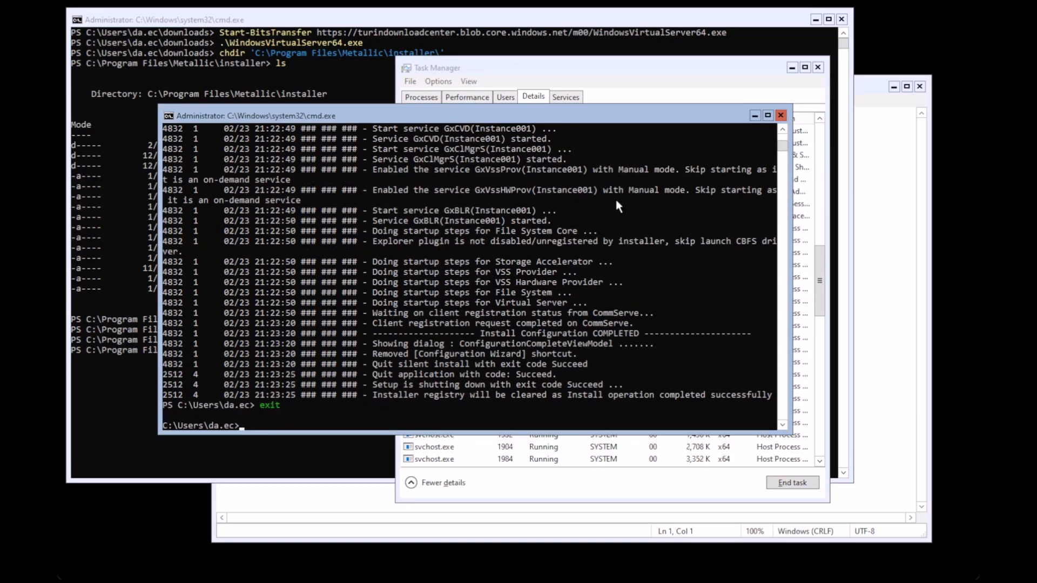
pyautogui.click(781, 115)
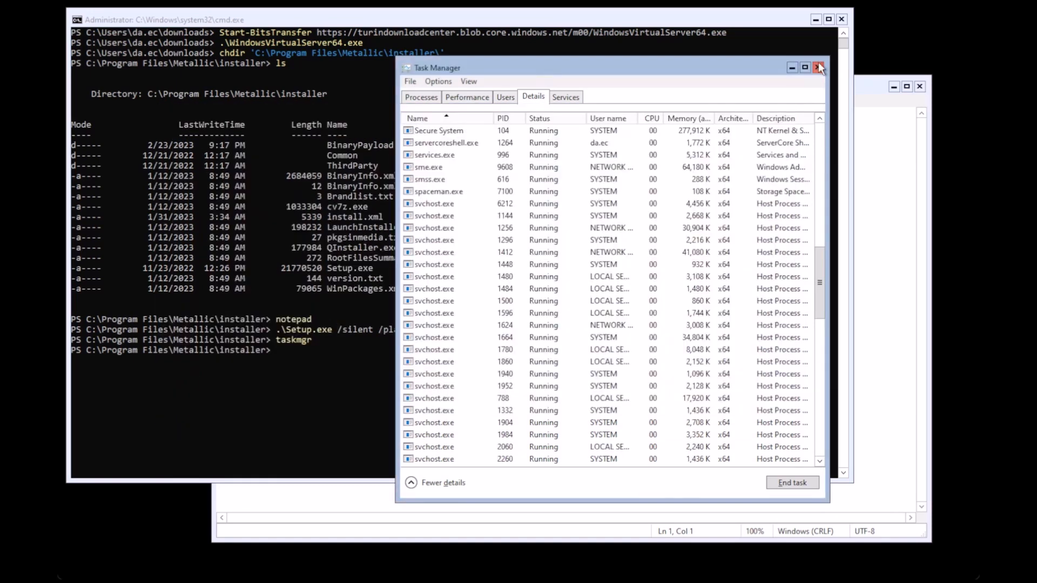
pyautogui.click(819, 68)
# Query the Metallic gx services in PowerShell with the get-service cmdlet
pyautogui.click(483, 330)
pyautogui.write('get-s')
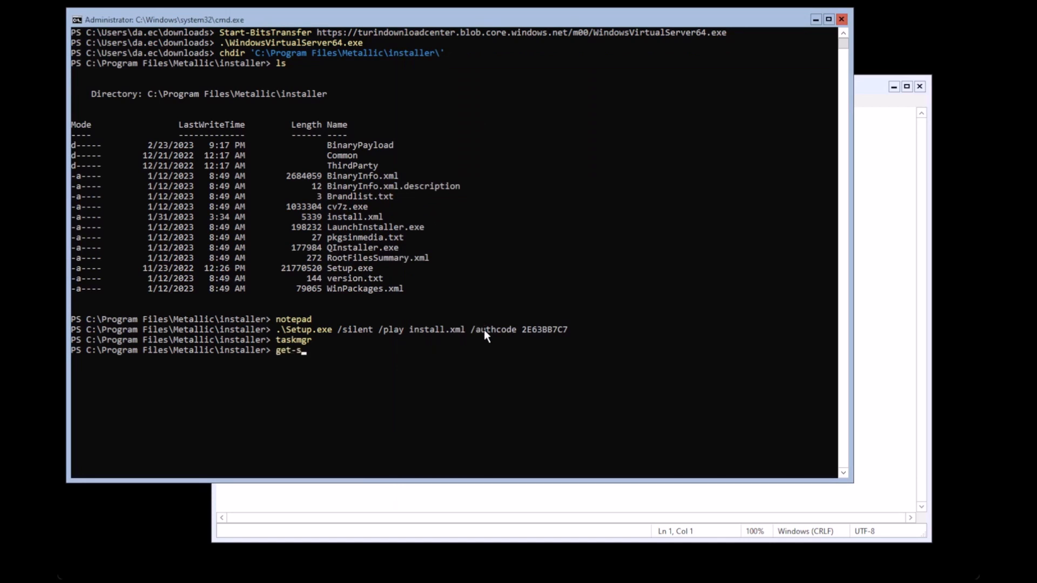
pyautogui.write('ervice gx')
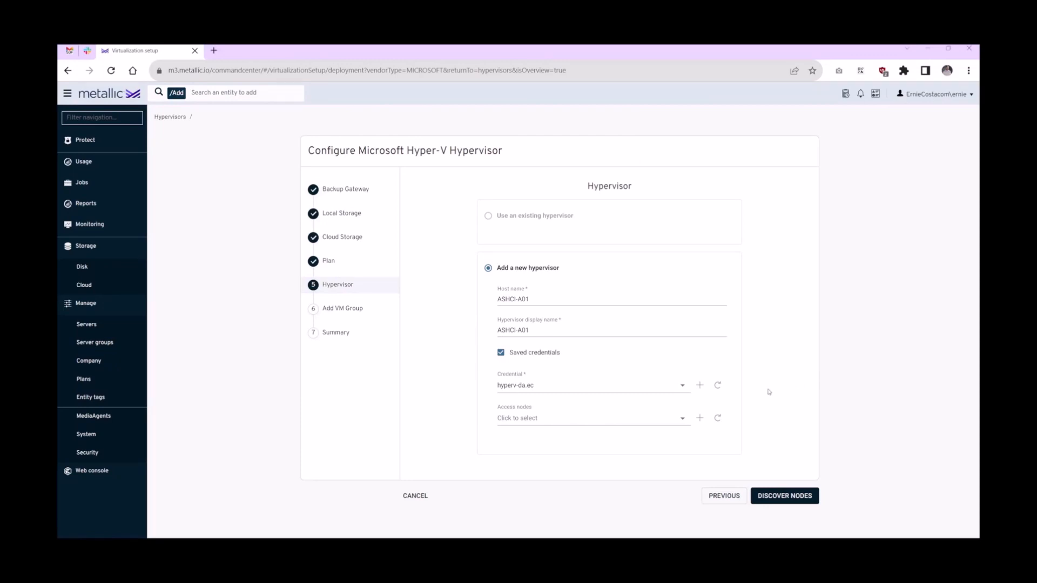
# Switch to Metallic, discover the nodes of the new ASHCI-A01 hypervisor, select the ASHCI node as access node, and continue to the VM group setup
pyautogui.click(578, 420)
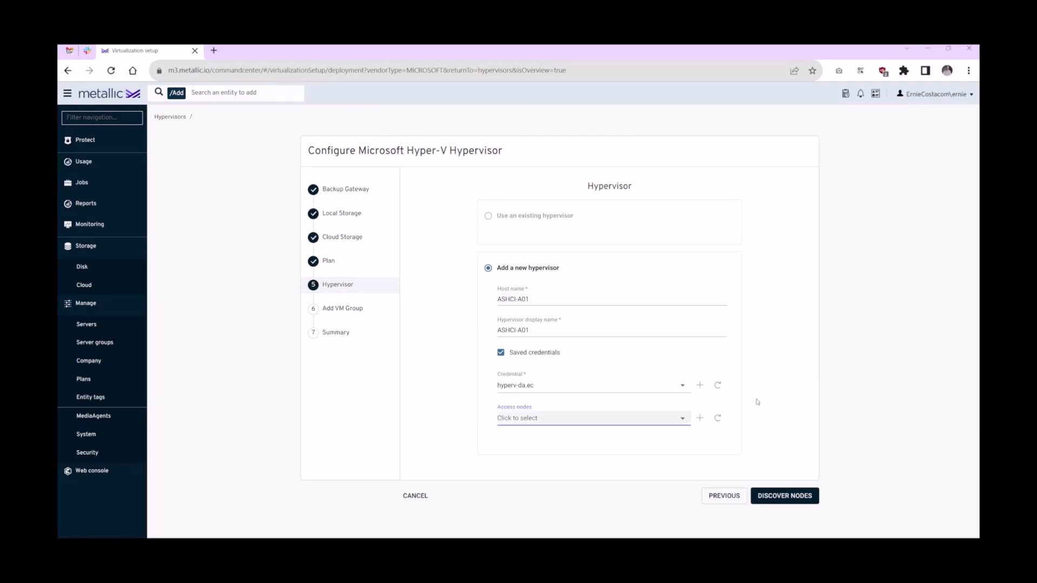
pyautogui.click(783, 498)
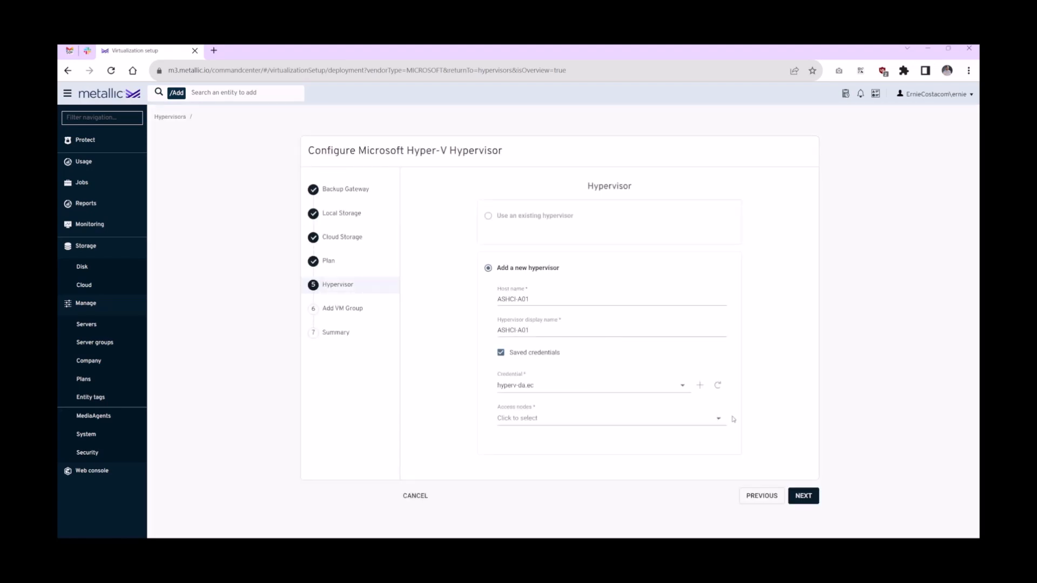
pyautogui.click(718, 418)
pyautogui.click(501, 442)
pyautogui.click(702, 453)
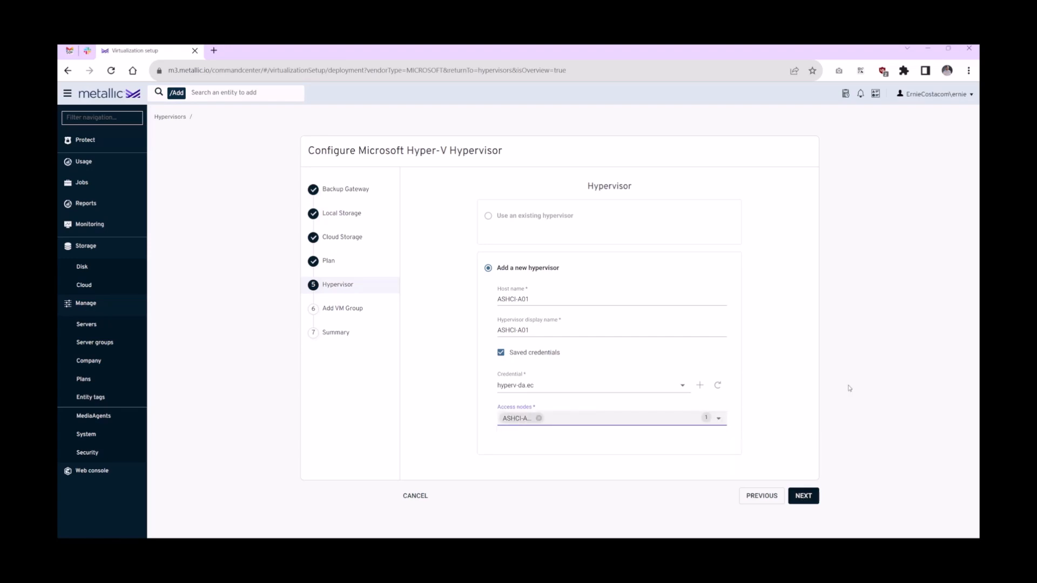
pyautogui.click(805, 498)
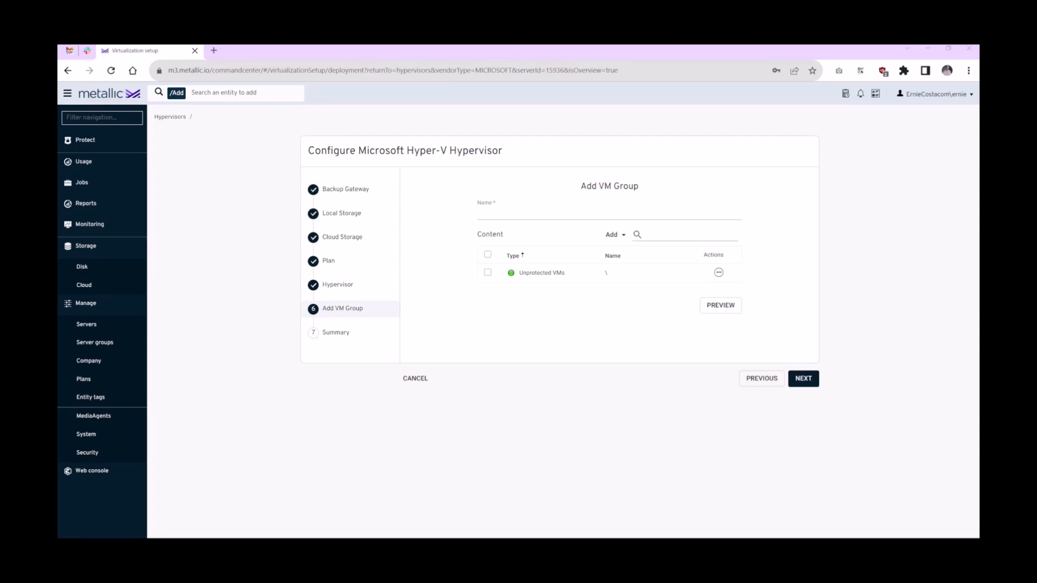
# Name the new Hyper-V VM group ASHCI-A01-VMGROUP
pyautogui.click(561, 208)
pyautogui.write('ASHCE')
pyautogui.write('-A01-VMG')
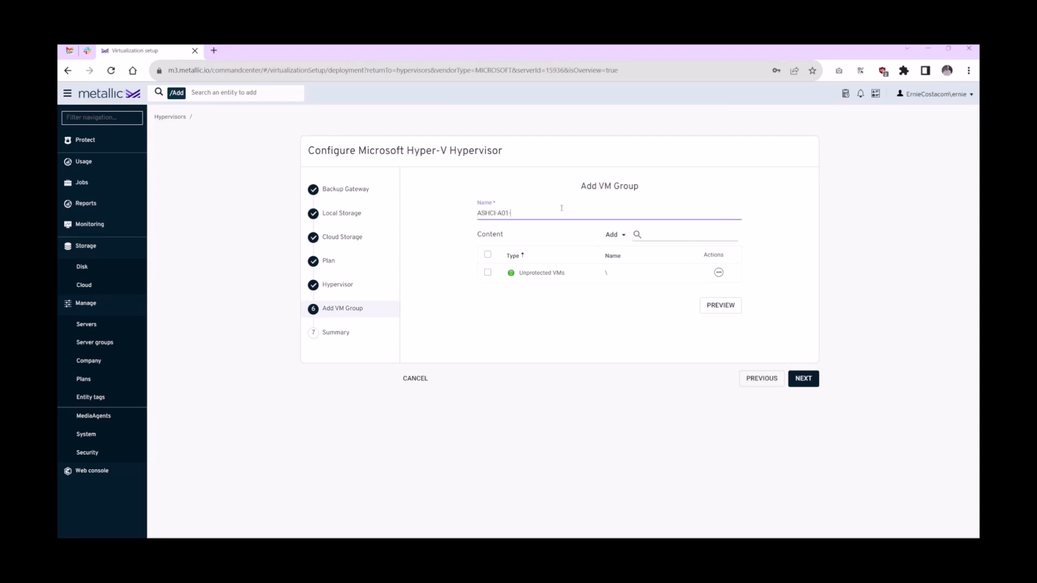
pyautogui.write('ROUP')
# Preview the VMs covered by the Hyper-V VM group's content and finish the Microsoft Hyper-V hypervisor configuration
pyautogui.click(712, 313)
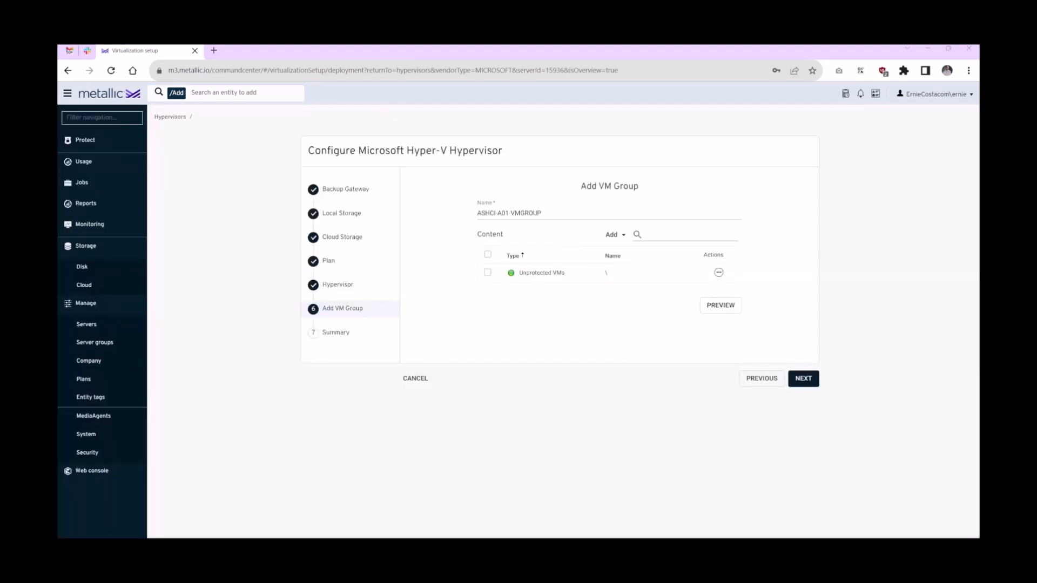
pyautogui.click(704, 311)
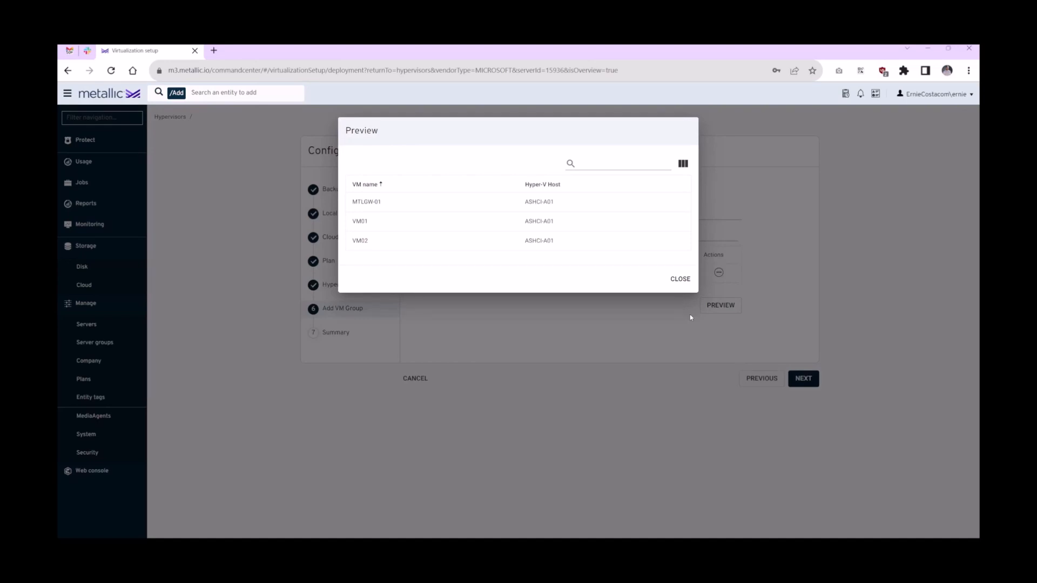
pyautogui.click(679, 279)
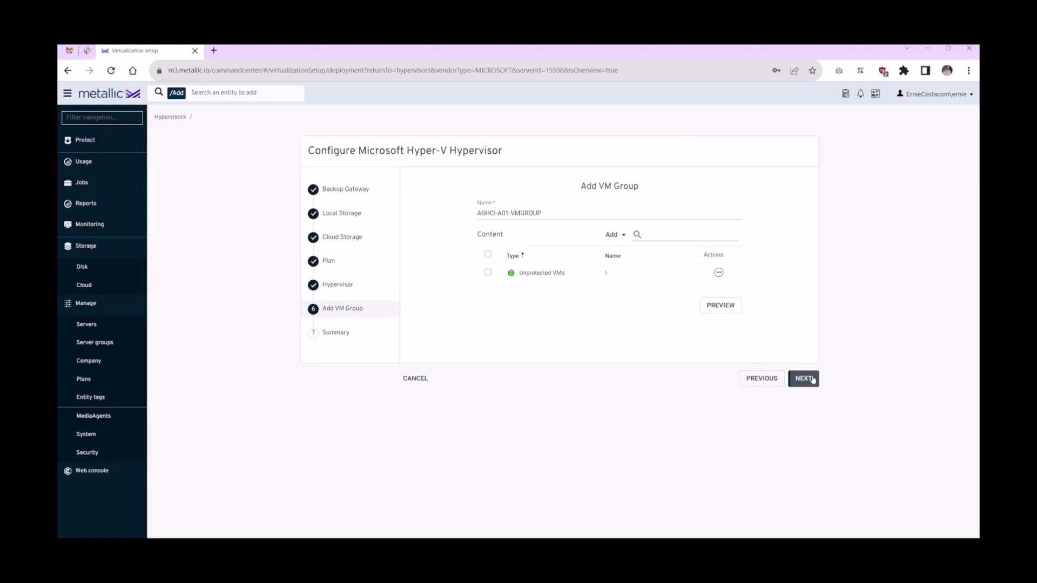
pyautogui.click(813, 380)
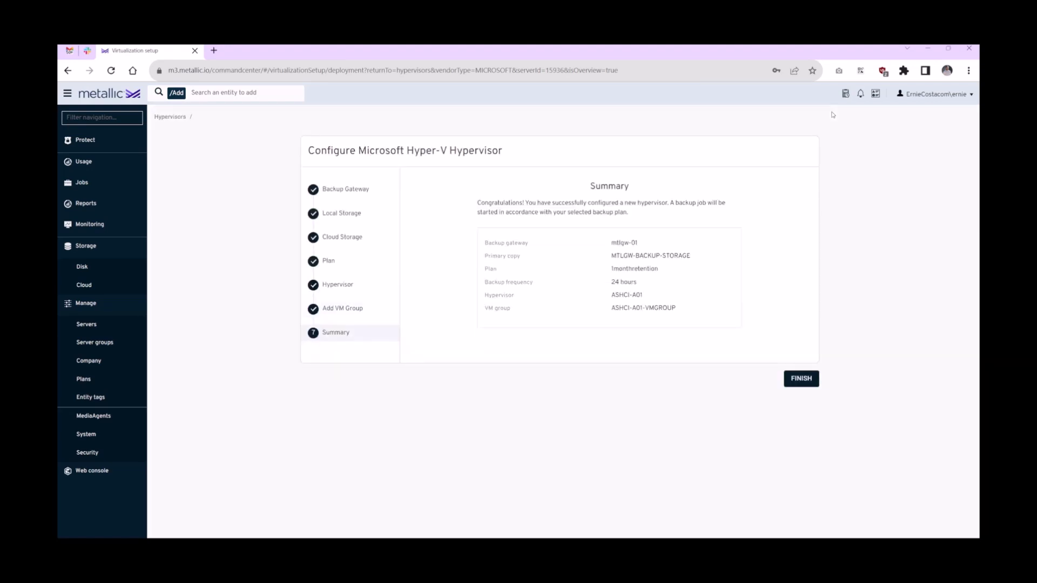
pyautogui.click(801, 379)
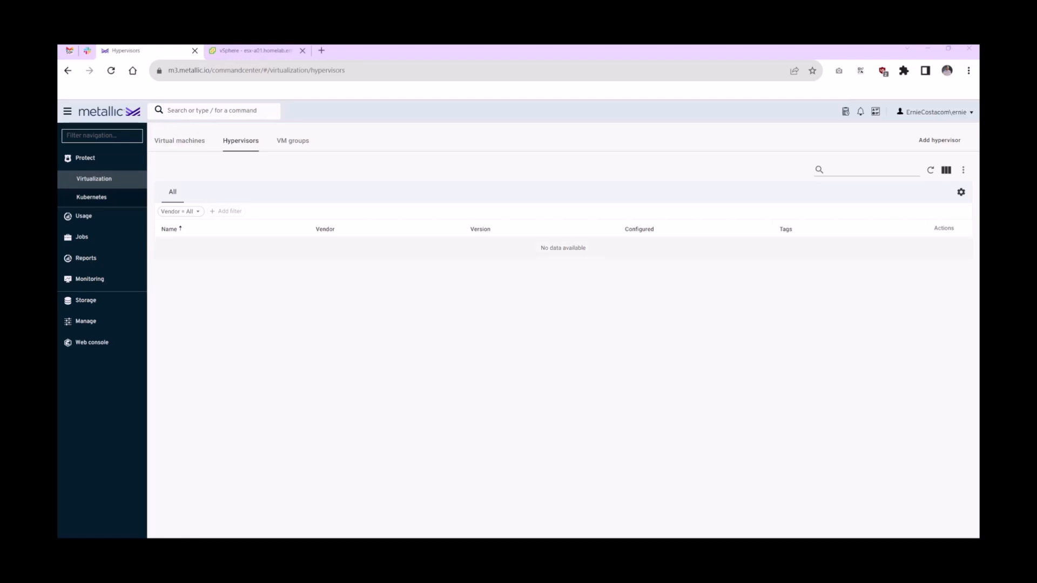
# Start adding a VMware vCenter hypervisor and select mtlgw-01 as its backup gateway
pyautogui.click(939, 142)
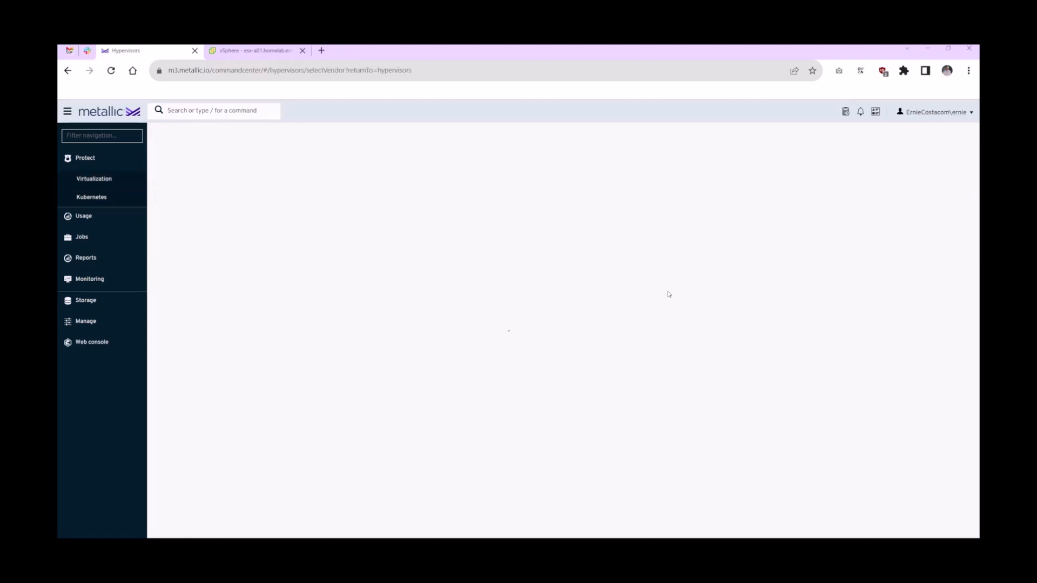
pyautogui.click(426, 330)
pyautogui.click(800, 423)
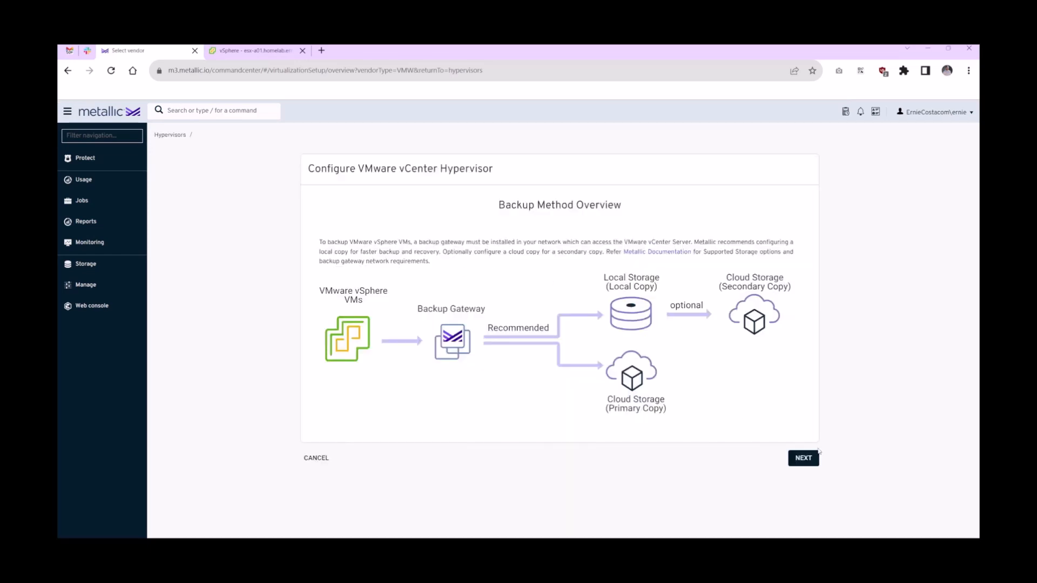
pyautogui.click(808, 458)
pyautogui.click(547, 270)
pyautogui.click(514, 292)
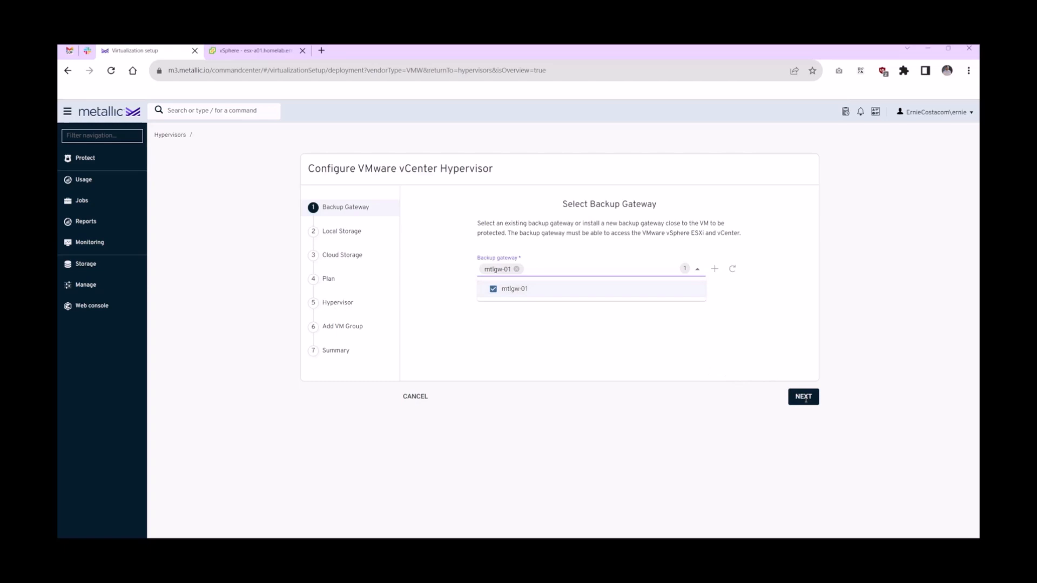
pyautogui.click(737, 378)
pyautogui.click(804, 397)
# Select MTLGW-01-disk-00 as the local storage location and enable the option to only use on-premises storage
pyautogui.click(516, 296)
pyautogui.click(515, 326)
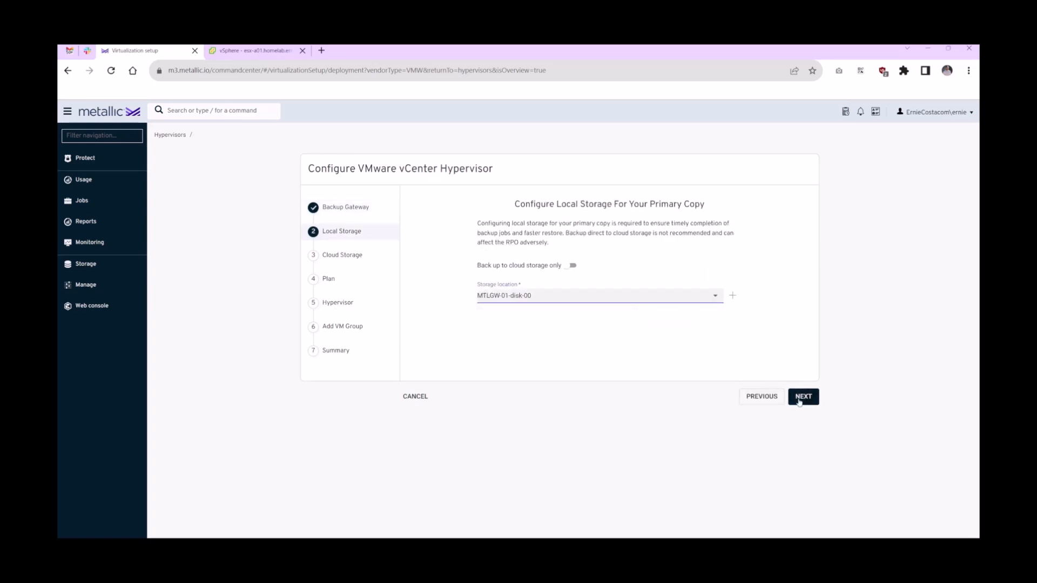
pyautogui.click(798, 399)
pyautogui.click(571, 256)
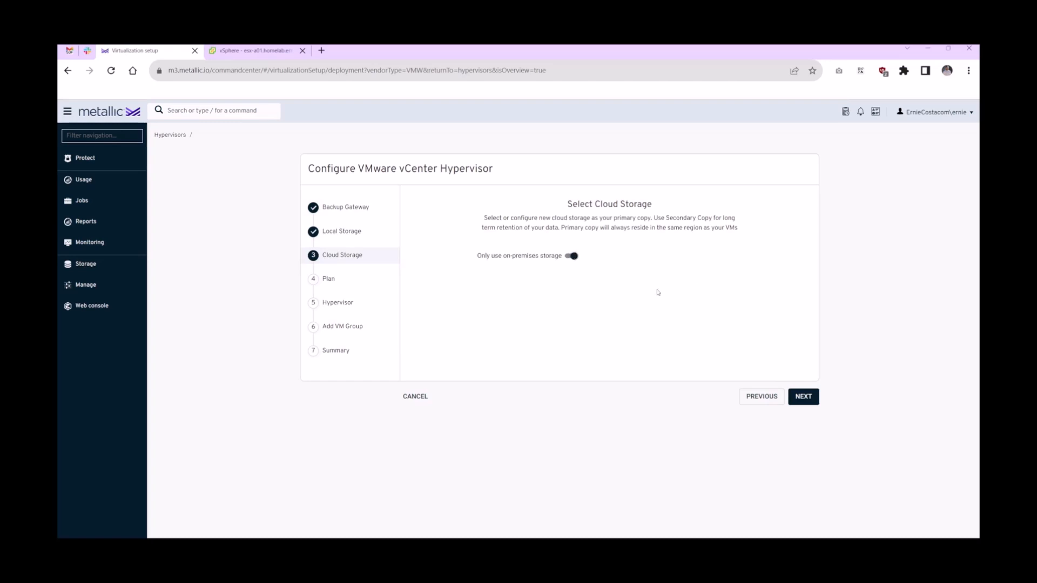
pyautogui.click(806, 400)
# Create a 1 month retention plan named mtlgw-01-1month and use it for the vCenter hypervisor
pyautogui.click(563, 285)
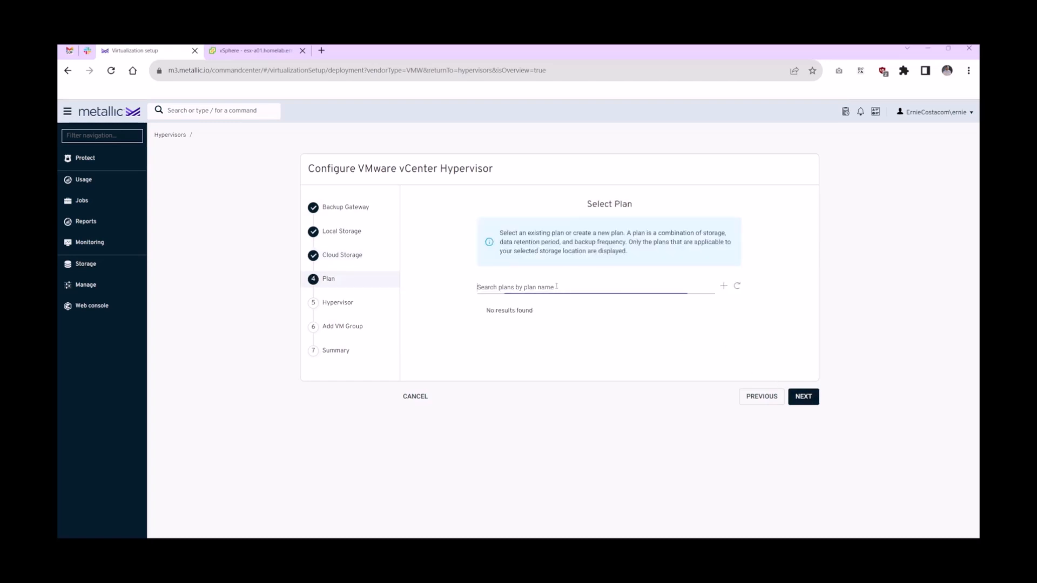
pyautogui.click(724, 286)
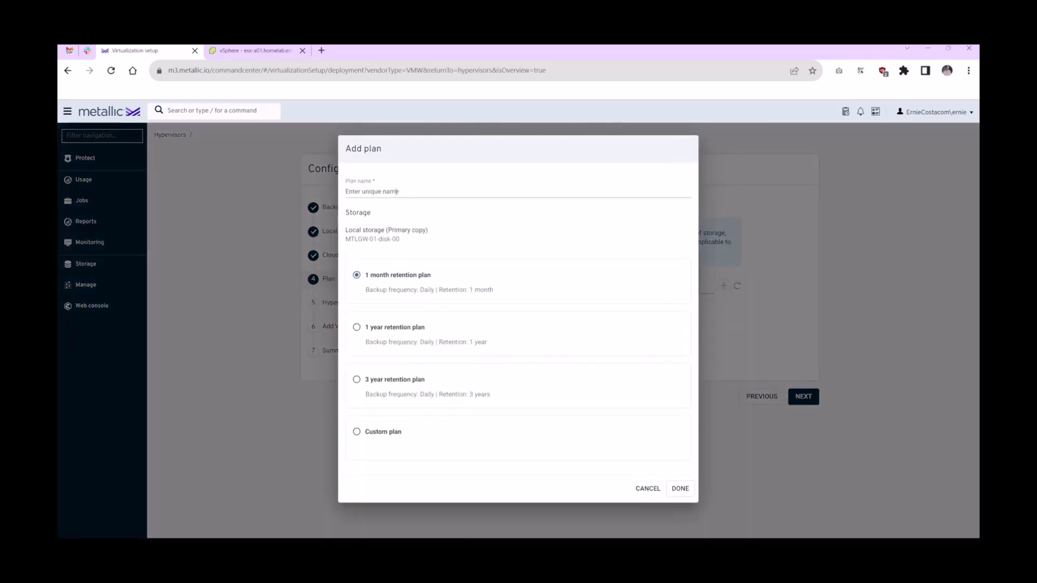
pyautogui.write('mtlgw-01-1month')
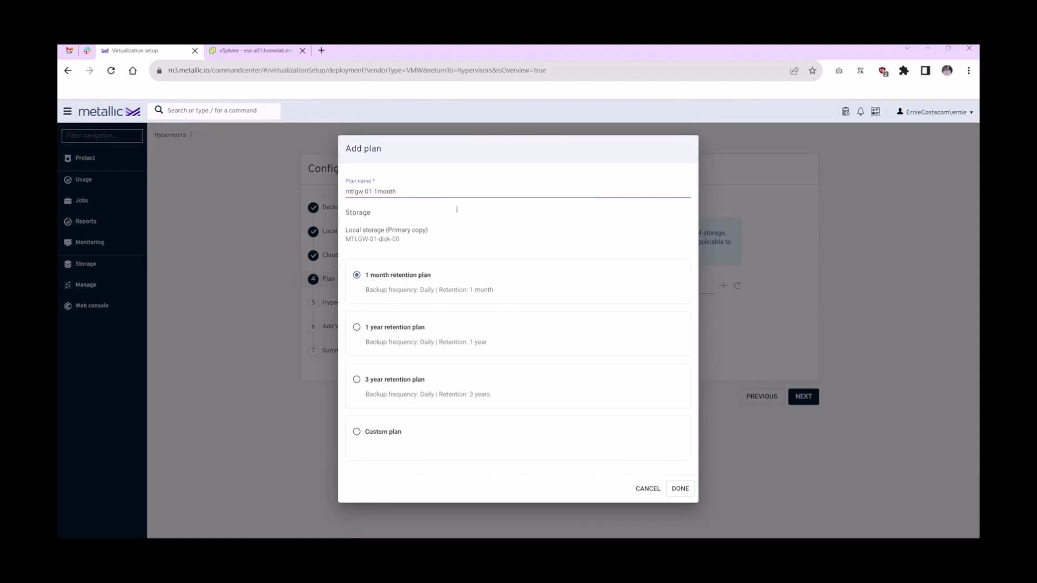
pyautogui.click(681, 490)
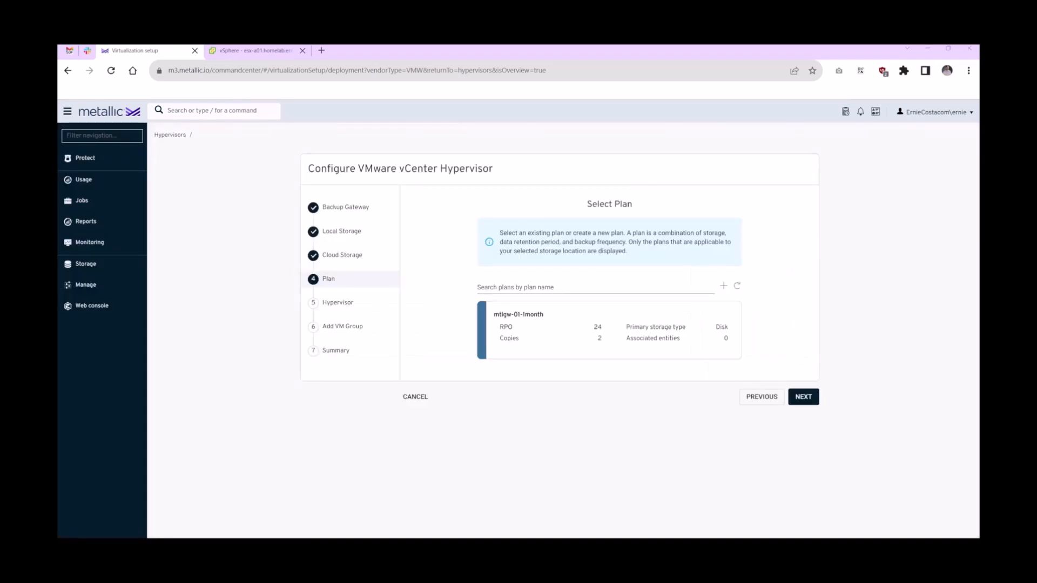
pyautogui.click(804, 397)
# Copy the vCenter host name from the vSphere Client's web address and use it as both vCenter server name and hypervisor display name
pyautogui.click(681, 336)
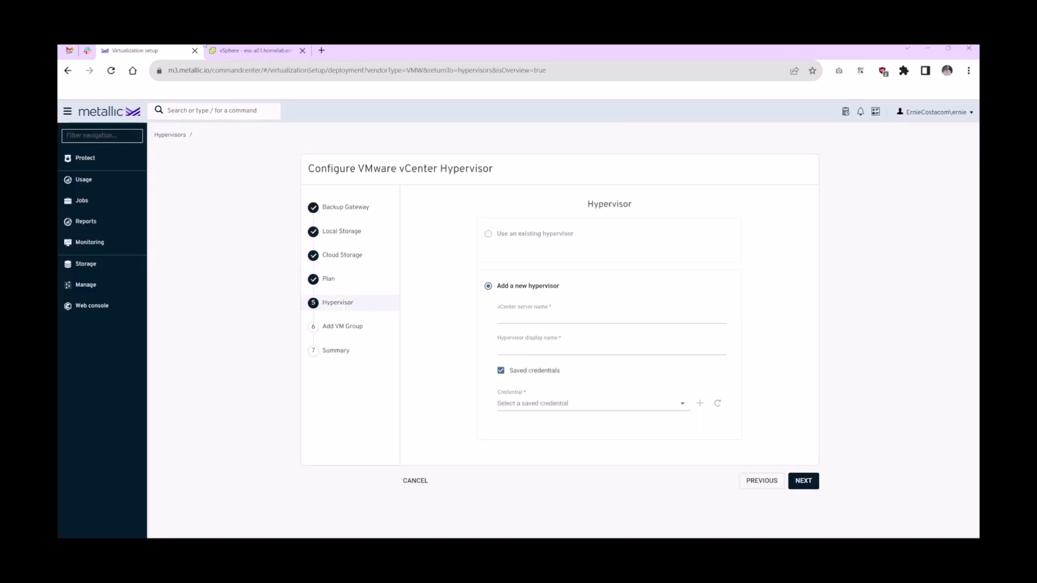
pyautogui.click(236, 51)
pyautogui.moveTo(230, 71); pyautogui.dragTo(336, 70)
pyautogui.hotkey('ctrl', 'c')
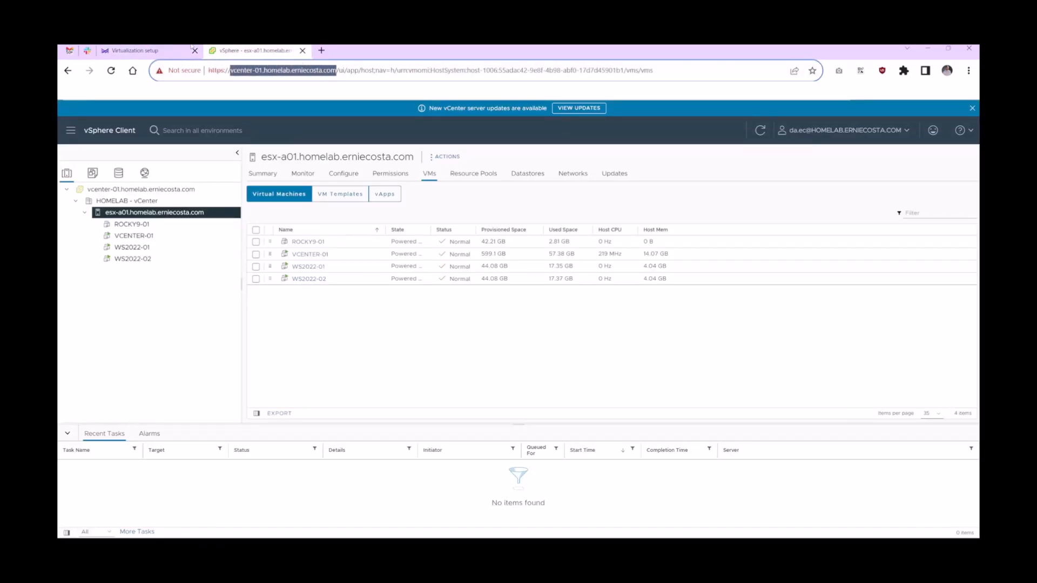
pyautogui.click(156, 50)
pyautogui.click(575, 318)
pyautogui.hotkey('ctrl', 'v')
pyautogui.click(546, 351)
pyautogui.hotkey('ctrl', 'v')
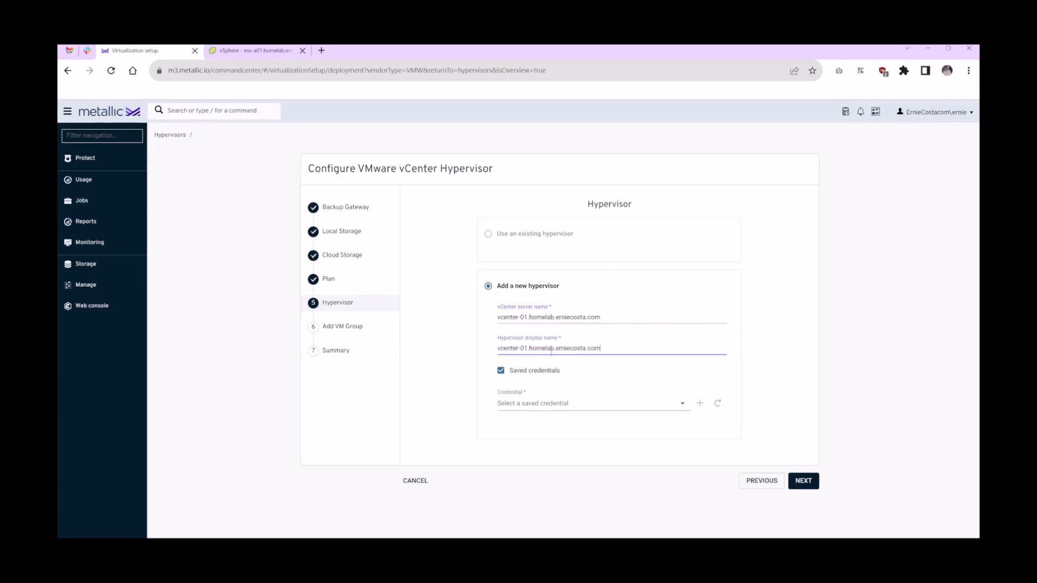
# Turn off saved credentials for the vCenter hypervisor, and enter the administrator's user name and account password
pyautogui.click(533, 372)
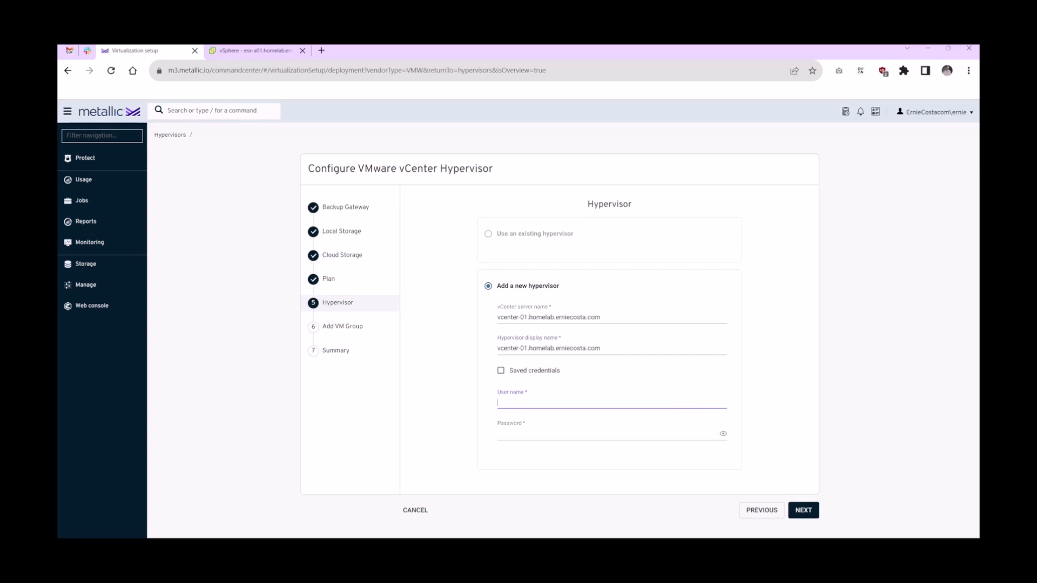
pyautogui.click(589, 405)
pyautogui.press('Tab')
pyautogui.write('••••••••••••••••••••')
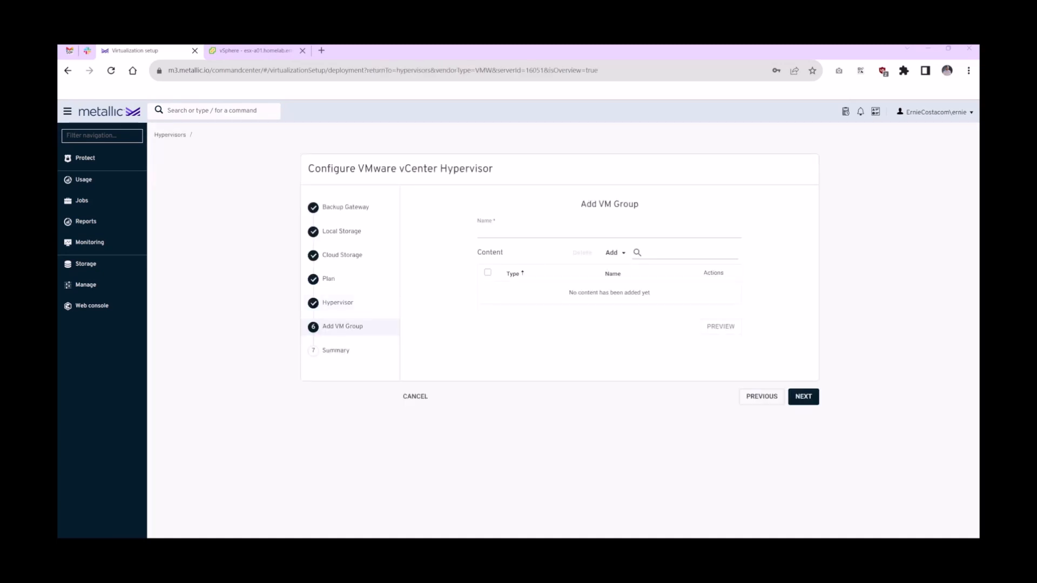
# Name the new VMware VM group vmware-01-VMGroup
pyautogui.click(507, 234)
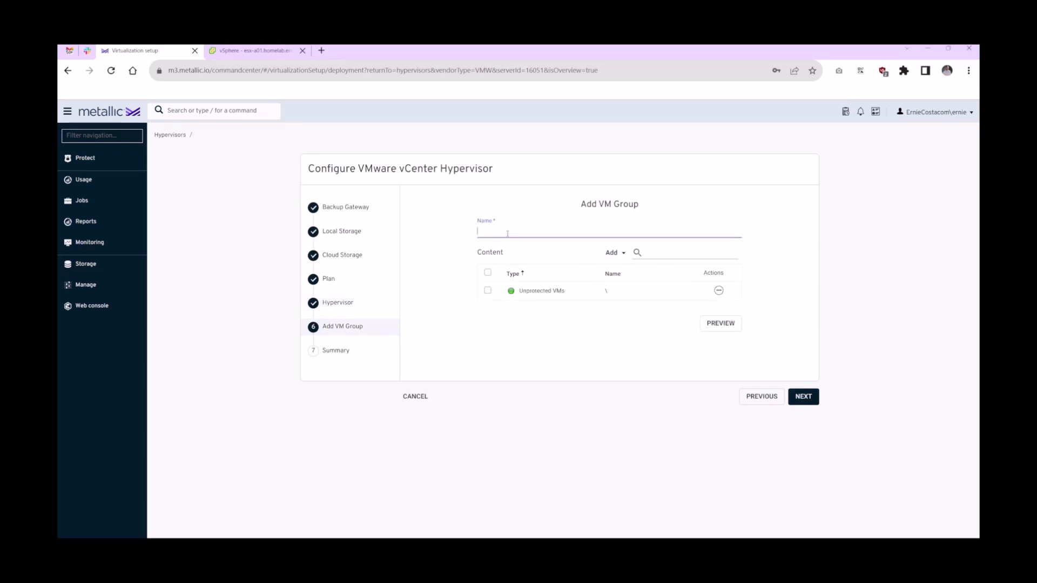
pyautogui.write('vmware-01-VMGroup')
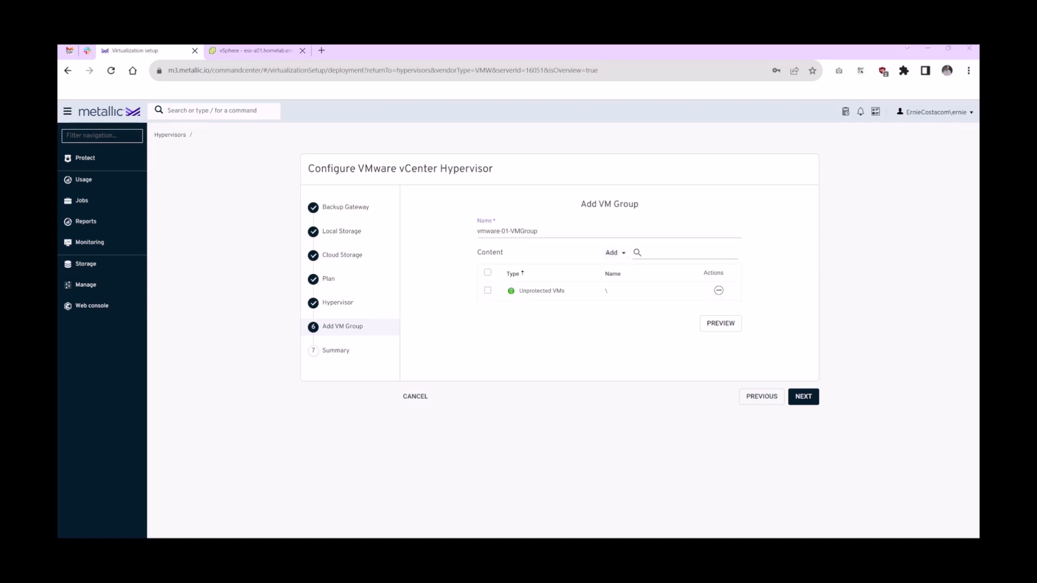
# Preview the VMs covered by the VMware VM group's content and finish the VMware vCenter hypervisor configuration
pyautogui.click(729, 325)
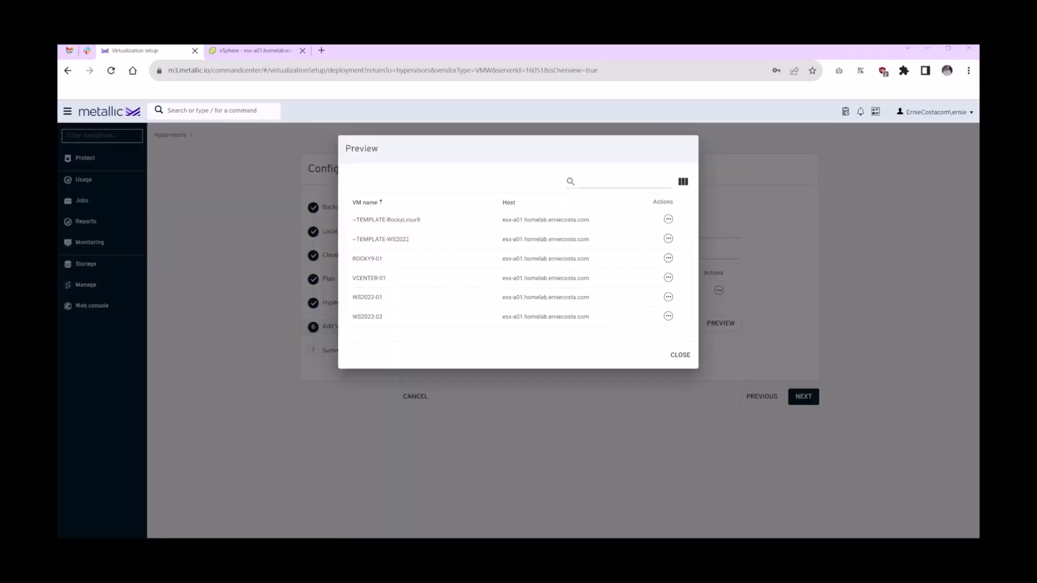
pyautogui.moveTo(378, 220); pyautogui.dragTo(554, 344)
pyautogui.click(681, 355)
pyautogui.click(808, 402)
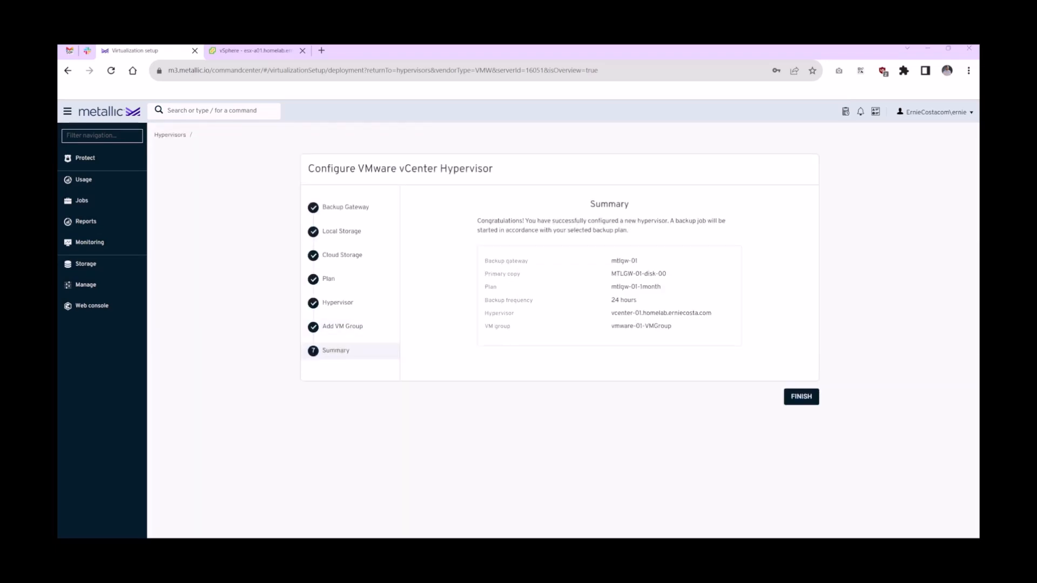
pyautogui.click(801, 397)
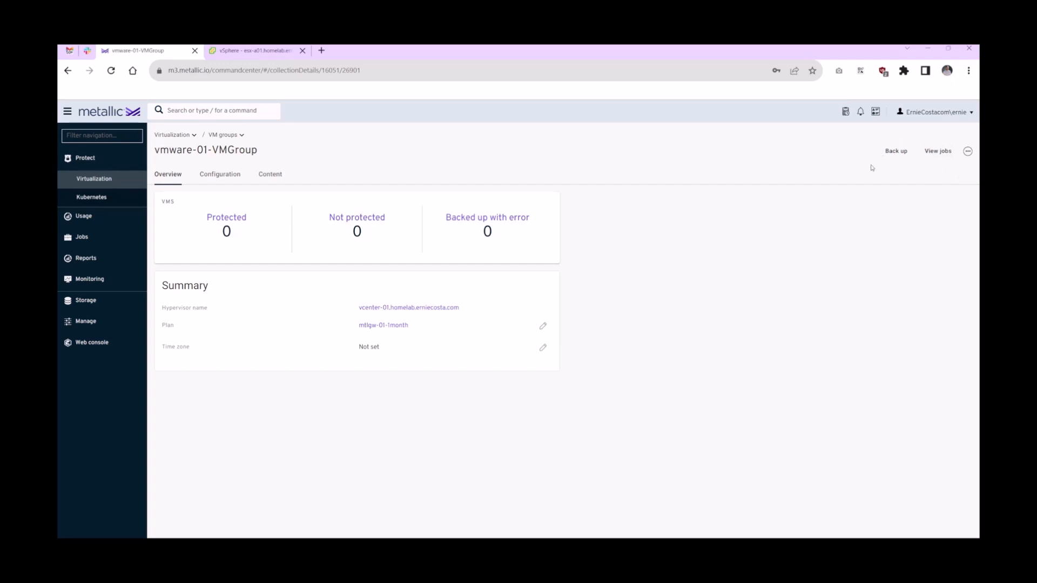
# Submit an incremental backup of vmware-01-VMGroup and examine the general details and progress of the backup job
pyautogui.click(895, 153)
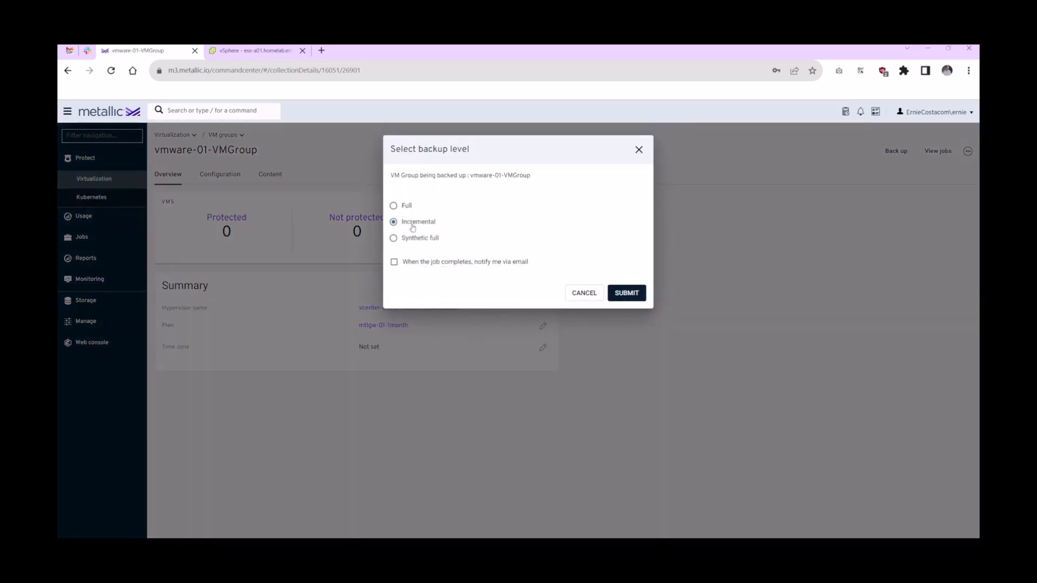
pyautogui.click(633, 302)
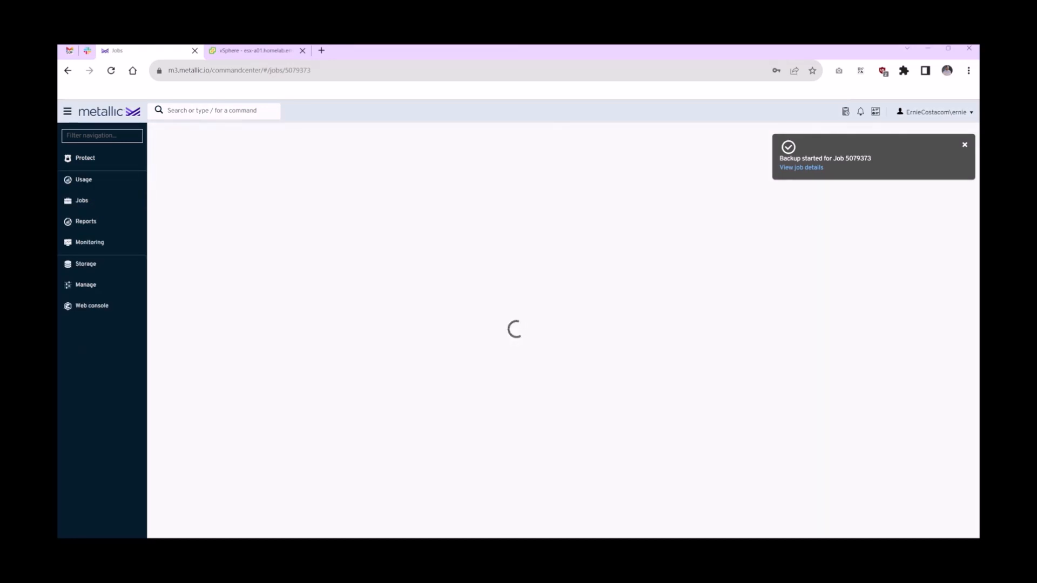
pyautogui.moveTo(358, 233); pyautogui.dragTo(462, 291)
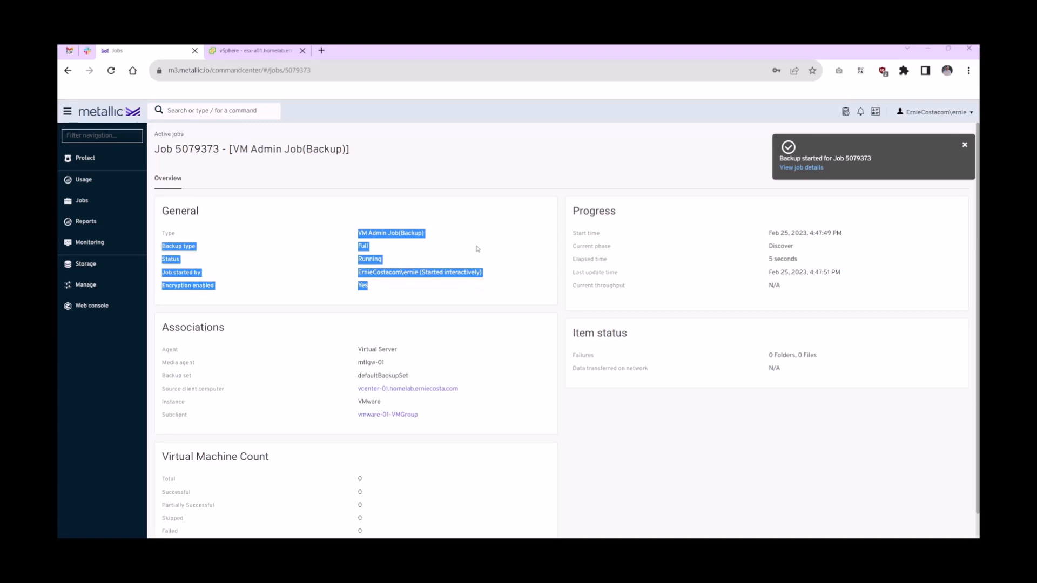
pyautogui.click(516, 245)
pyautogui.moveTo(768, 232); pyautogui.dragTo(854, 272)
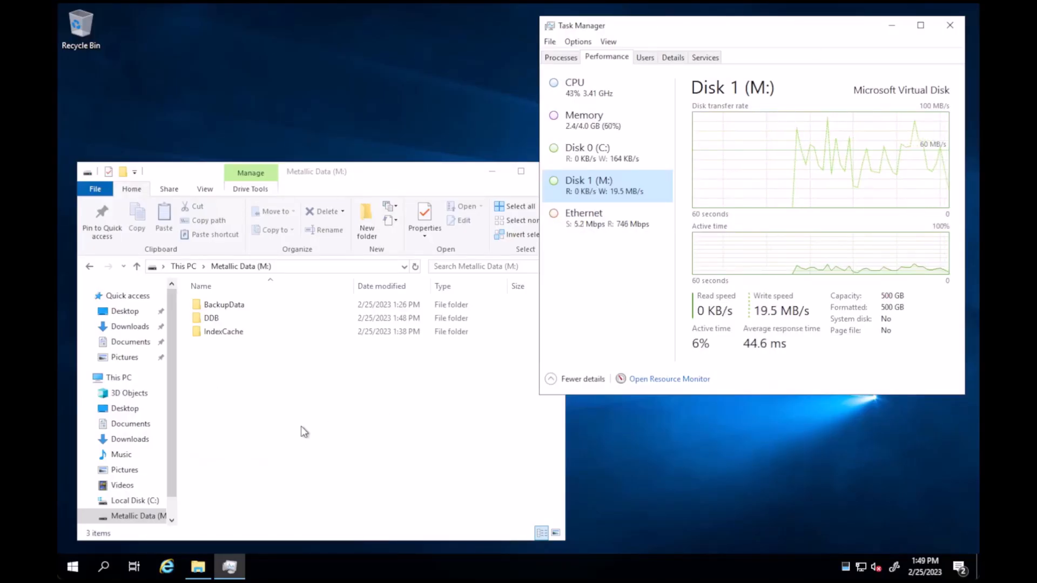
# Examine the contents of the BackupData folder on Metallic Data (M:) down to its CV_MAGNETIC folder
pyautogui.moveTo(303, 383); pyautogui.dragTo(212, 284)
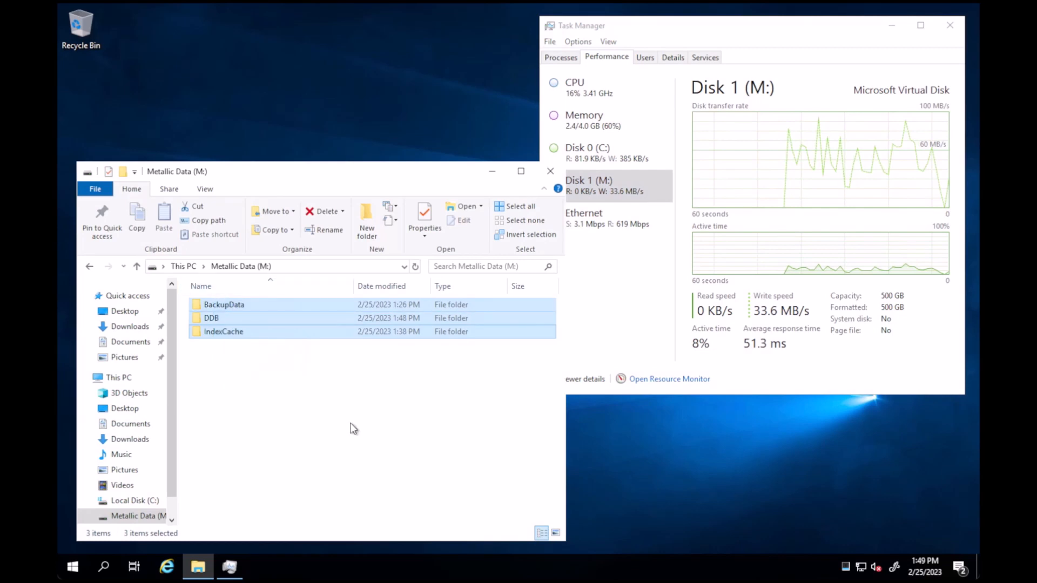
pyautogui.click(352, 428)
pyautogui.doubleClick(222, 305)
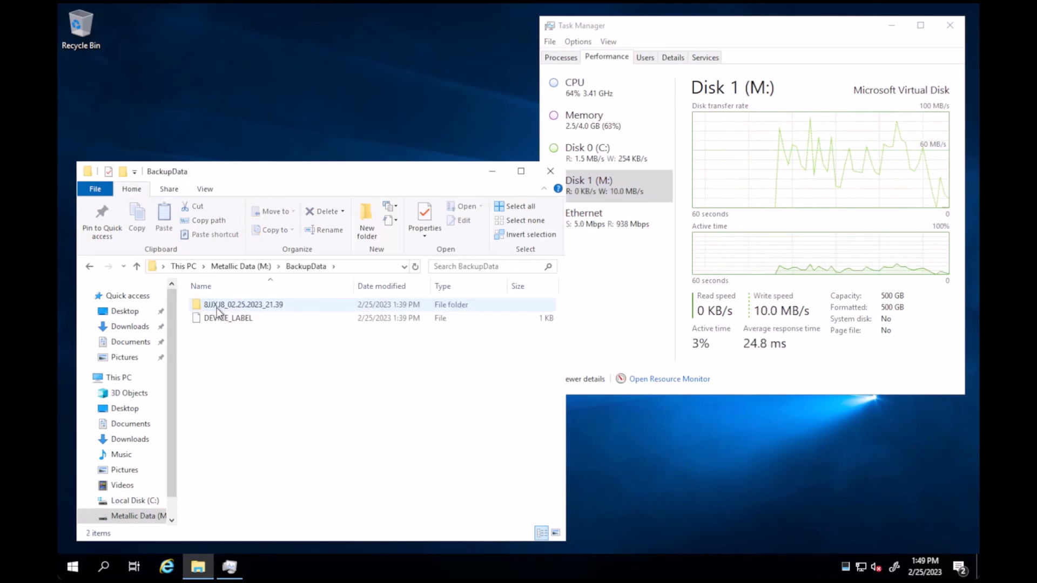
pyautogui.doubleClick(222, 305)
pyautogui.click(255, 306)
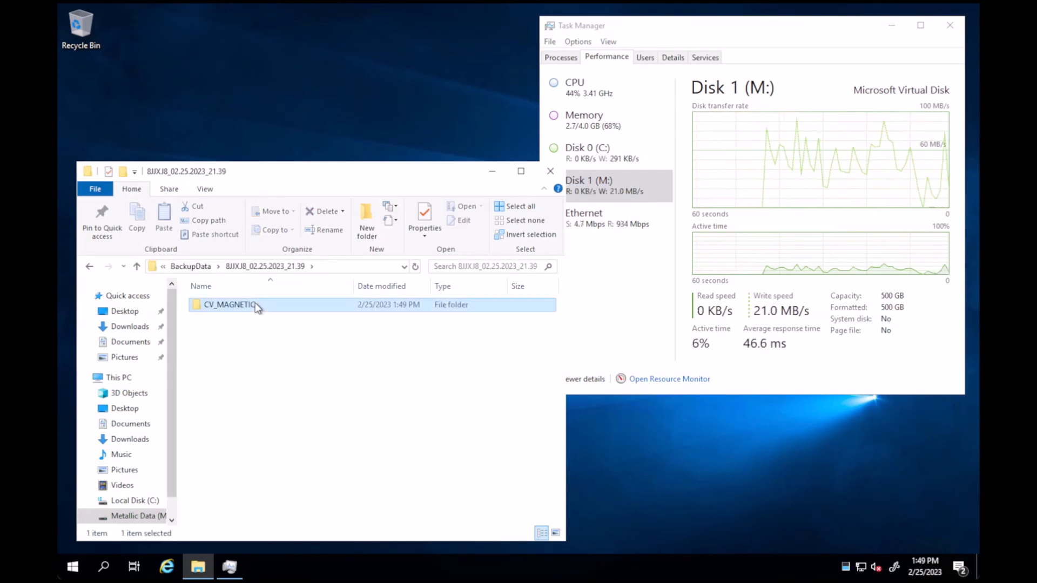
pyautogui.doubleClick(255, 305)
pyautogui.moveTo(380, 451); pyautogui.dragTo(235, 291)
pyautogui.click(342, 446)
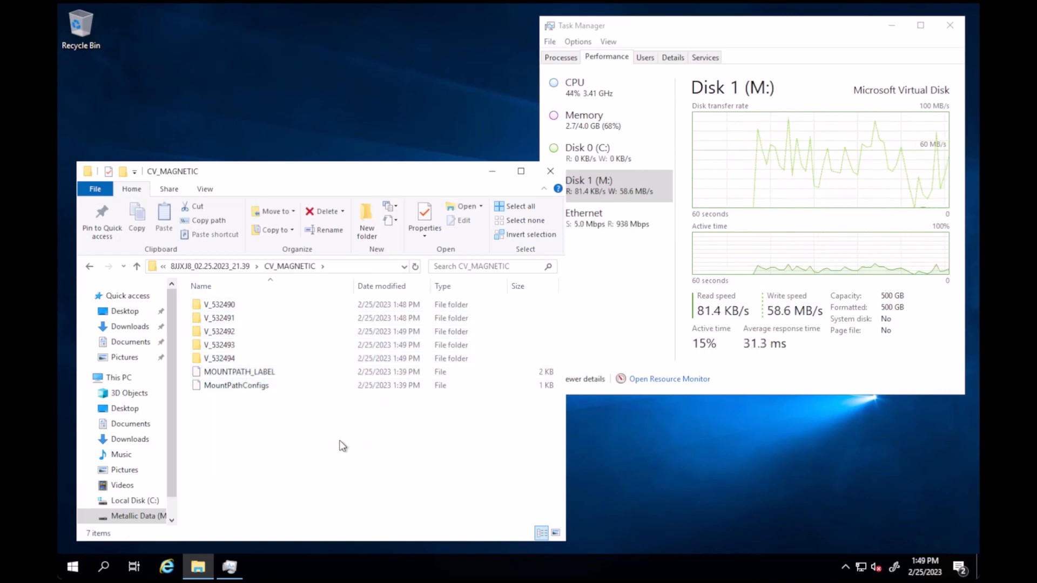
# Examine the DDB folder on the Metallic Data drive down to CV_SIDB\2\4924
pyautogui.click(159, 517)
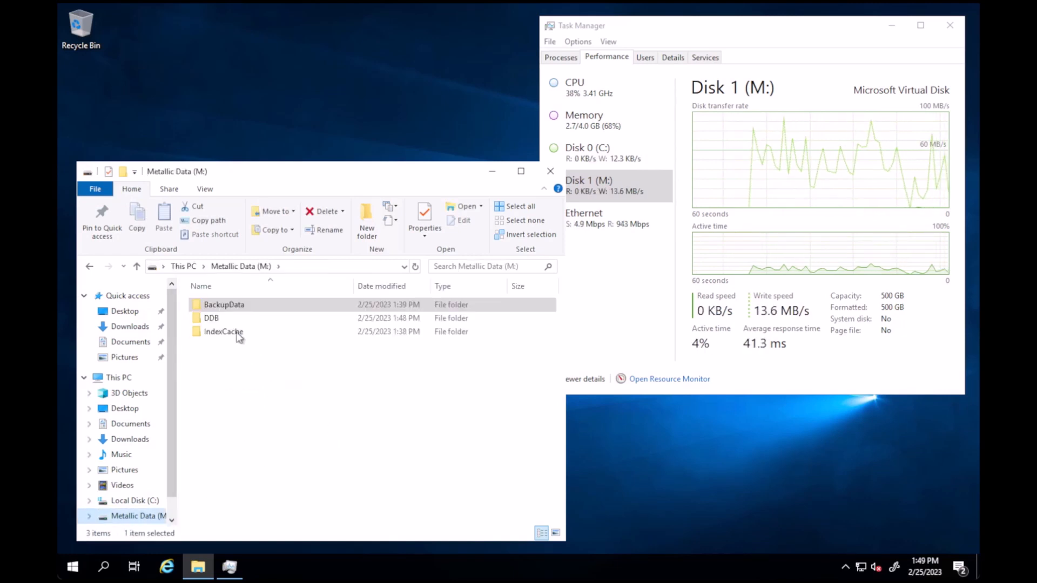
pyautogui.doubleClick(223, 319)
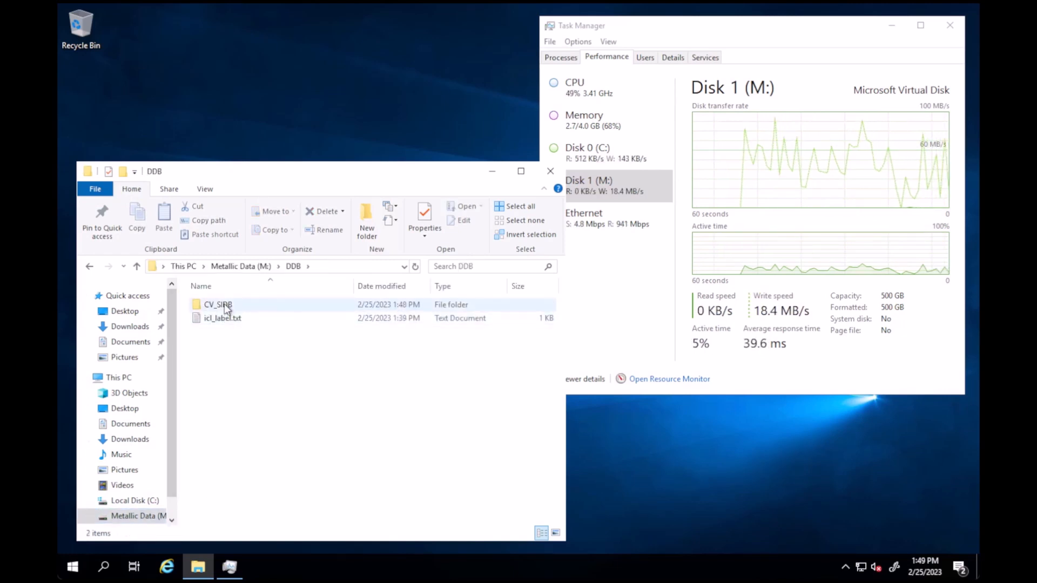
pyautogui.doubleClick(225, 306)
pyautogui.doubleClick(228, 305)
pyautogui.doubleClick(228, 306)
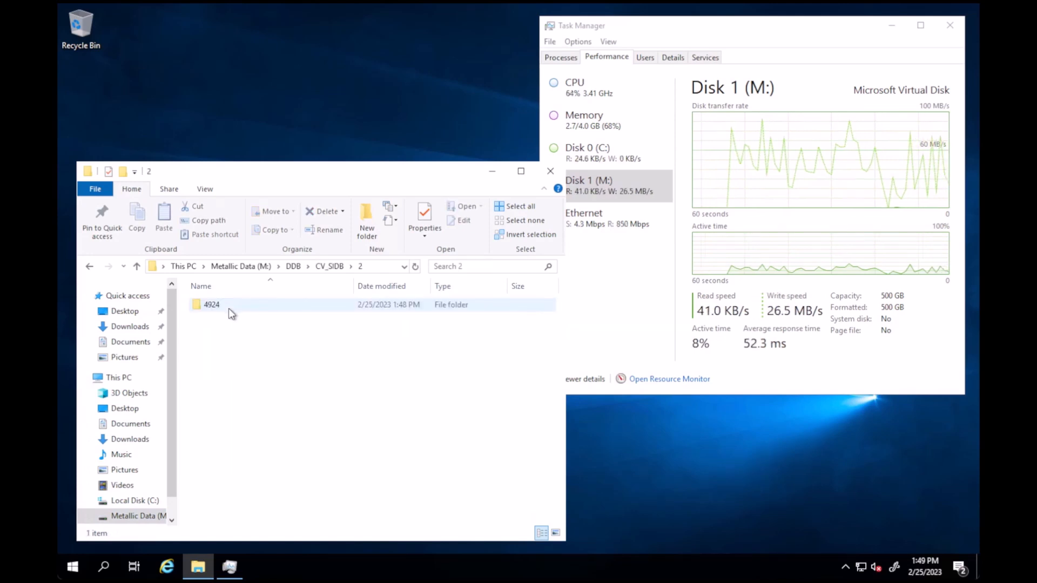
pyautogui.moveTo(338, 427); pyautogui.dragTo(246, 290)
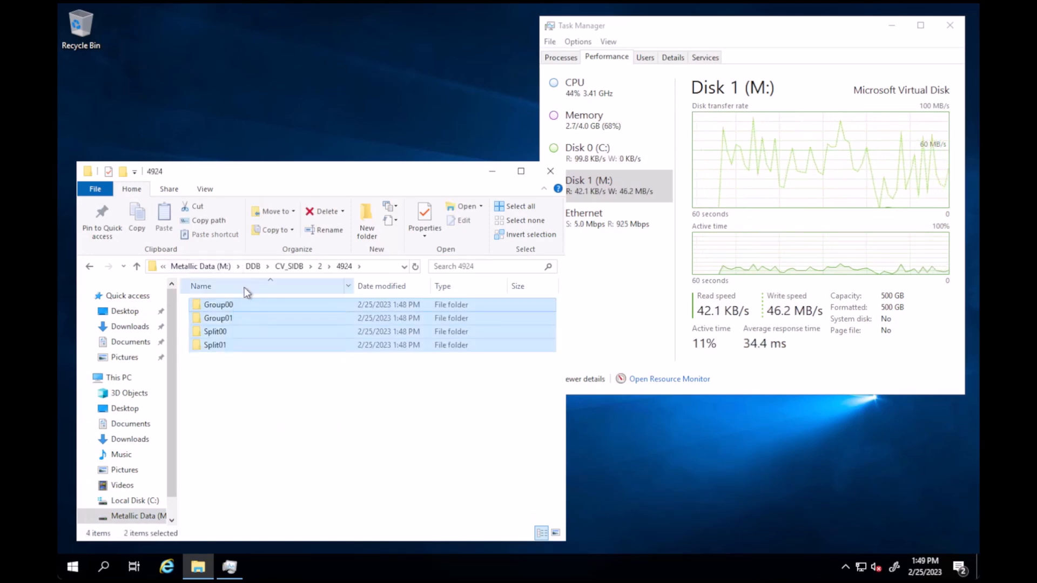
# Look into the IndexCache folder on the Metallic Data drive and return to the drive's root
pyautogui.click(200, 266)
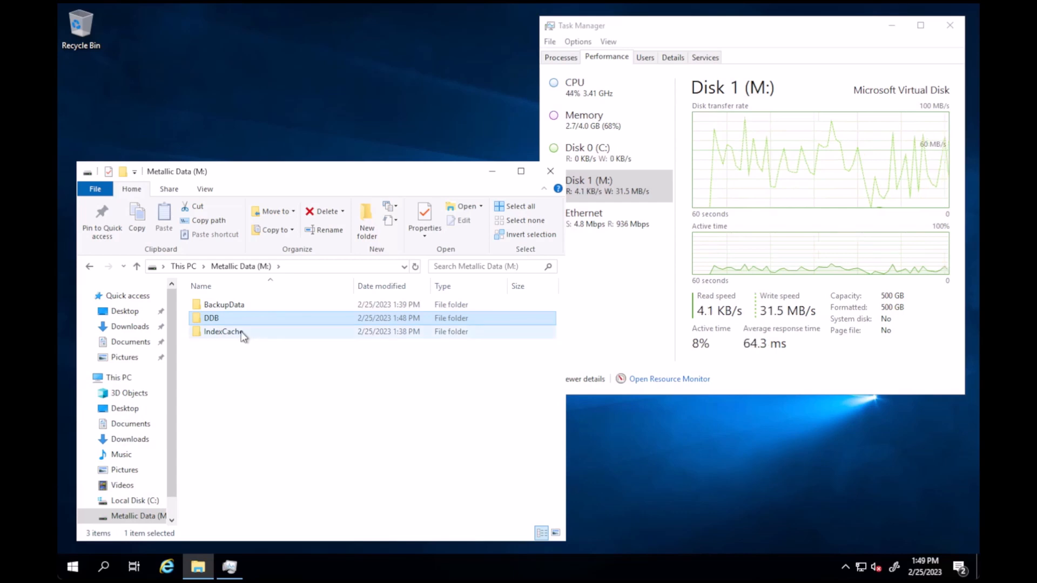
pyautogui.doubleClick(241, 333)
pyautogui.doubleClick(232, 300)
pyautogui.click(239, 266)
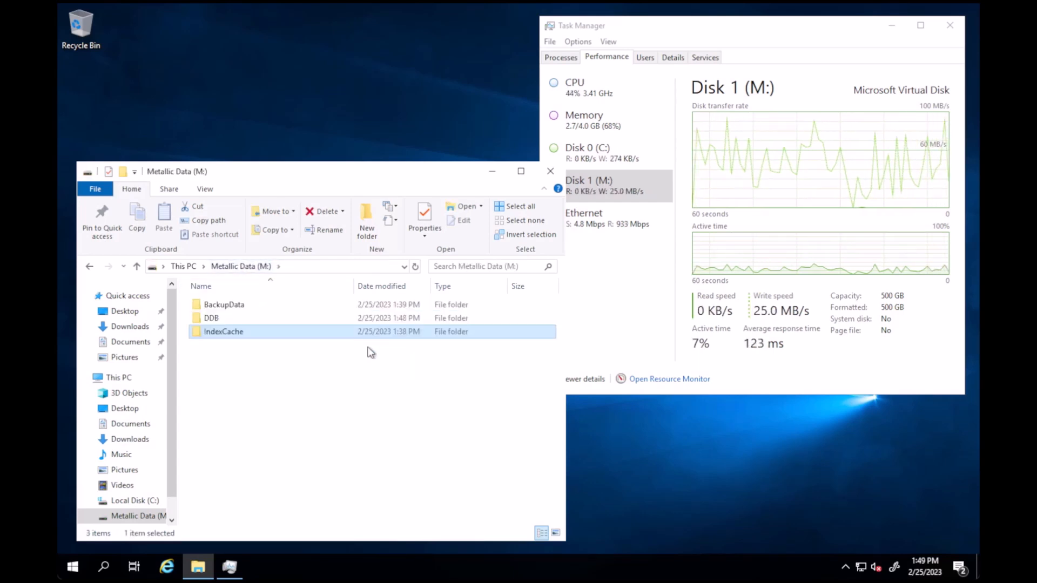
# Check the Ethernet throughput and the Disk 1 (M:) transfer rate in Task Manager during the backup
pyautogui.click(648, 243)
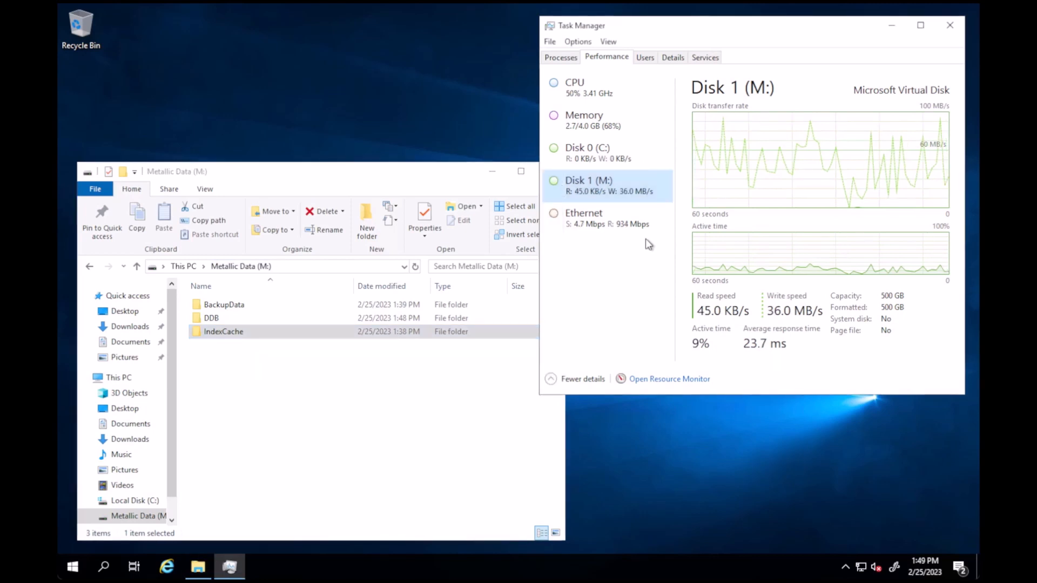
pyautogui.click(607, 224)
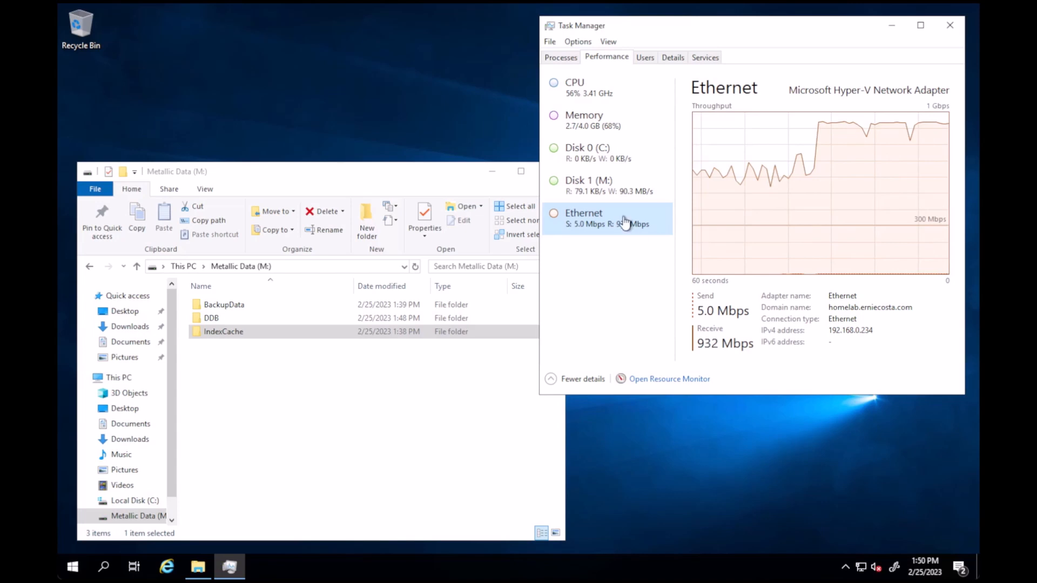
pyautogui.click(621, 195)
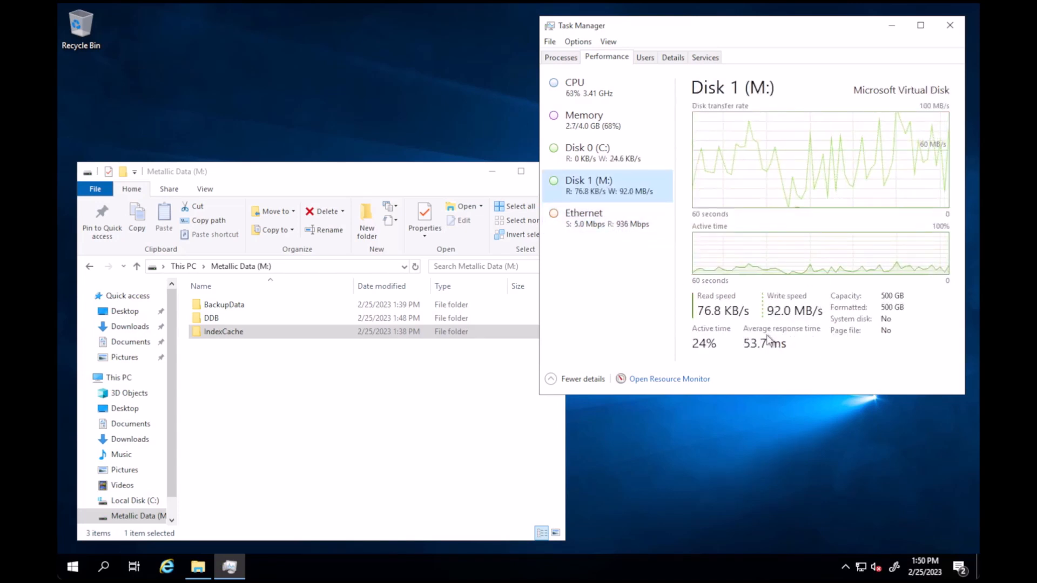
pyautogui.click(599, 225)
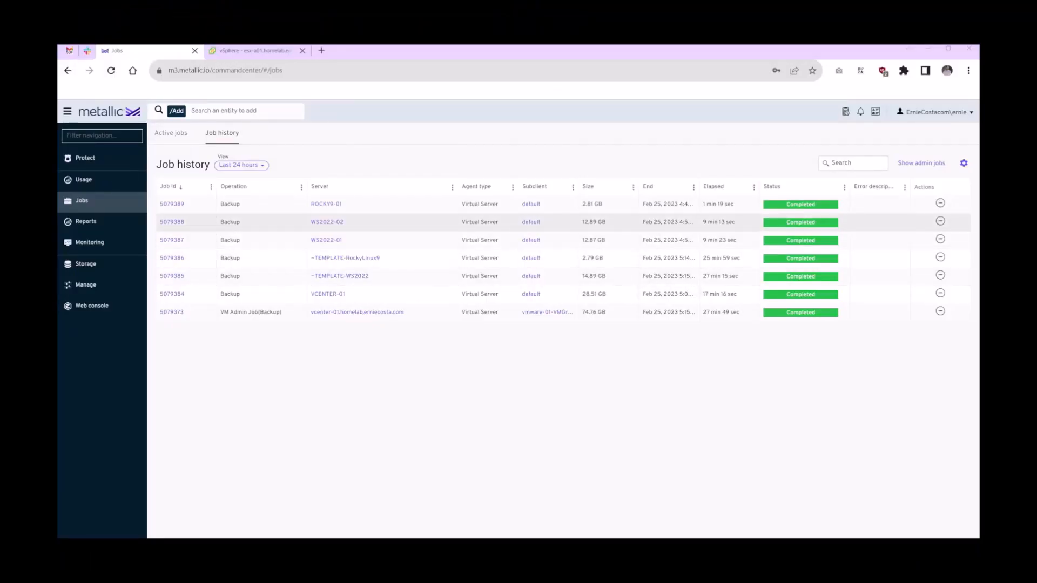
# In Metallic, examine the last 24 hours' job history, and review the hypervisors and the backup status of their virtual machines
pyautogui.moveTo(703, 330); pyautogui.dragTo(455, 207)
pyautogui.click(582, 361)
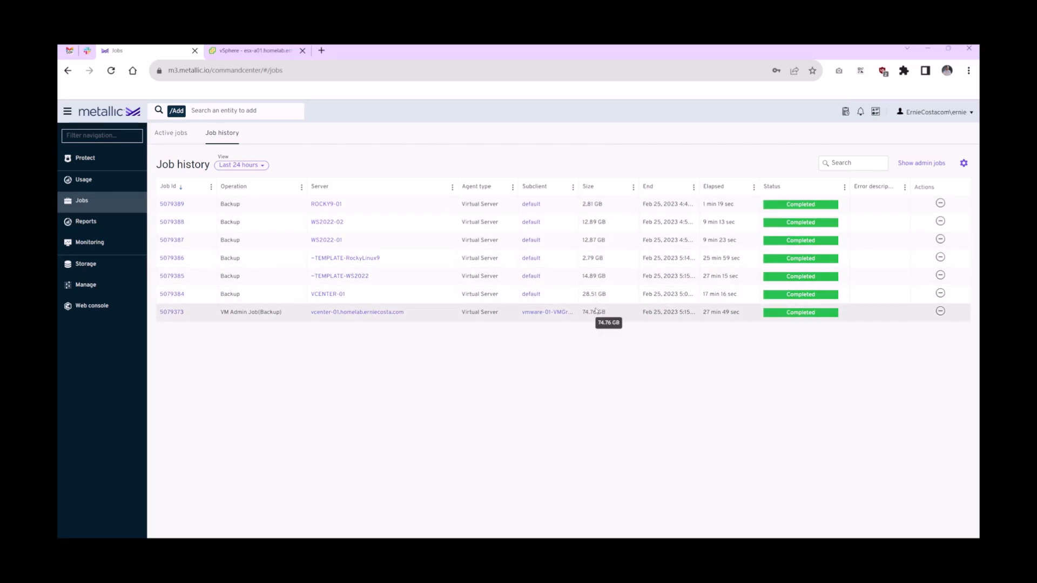
pyautogui.click(104, 158)
pyautogui.click(106, 179)
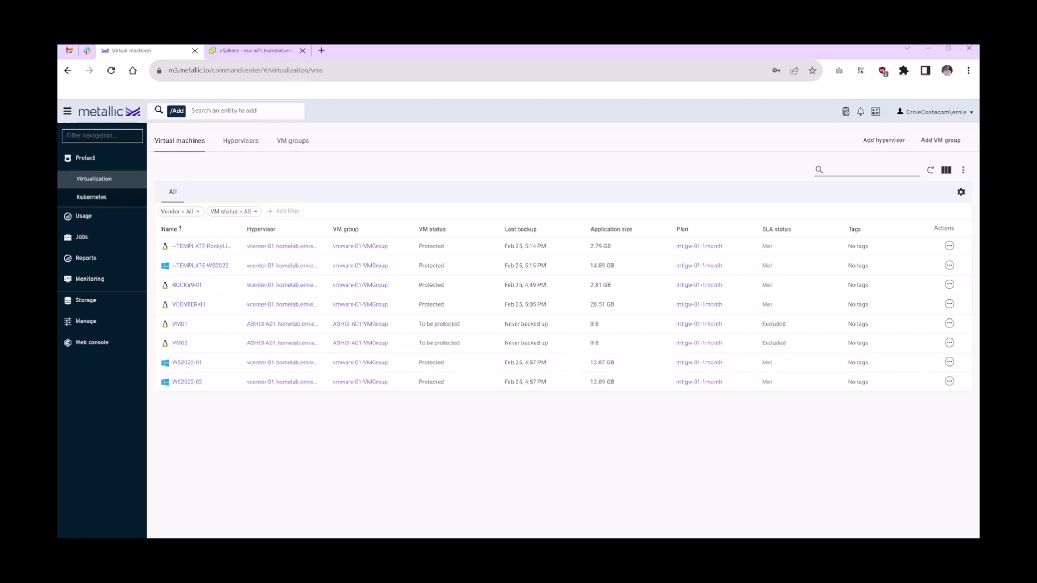
pyautogui.click(247, 147)
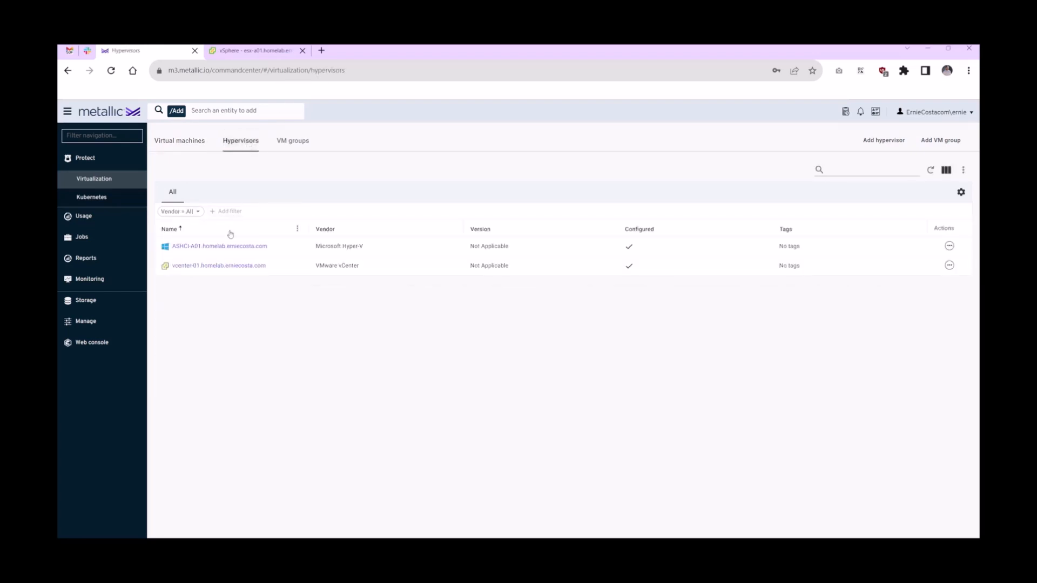
pyautogui.click(188, 147)
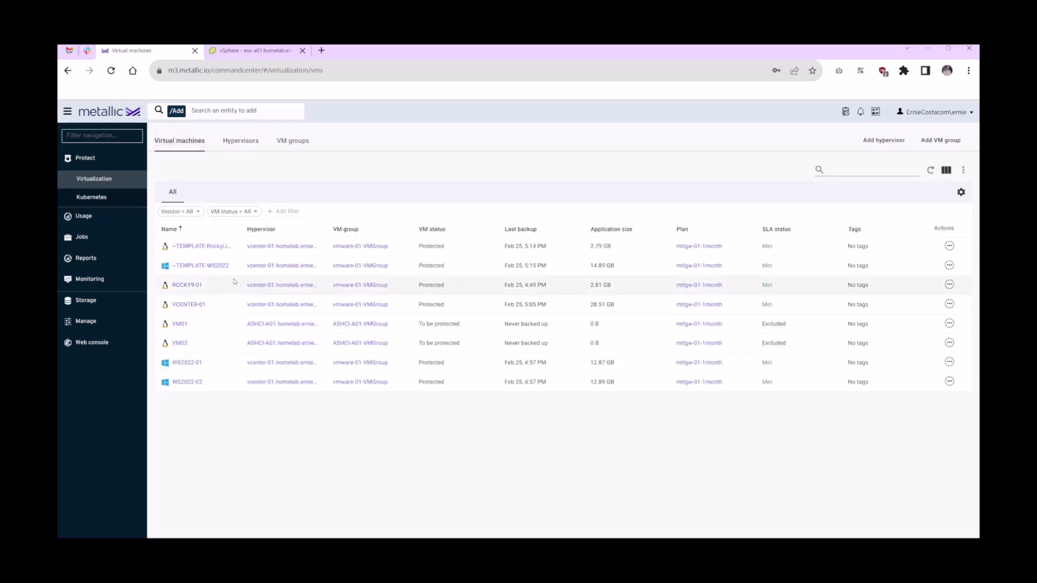
pyautogui.moveTo(248, 285); pyautogui.dragTo(305, 304)
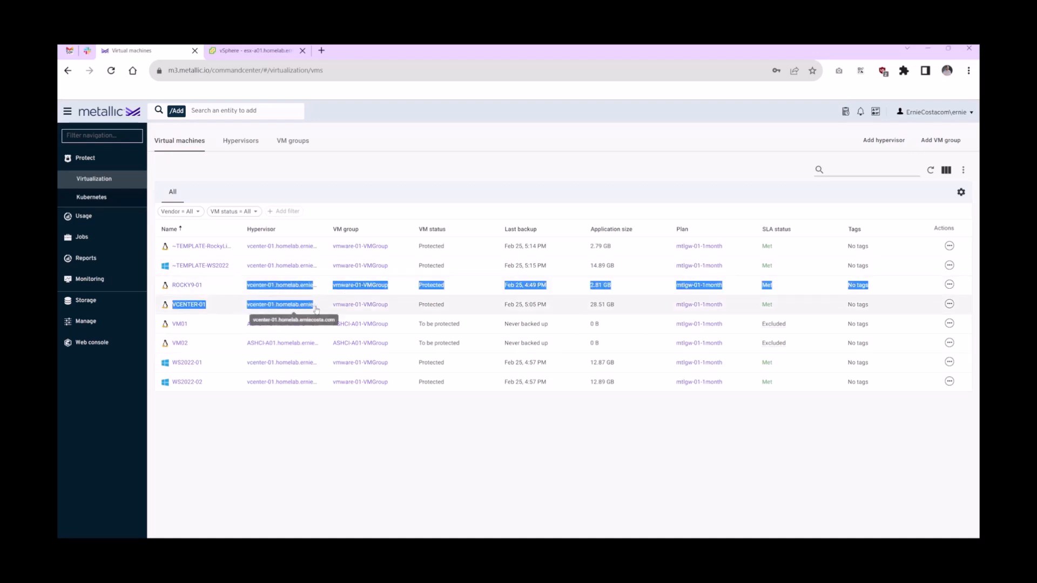
pyautogui.moveTo(246, 363); pyautogui.dragTo(352, 402)
pyautogui.click(442, 418)
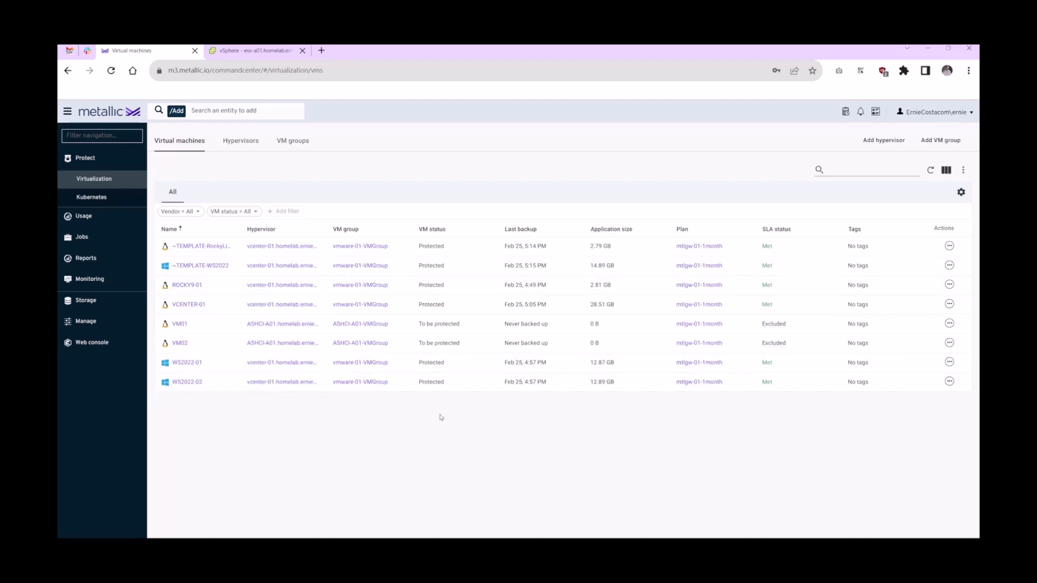
# Open the virtual machine WS2022-01 and start a full virtual machine restore from its February 25 recovery point
pyautogui.click(949, 362)
pyautogui.click(952, 364)
pyautogui.click(187, 363)
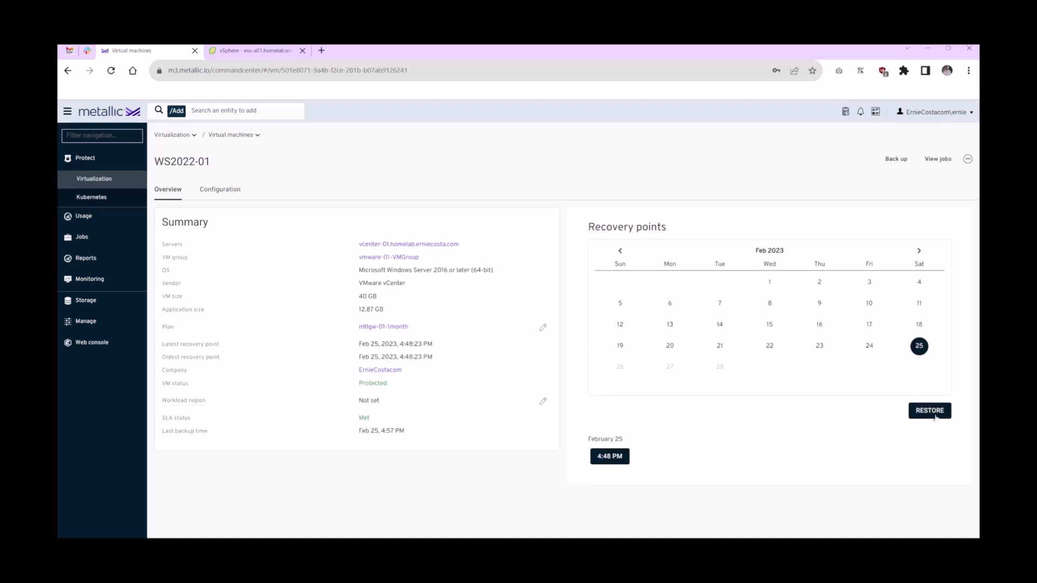
pyautogui.click(933, 414)
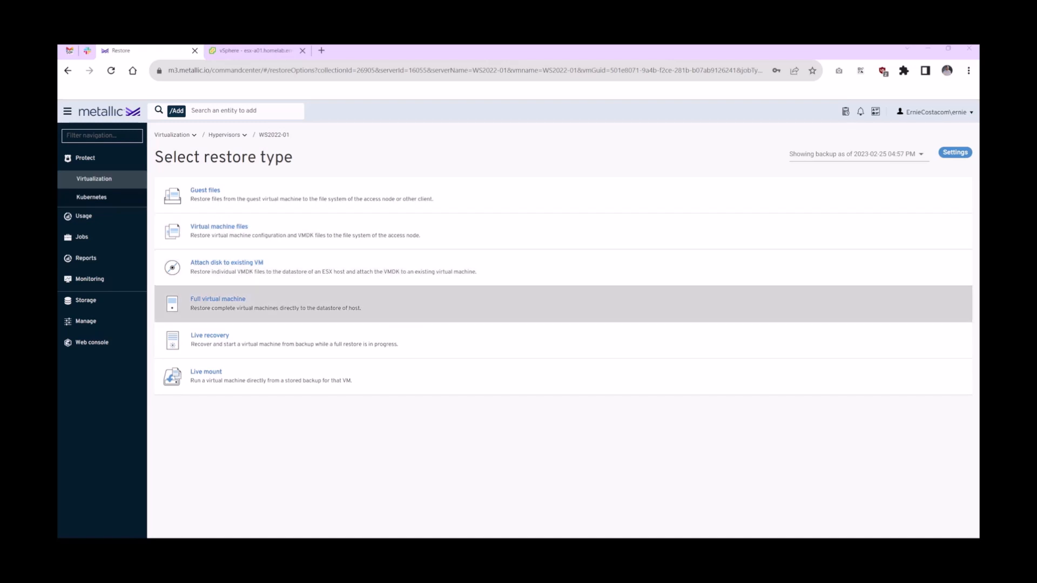
pyautogui.click(238, 301)
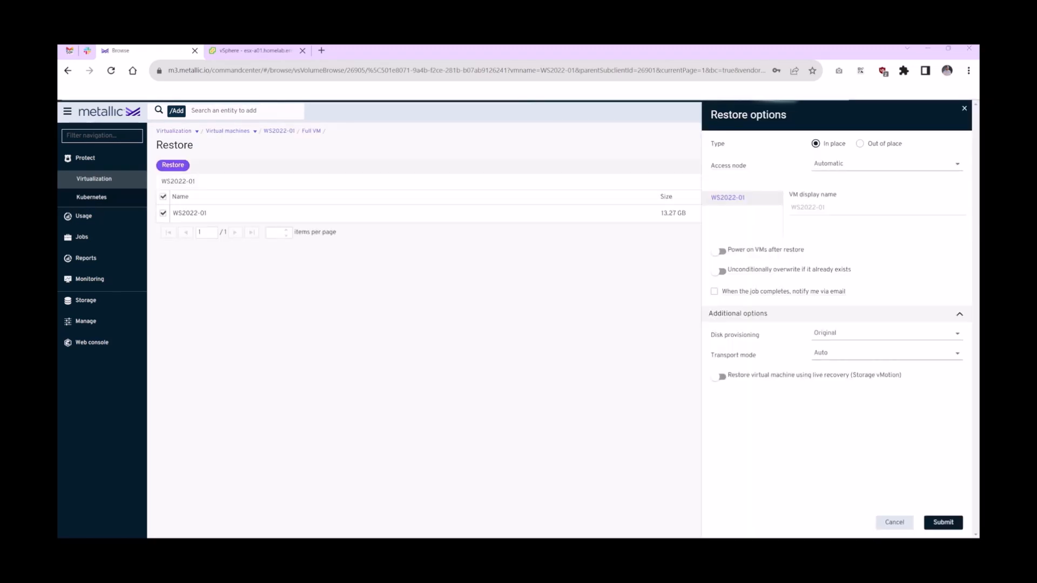
# Make the WS2022-01 restore out of place, restored as Microsoft Hyper-V, and keep disk provisioning on Auto
pyautogui.click(860, 144)
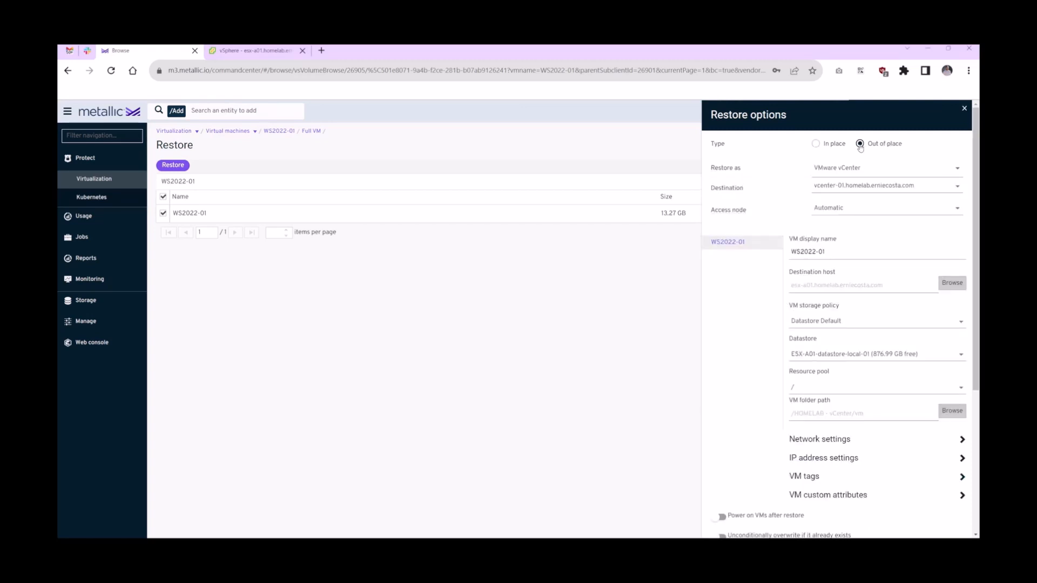
pyautogui.click(856, 171)
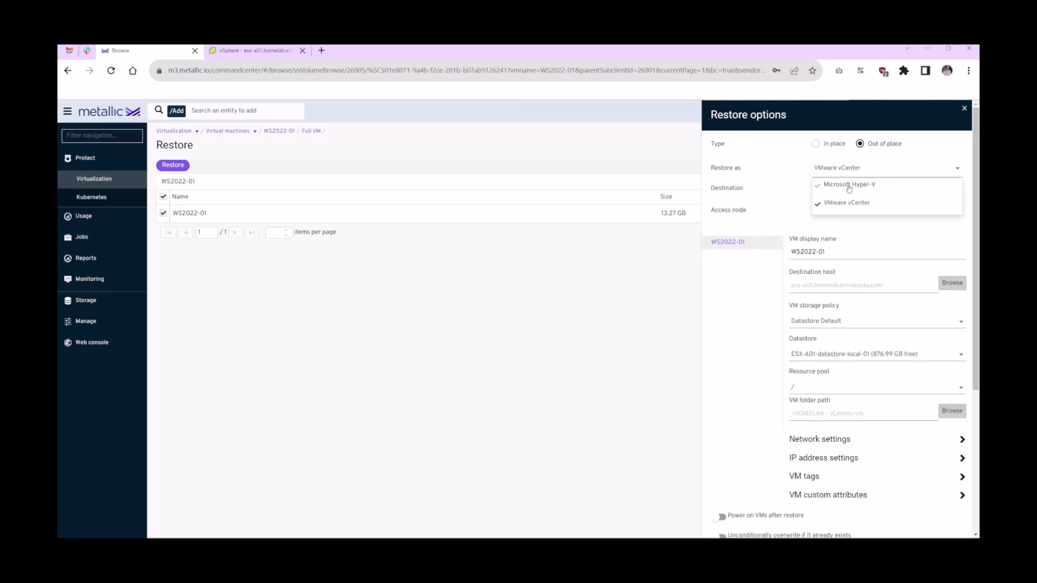
pyautogui.click(849, 183)
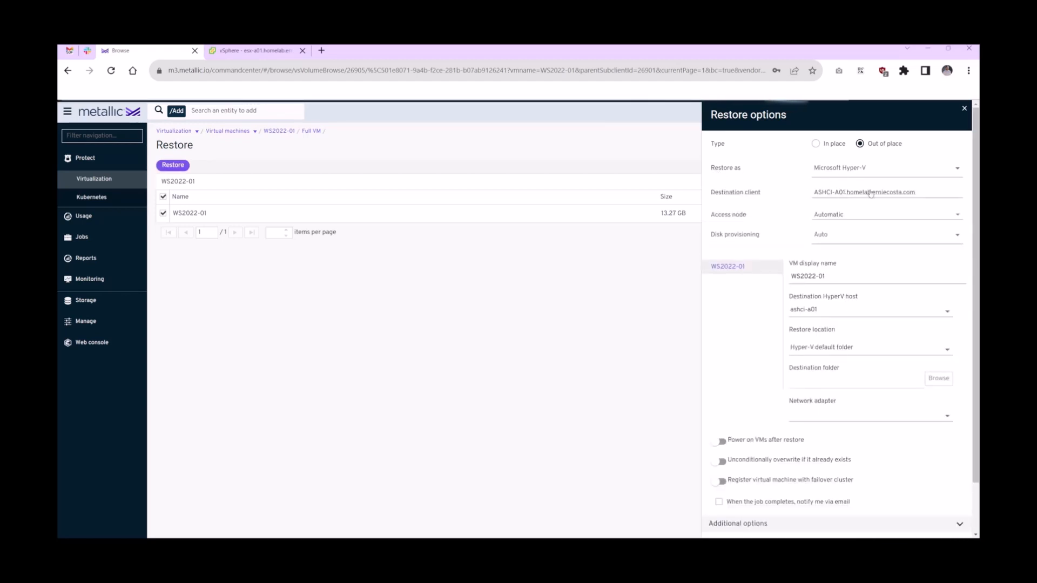
pyautogui.click(830, 238)
pyautogui.click(829, 237)
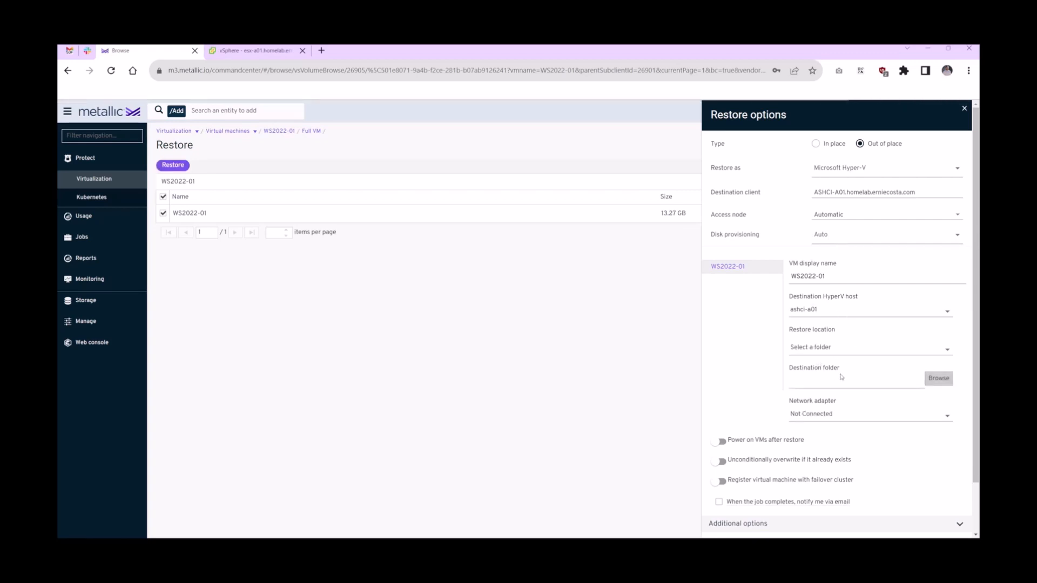
# Set the restore's destination folder to C:\ClusterStorage\VM-01\WS2022-01 and its network adapter to UPLINK
pyautogui.click(938, 378)
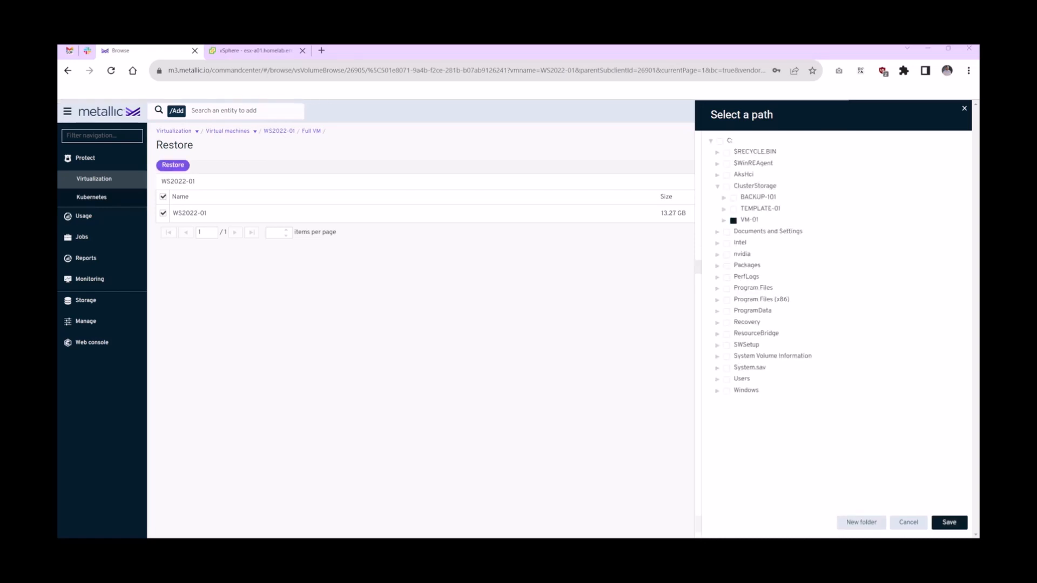
pyautogui.click(949, 522)
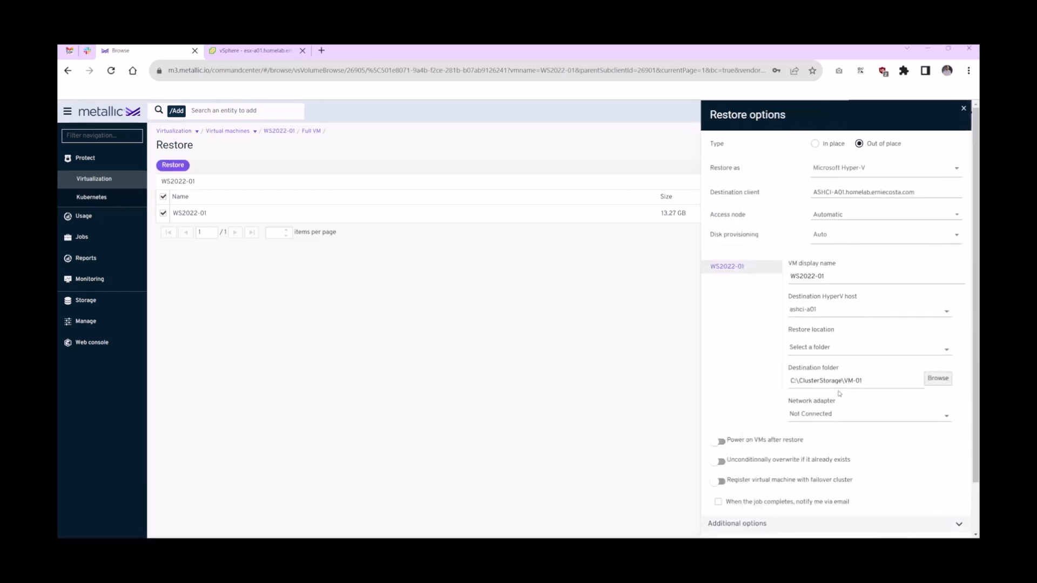
pyautogui.click(869, 381)
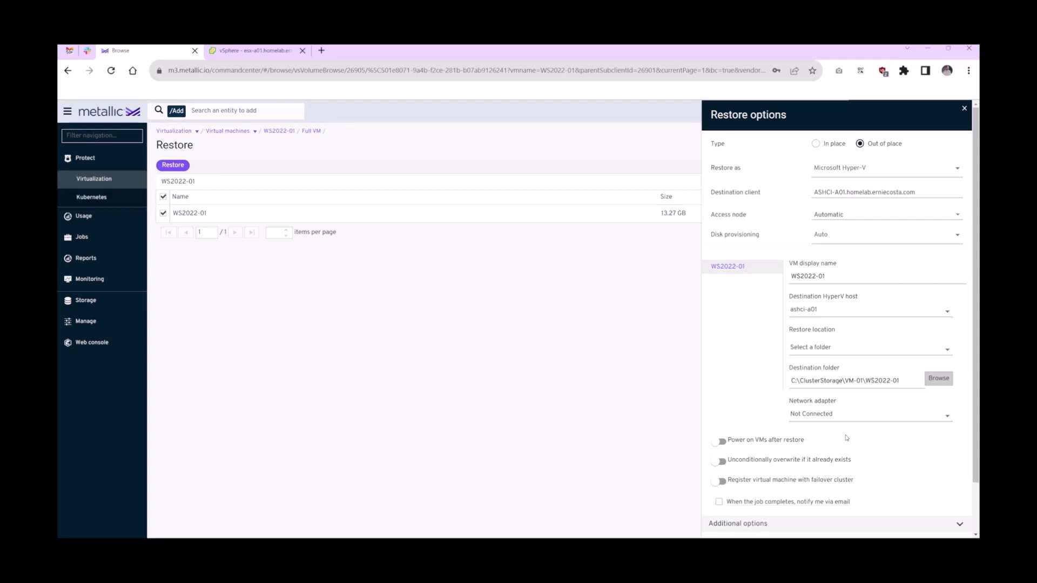
pyautogui.scroll(-1, 747, 400)
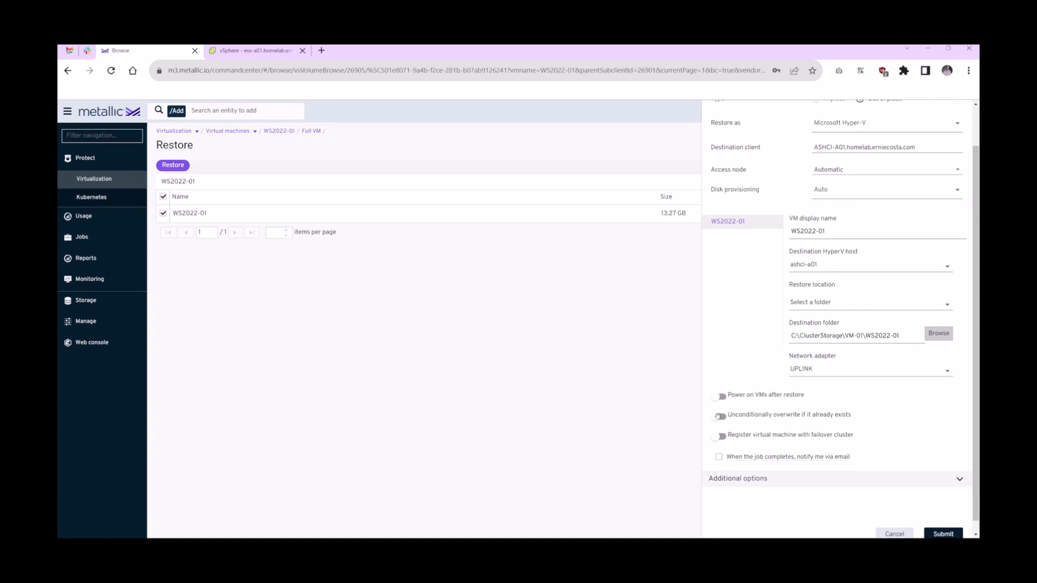
# Turn on registering the virtual machine with the failover cluster, and submit the WS2022-01 restore job
pyautogui.click(721, 436)
pyautogui.scroll(-1, 854, 422)
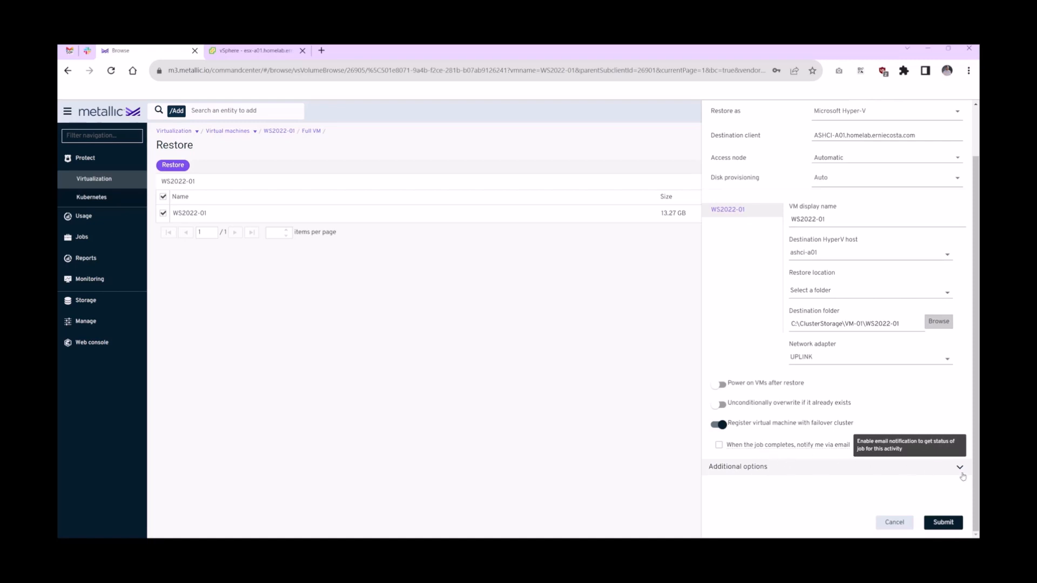
pyautogui.click(869, 467)
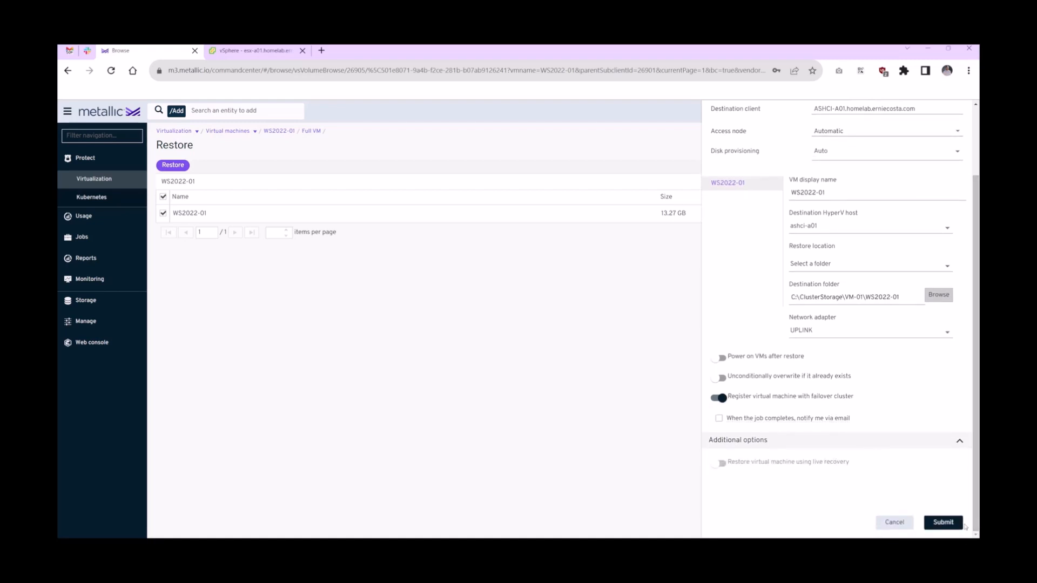
pyautogui.click(945, 523)
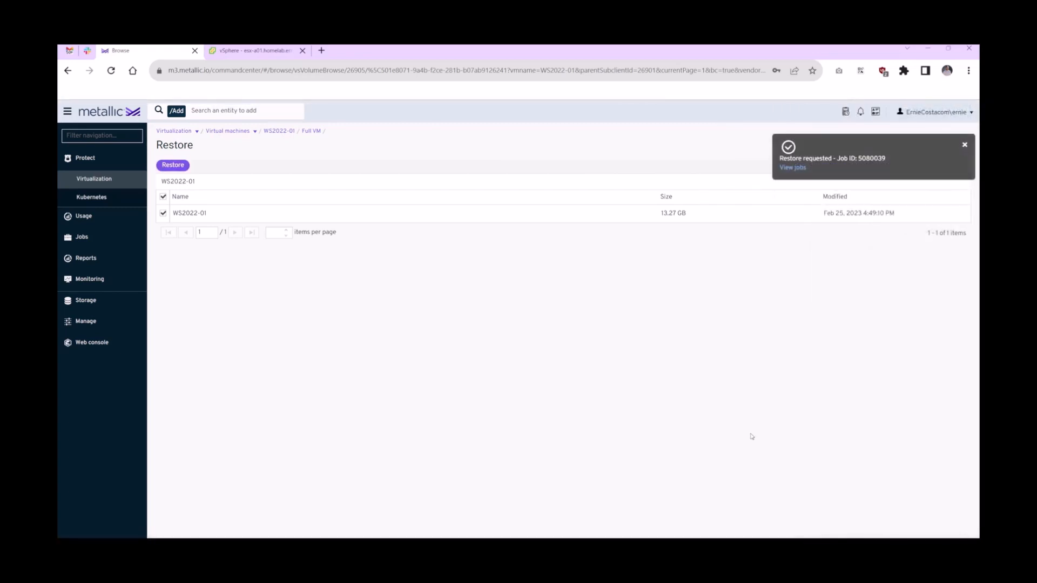
pyautogui.click(792, 168)
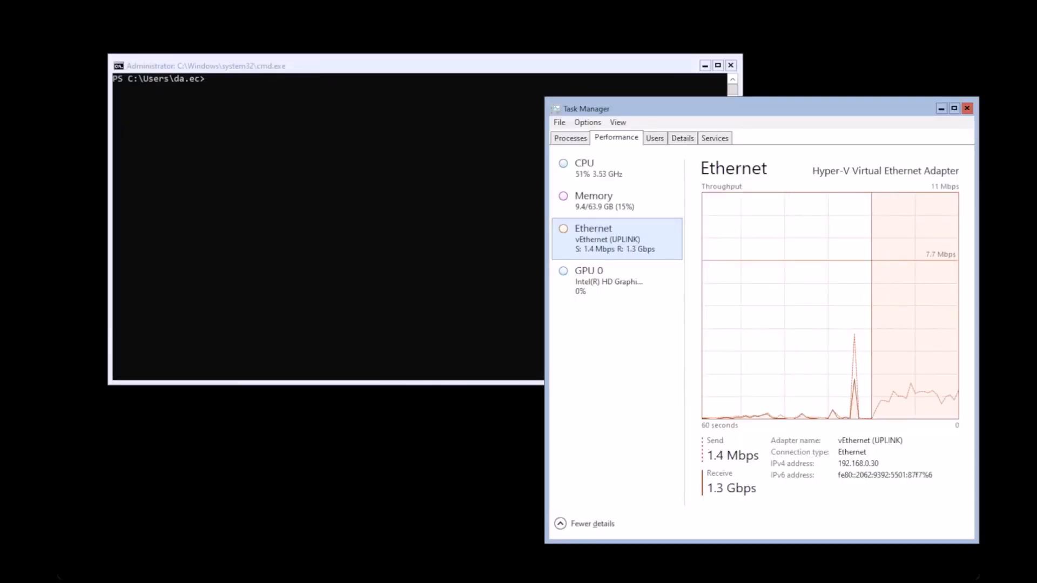
# In the host's PowerShell session, change to C:\ClusterStorage\VM-01 and list its contents, marking the WS2022-01 folder
pyautogui.click(335, 236)
pyautogui.write('chdir C:\\clusters')
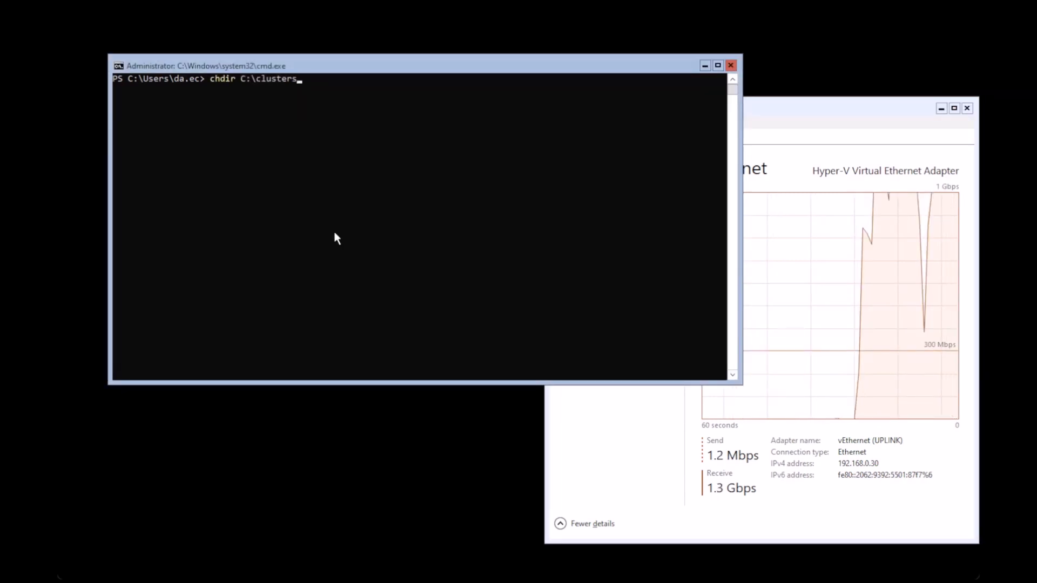
pyautogui.press('Tab')
pyautogui.write('vm-')
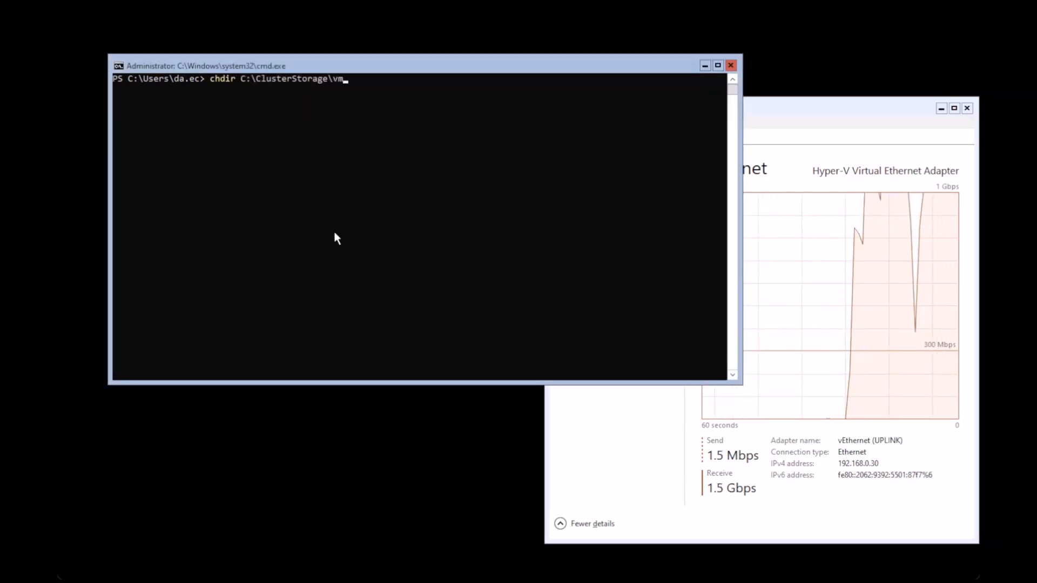
pyautogui.press('Tab')
pyautogui.press('Return')
pyautogui.write('ls')
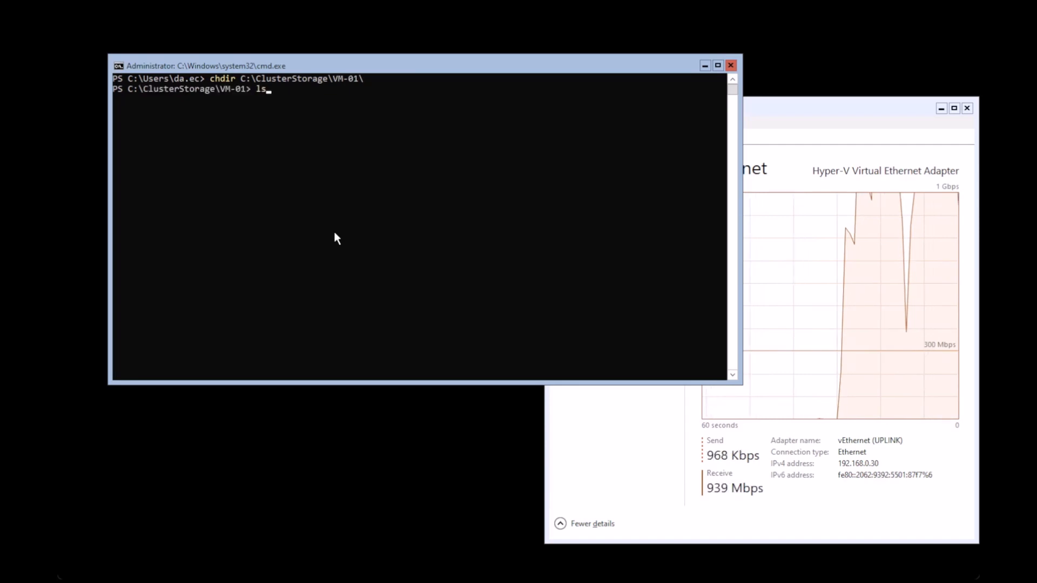
pyautogui.press('Return')
pyautogui.moveTo(351, 194); pyautogui.dragTo(470, 208)
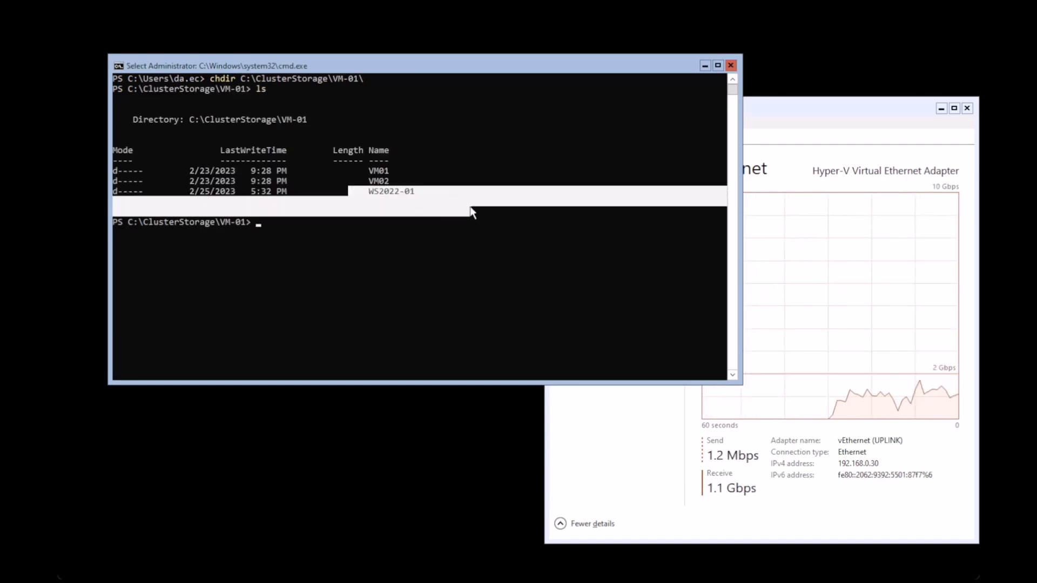
# Enter the WS2022-01 folder and list its contents
pyautogui.rightClick(471, 207)
pyautogui.write('cd ws')
pyautogui.press('Tab')
pyautogui.press('Return')
pyautogui.write('ls')
pyautogui.press('Return')
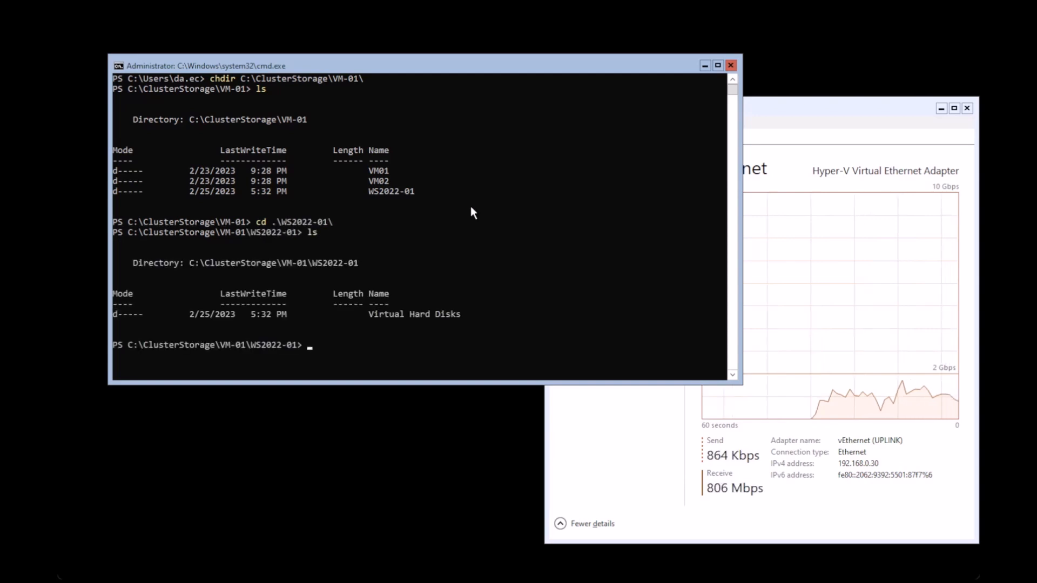
# Enter the Virtual Hard Disks subfolder and list the restored disk files
pyautogui.write('cd v')
pyautogui.press('Tab')
pyautogui.press('Return')
pyautogui.write('ls')
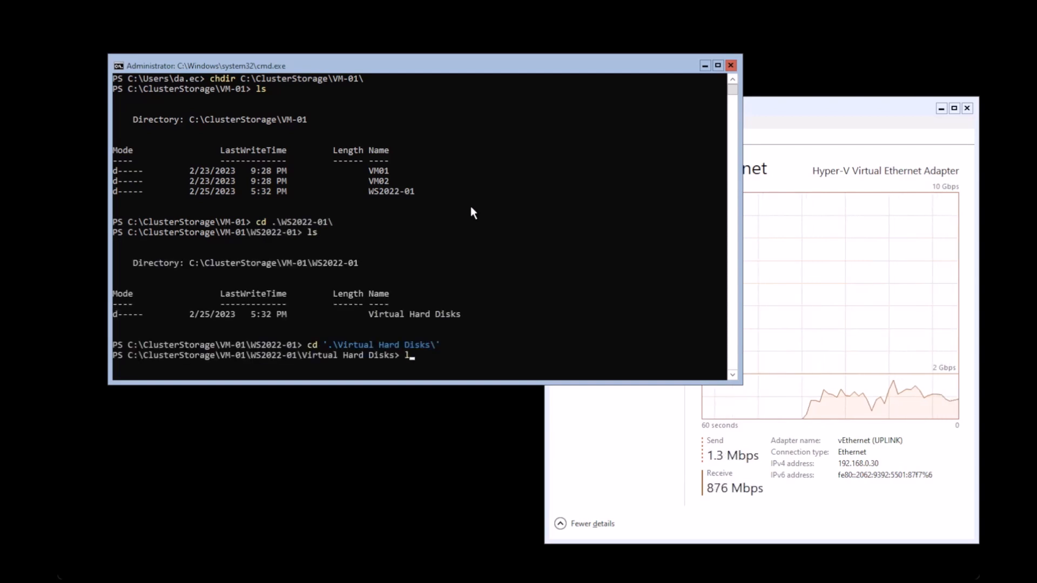
pyautogui.press('Return')
pyautogui.scroll(-2, 464, 213)
pyautogui.moveTo(298, 274); pyautogui.dragTo(532, 293)
# Repeatedly list the Virtual Hard Disks folder to track the size of WS2022-01.vhdx, and check the network throughput in Task Manager
pyautogui.write('ls')
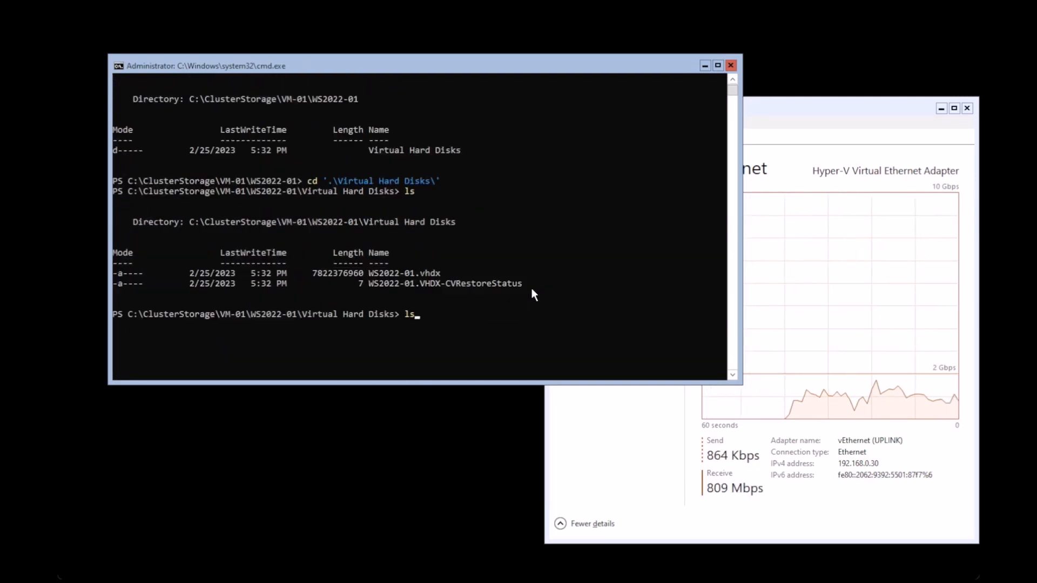
pyautogui.press('Return')
pyautogui.write('ls')
pyautogui.press('Return')
pyautogui.write('ls')
pyautogui.press('Return')
pyautogui.click(701, 398)
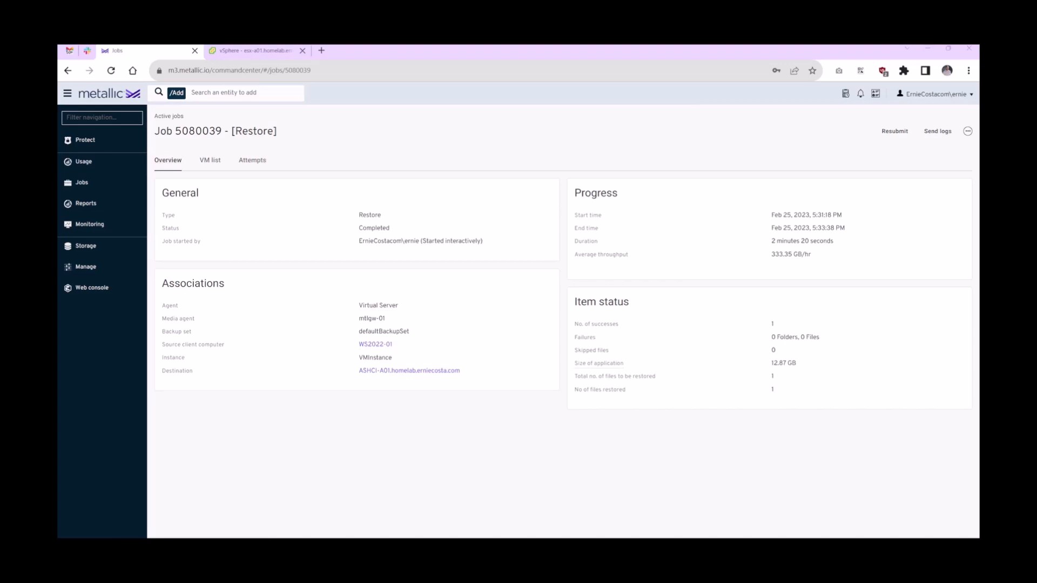
# In Metallic, review the restore job's progress details and its VM list, ending on the job overview
pyautogui.moveTo(771, 215); pyautogui.dragTo(857, 255)
pyautogui.click(862, 261)
pyautogui.click(210, 160)
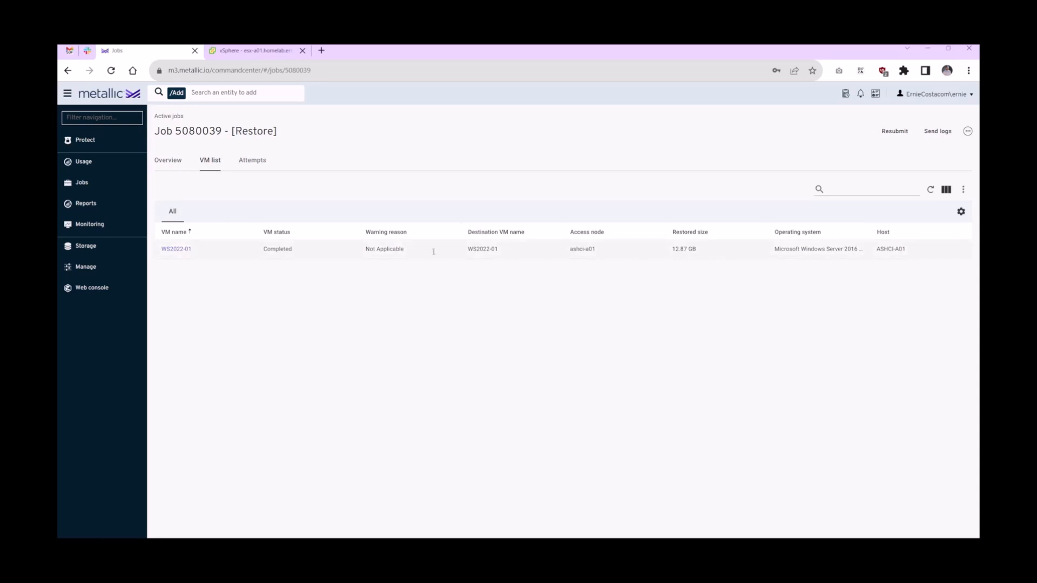
pyautogui.click(163, 160)
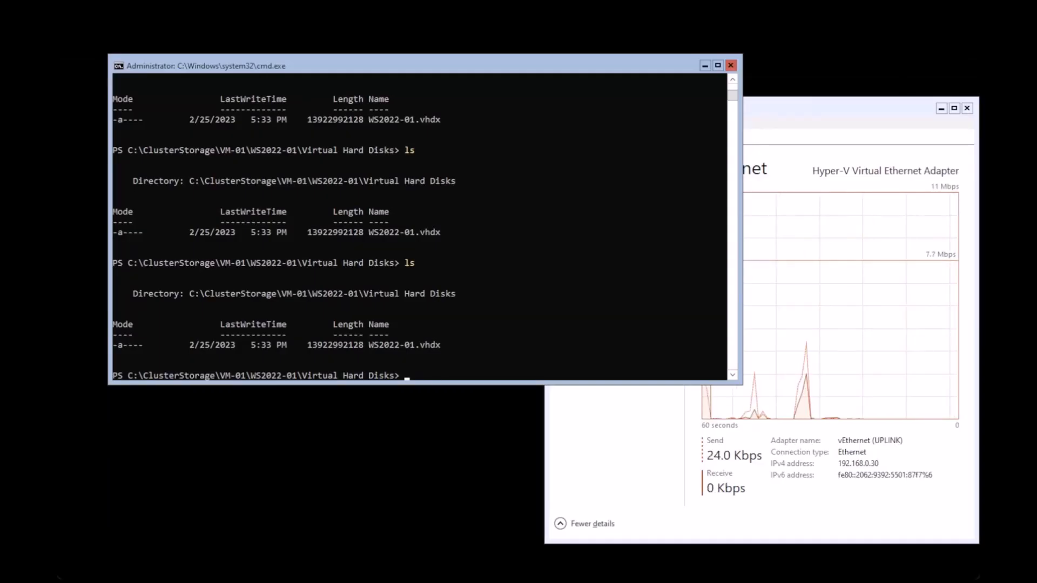
# Switch back to the host's PowerShell session and list the virtual machines with get-vm, marking the WS2022-01 entry
pyautogui.click(540, 130)
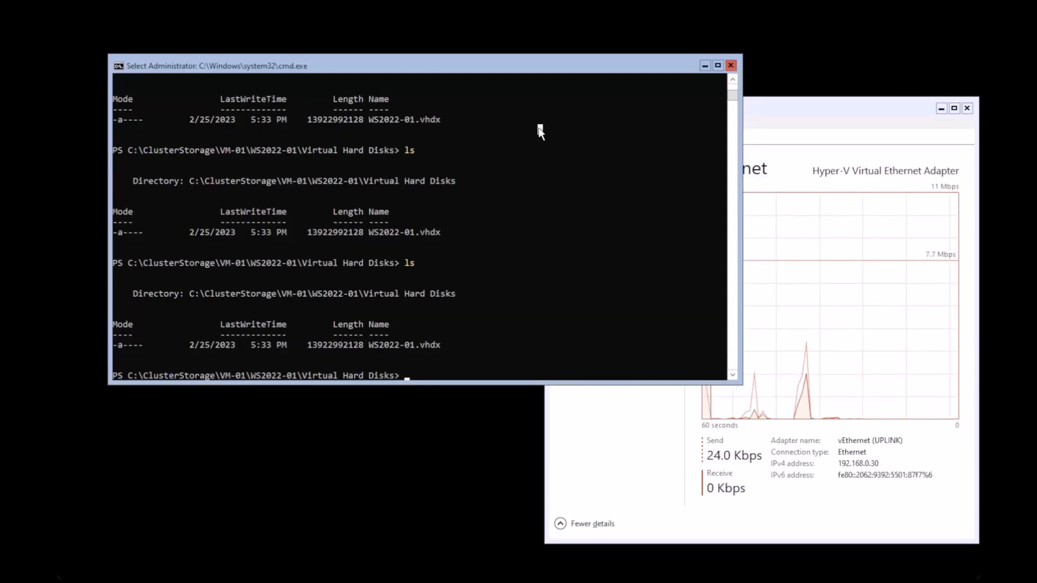
pyautogui.write('get-vm')
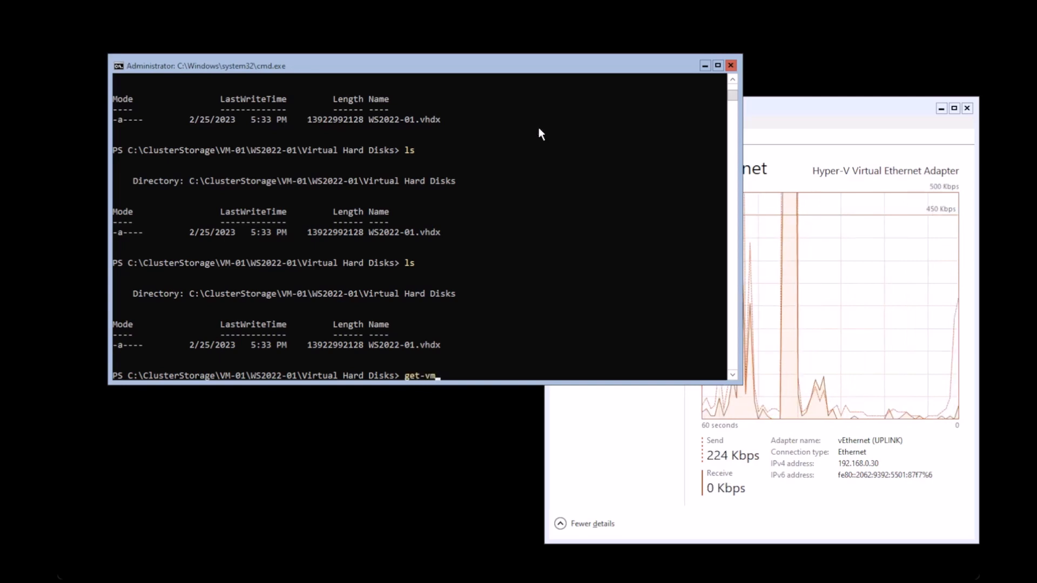
pyautogui.press('Return')
pyautogui.moveTo(206, 345); pyautogui.dragTo(112, 346)
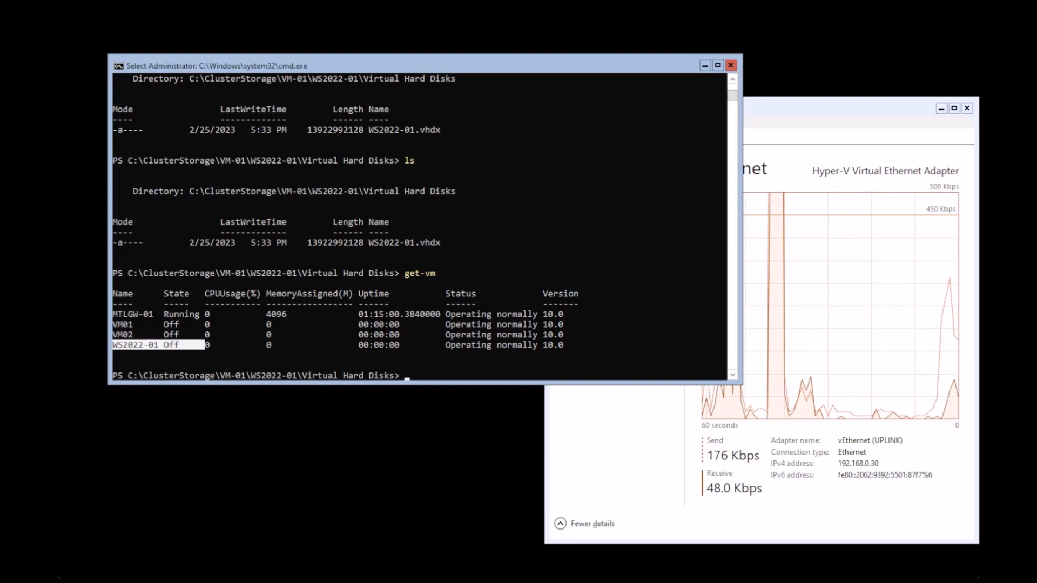
pyautogui.click(479, 98)
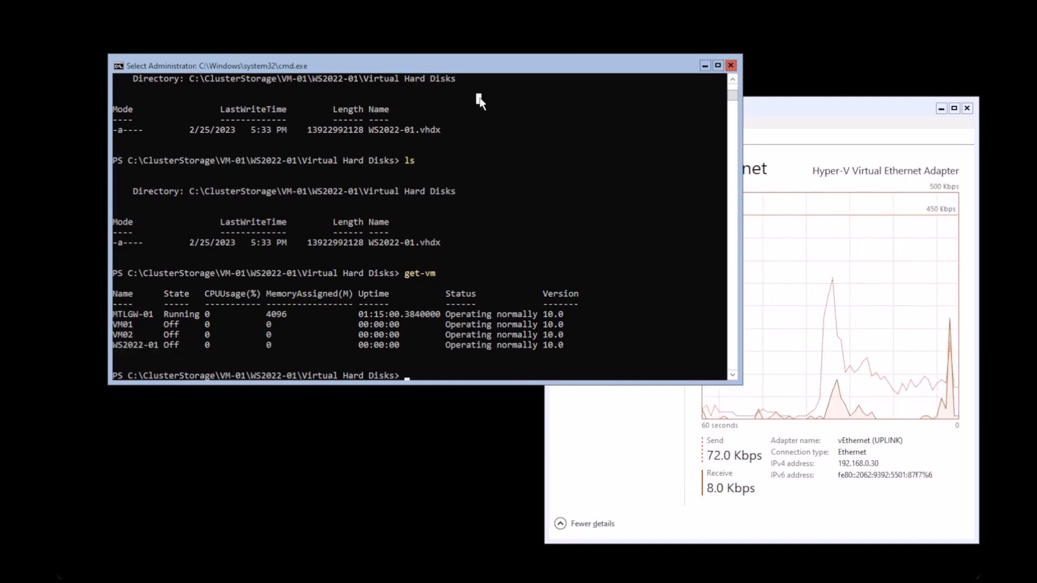
pyautogui.press('Escape')
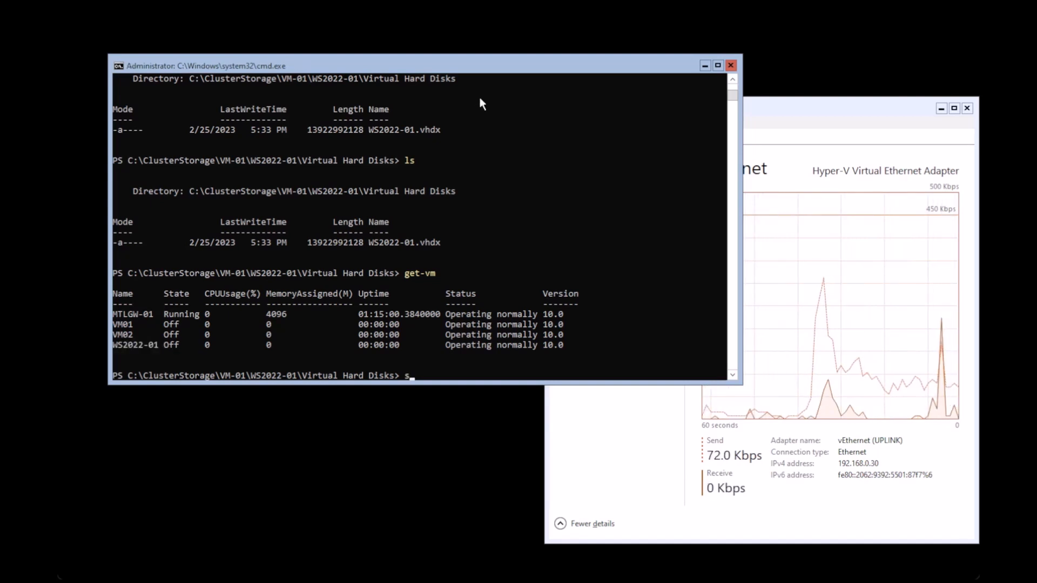
pyautogui.write('start-vm')
pyautogui.press('Tab')
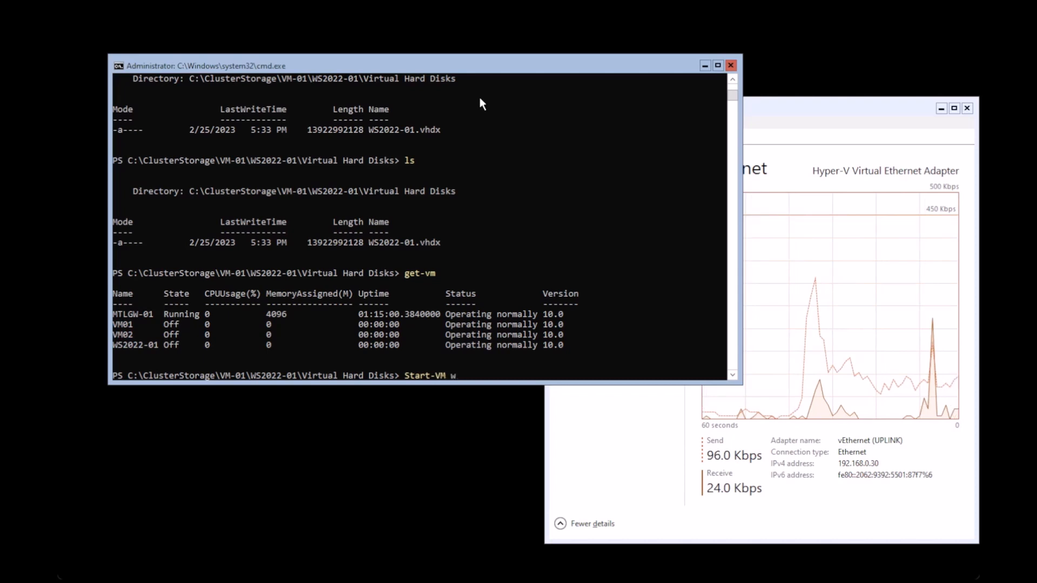
pyautogui.write('w')
pyautogui.press('Tab')
pyautogui.press('Escape')
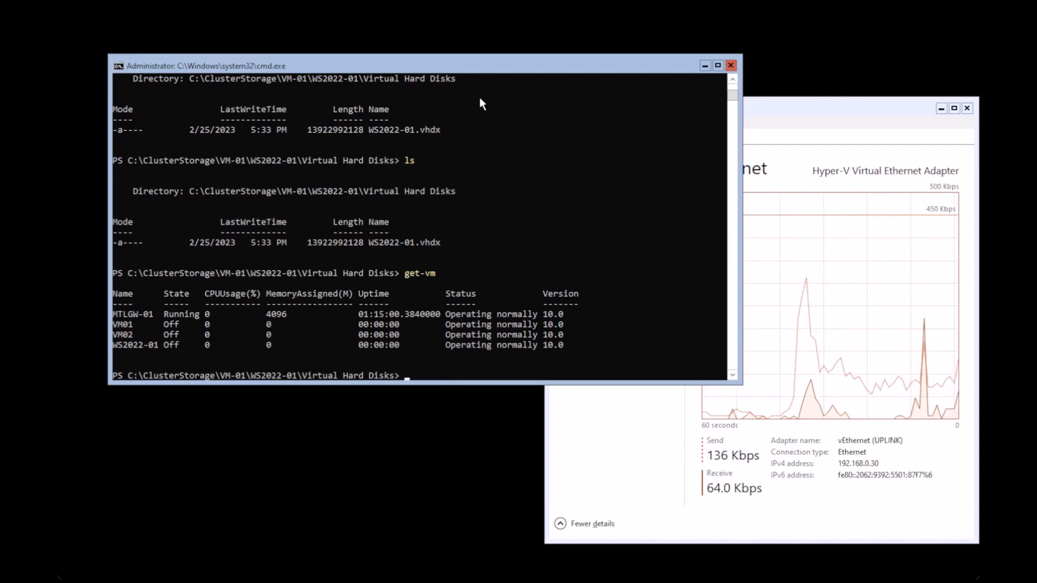
pyautogui.write('start-vm')
pyautogui.press('Tab')
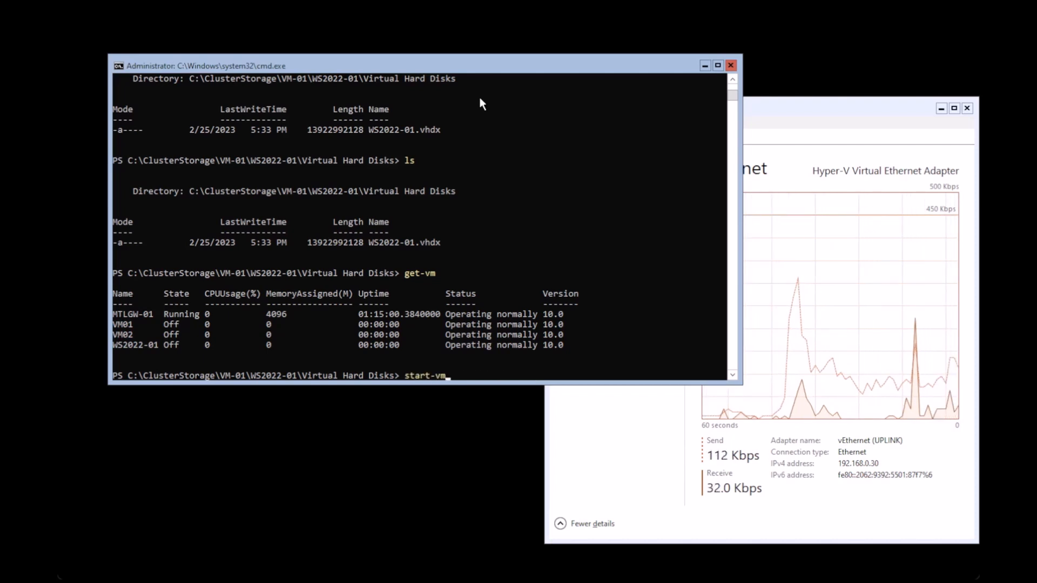
pyautogui.write('-n')
pyautogui.press('Tab')
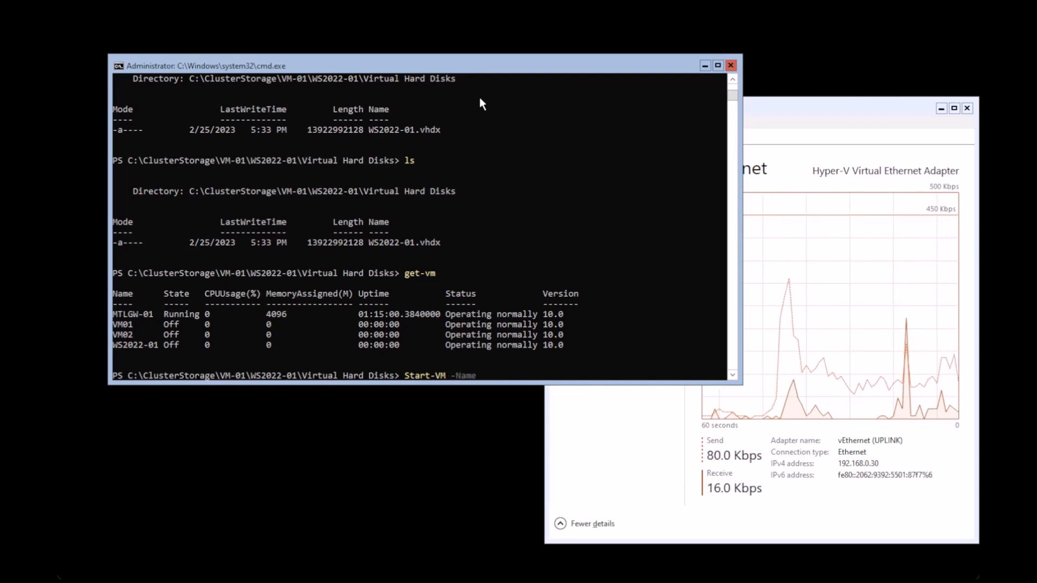
pyautogui.write('.\\w')
pyautogui.press('Tab')
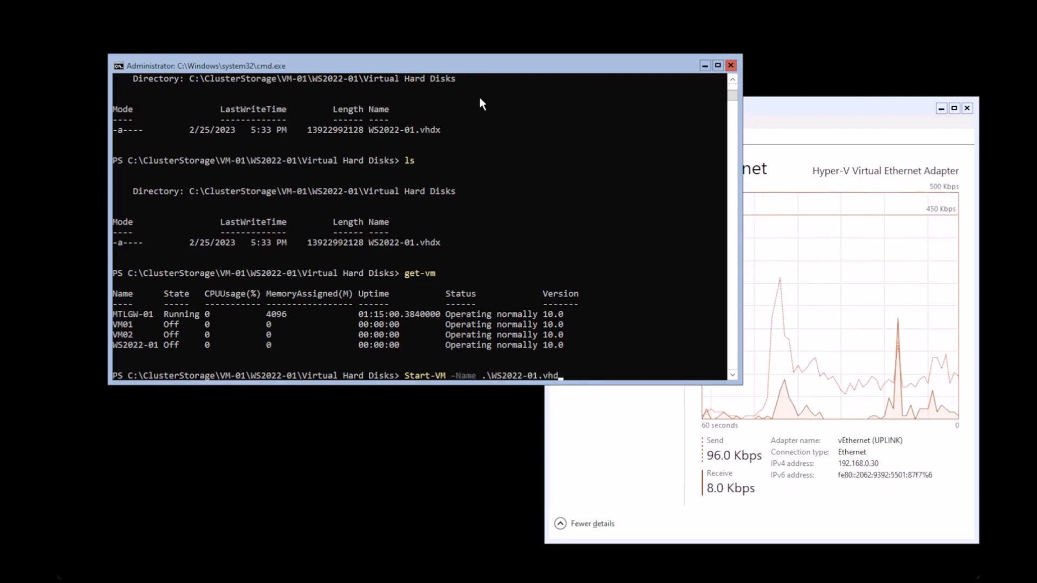
pyautogui.press('BackSpace')
pyautogui.press('BackSpace')
pyautogui.press('BackSpace')
pyautogui.press('BackSpace')
pyautogui.press('BackSpace')
pyautogui.press('BackSpace')
pyautogui.press('BackSpace')
pyautogui.press('BackSpace')
pyautogui.press('BackSpace')
pyautogui.press('BackSpace')
pyautogui.press('BackSpace')
pyautogui.press('BackSpace')
pyautogui.press('BackSpace')
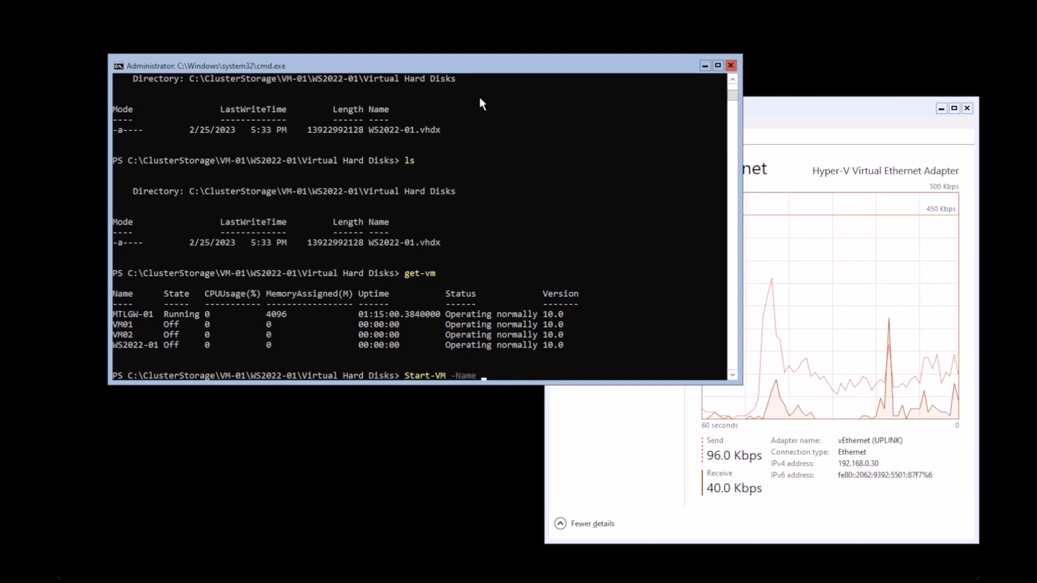
pyautogui.press('Escape')
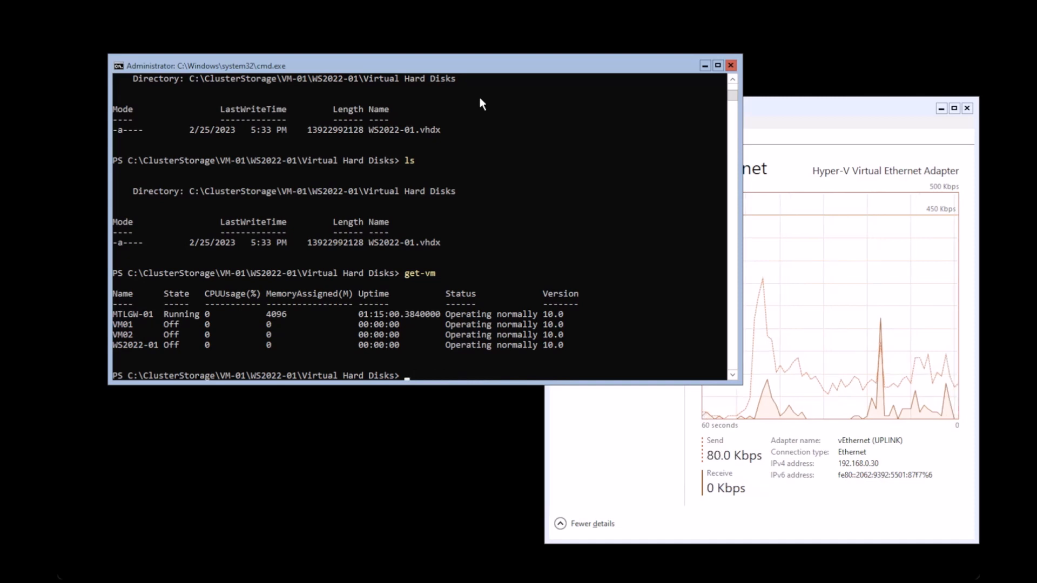
# Run Start-VM -Name WS2022-01 to start the restored virtual machine, and list the virtual machines again with get-vm
pyautogui.write('Start-VM -Name ')
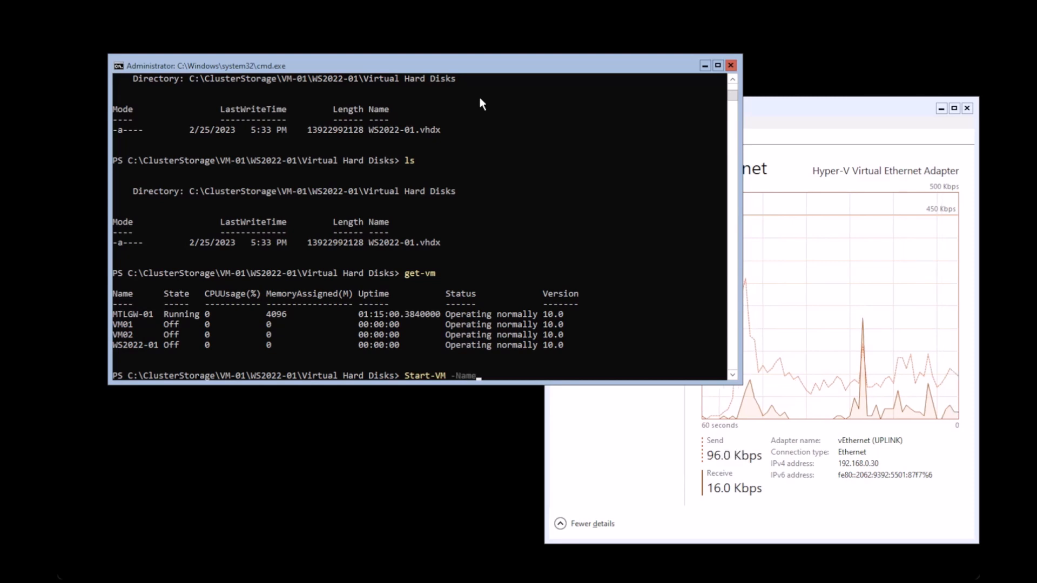
pyautogui.write('WS2022-01')
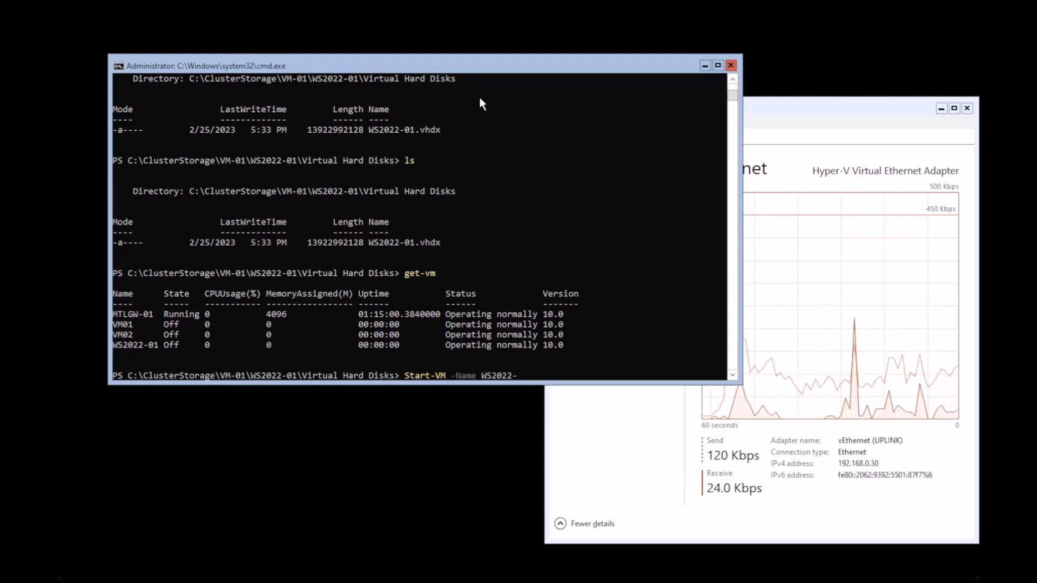
pyautogui.press('Return')
pyautogui.write('get-vm')
pyautogui.press('Return')
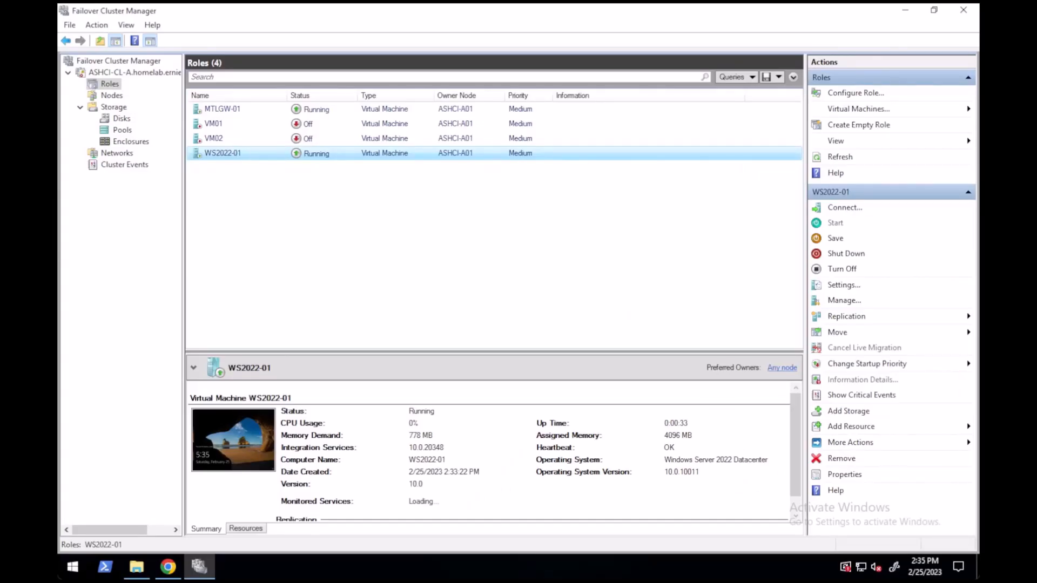
# From Failover Cluster Manager, connect to the WS2022-01 console and sign in as Administrator with the account password
pyautogui.click(241, 440)
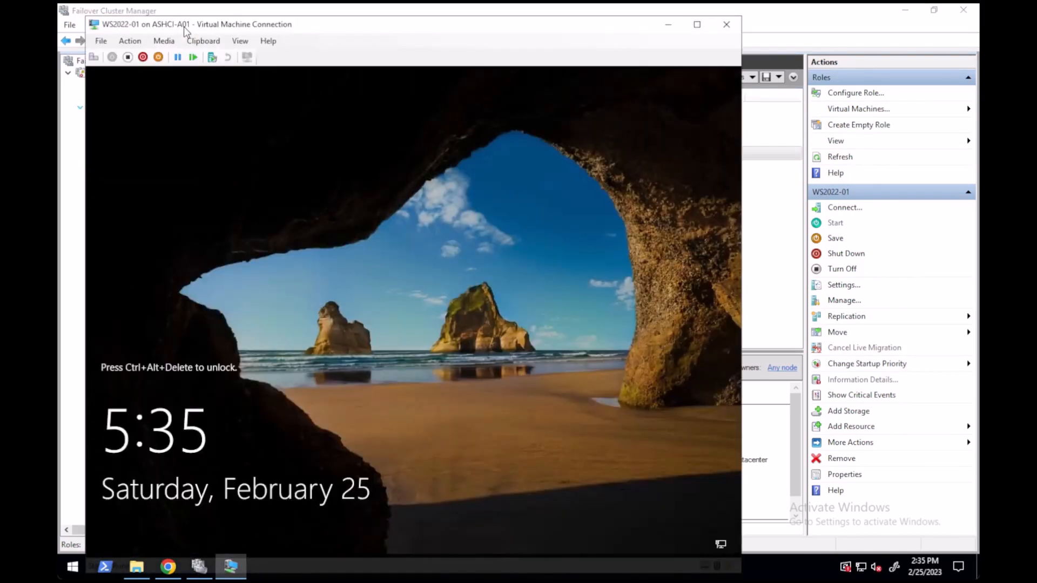
pyautogui.moveTo(184, 30); pyautogui.dragTo(261, 26)
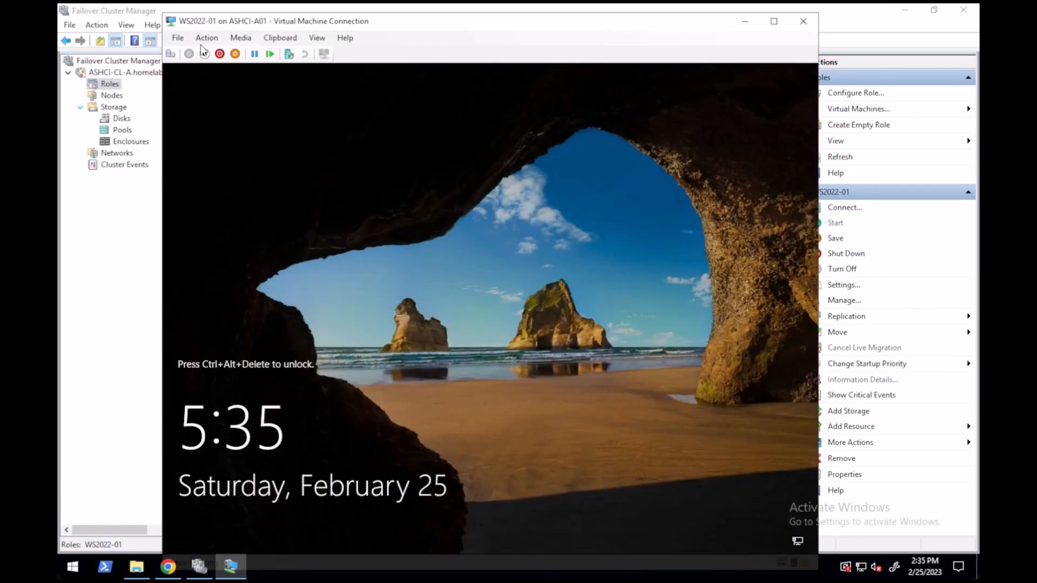
pyautogui.click(171, 54)
pyautogui.write('•••••••••••••')
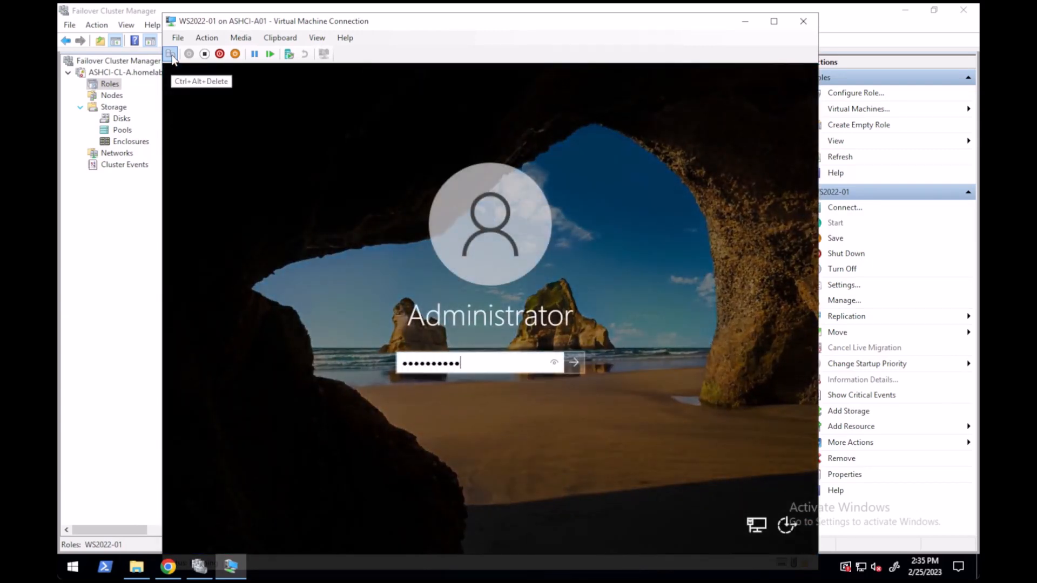
pyautogui.press('Return')
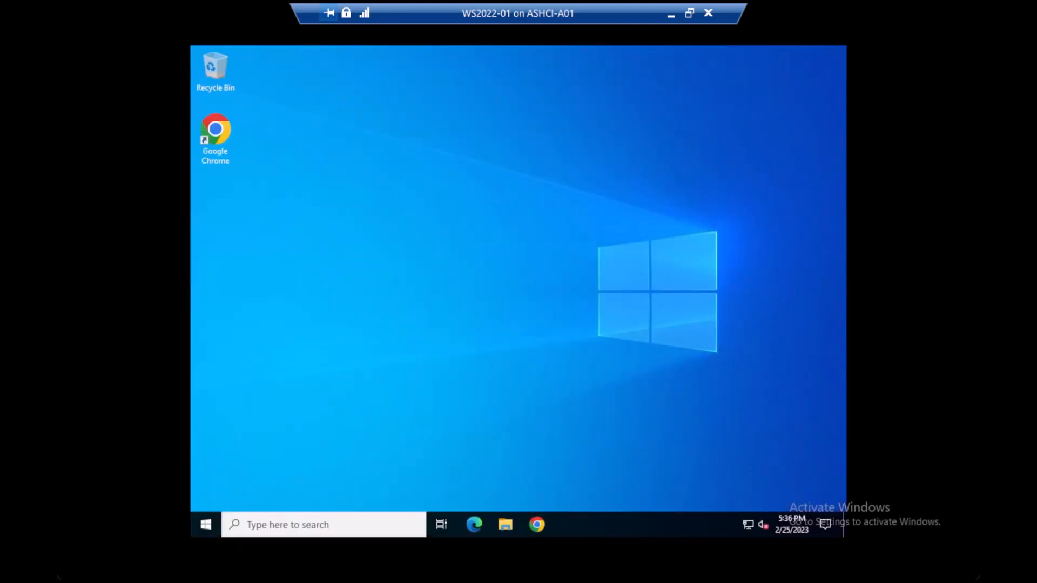
# Inside WS2022-01, open Control Panel with large icons and select VMware Tools in Programs and Features
pyautogui.click(208, 527)
pyautogui.click(549, 238)
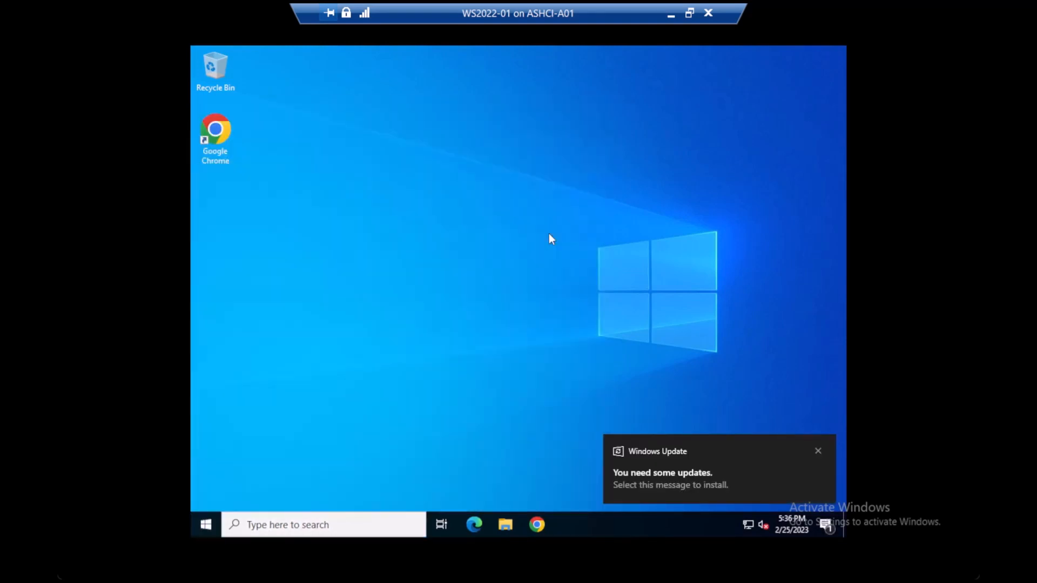
pyautogui.click(707, 160)
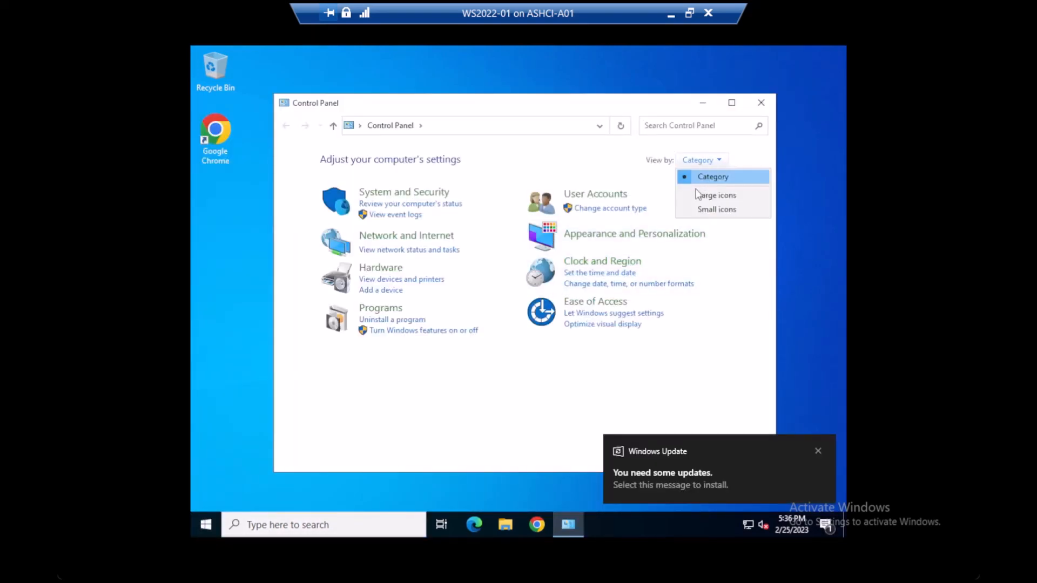
pyautogui.click(712, 195)
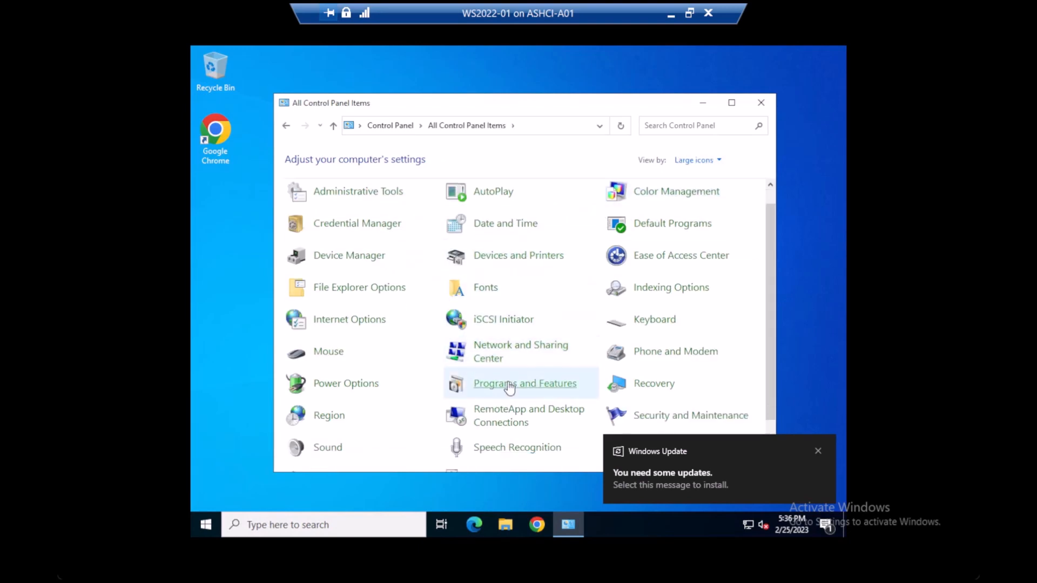
pyautogui.click(510, 385)
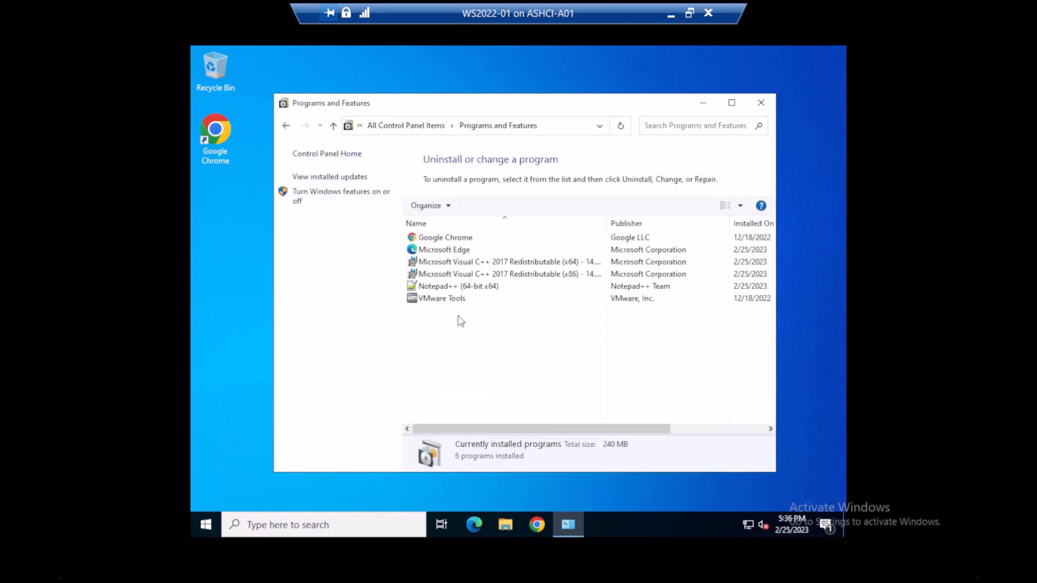
pyautogui.click(452, 299)
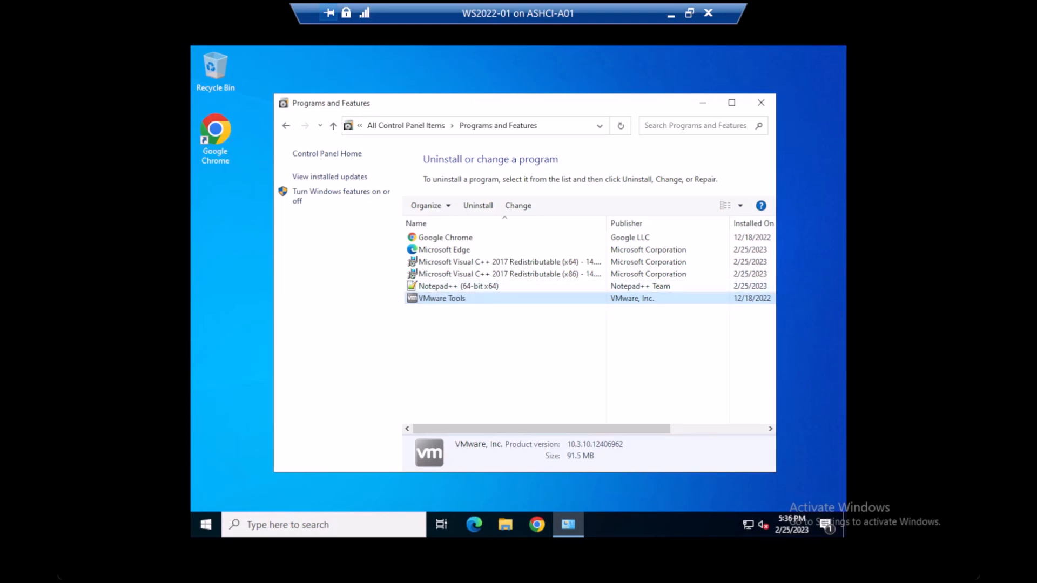
# In WS2022-01, open Device Manager and expand Disk drives and Storage controllers to inspect the virtual hardware
pyautogui.rightClick(203, 526)
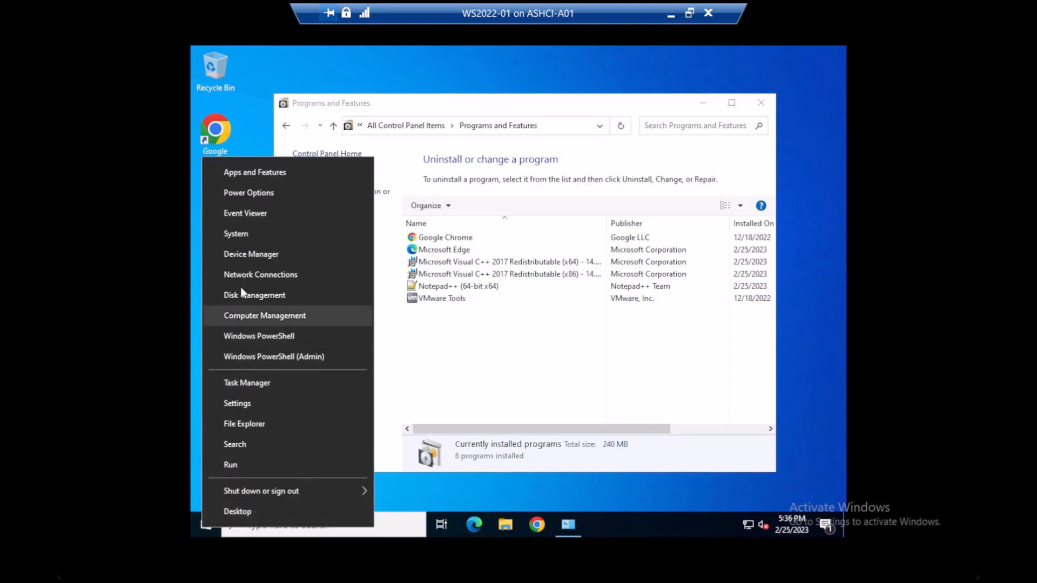
pyautogui.click(242, 254)
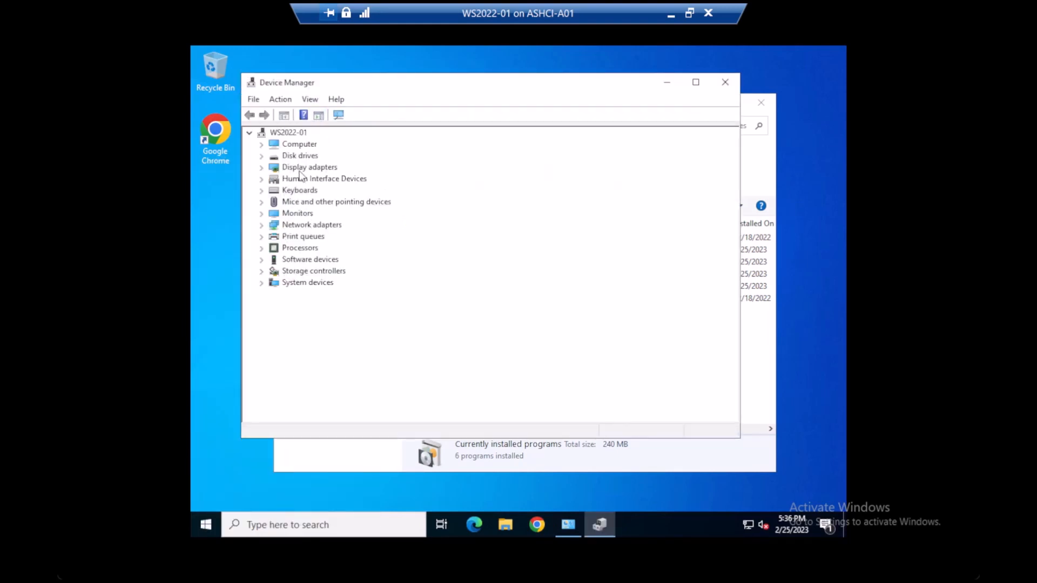
pyautogui.doubleClick(301, 157)
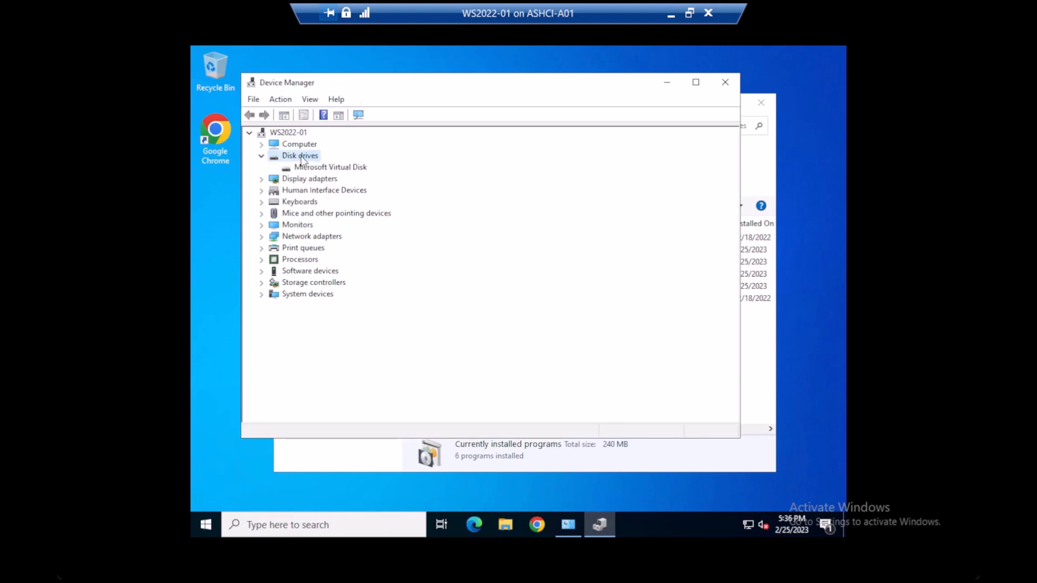
pyautogui.doubleClick(307, 283)
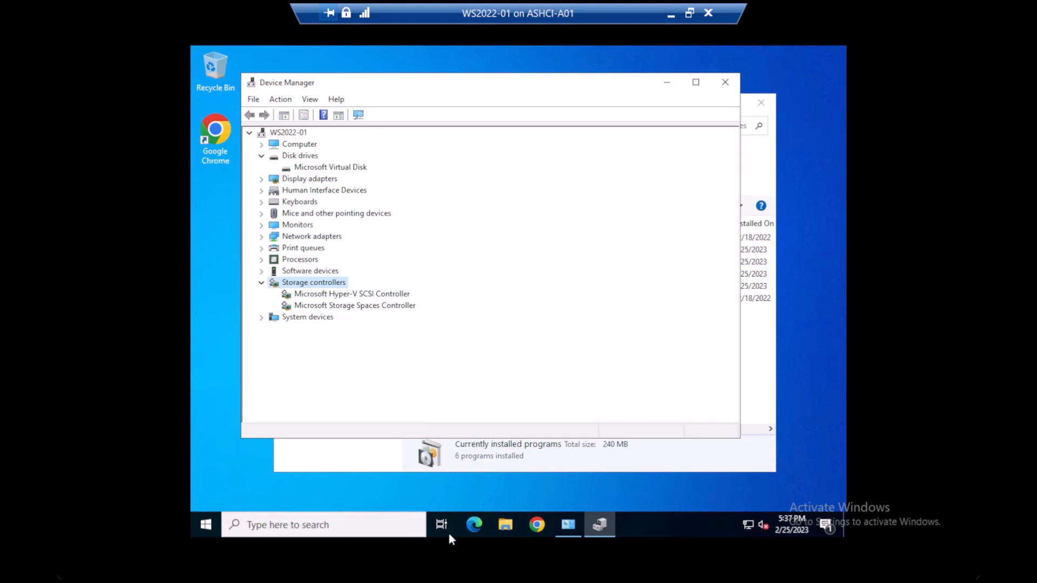
# Open Windows Update in the Update & Security settings and mark the pending VMware, Inc. - System - 9.8.18.0 update
pyautogui.click(206, 523)
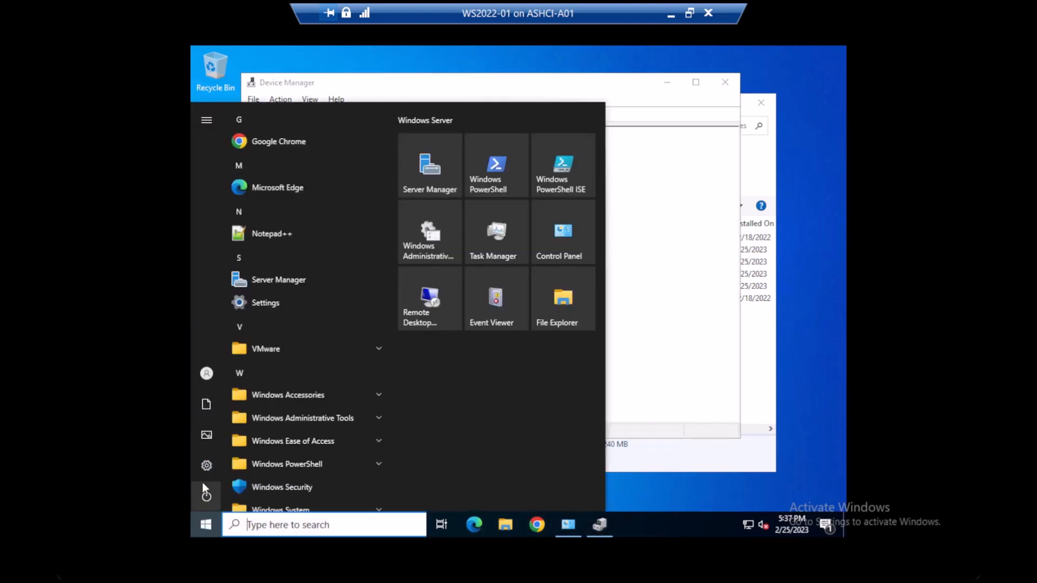
pyautogui.click(206, 466)
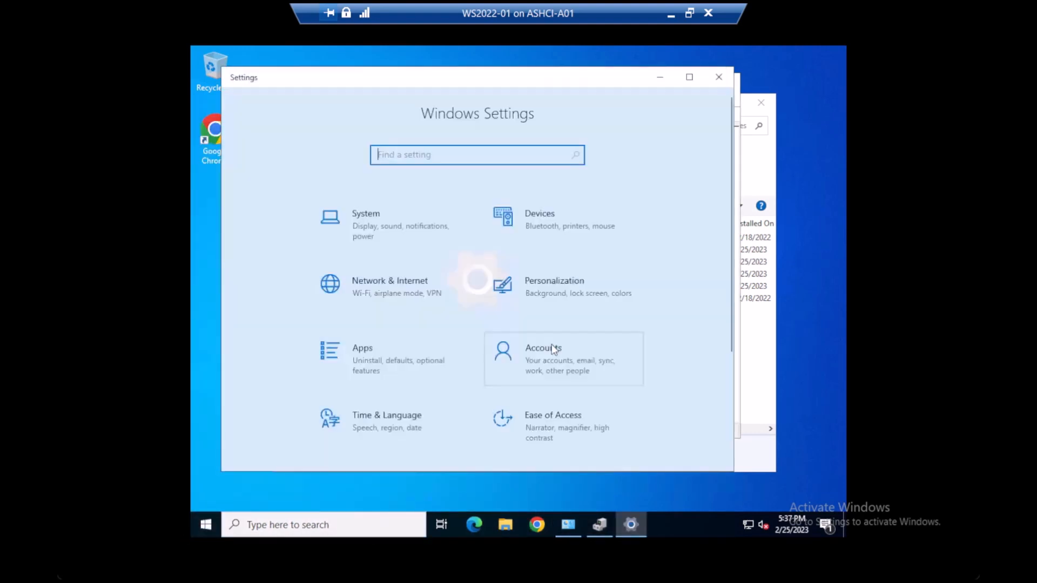
pyautogui.scroll(-3, 518, 356)
pyautogui.click(359, 398)
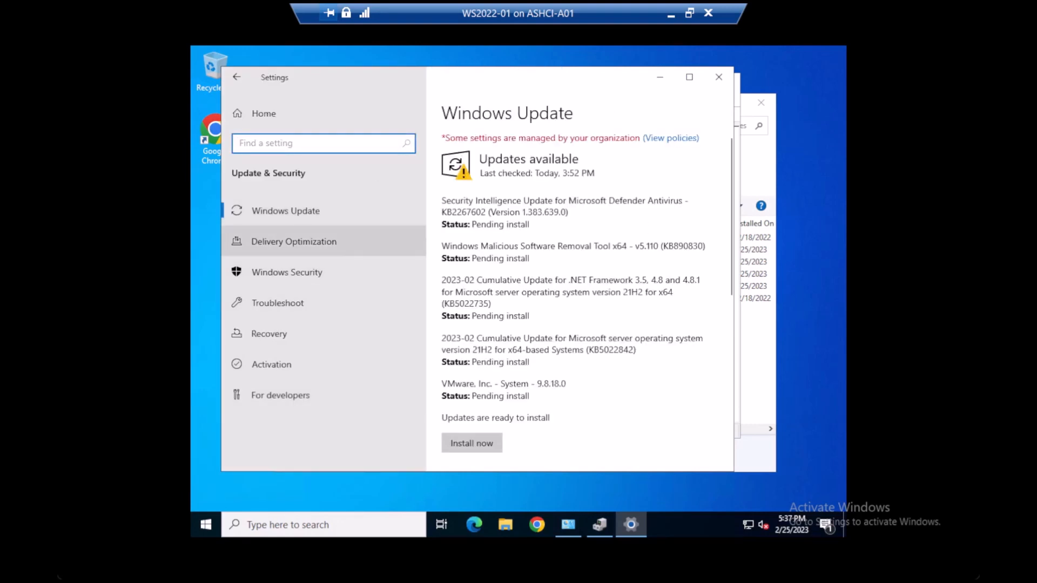
pyautogui.moveTo(446, 383); pyautogui.dragTo(581, 387)
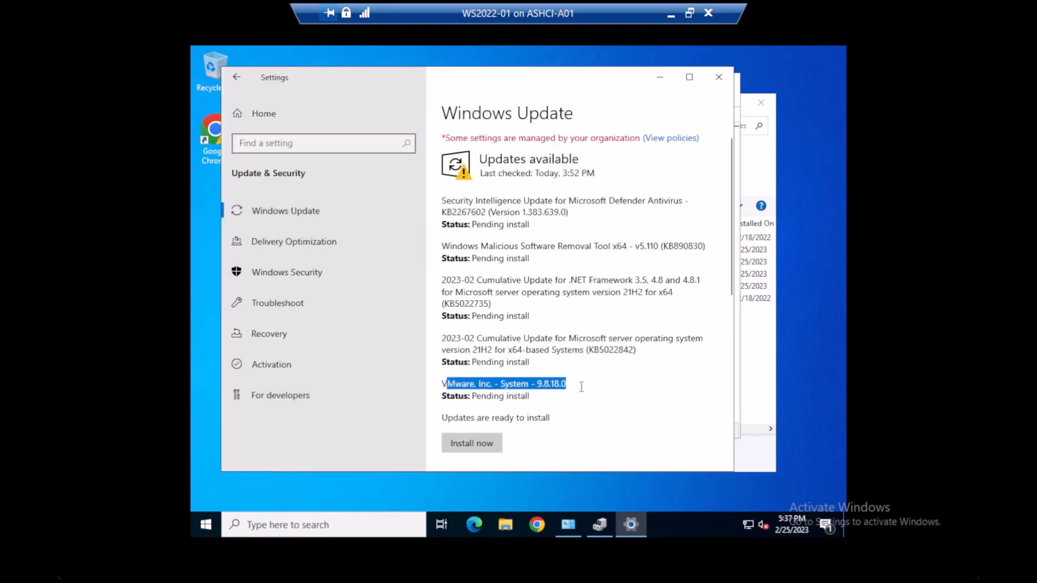
pyautogui.click(586, 387)
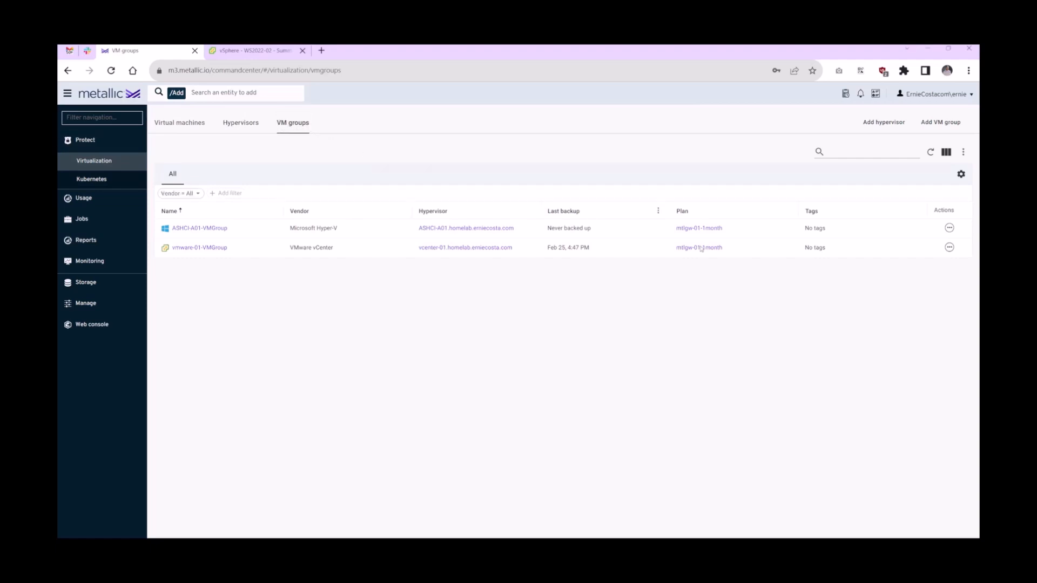
# Switch to Metallic in the browser, open vmware-01-VMGroup, and start a Full virtual machine restore from the February 25 recovery point
pyautogui.click(950, 248)
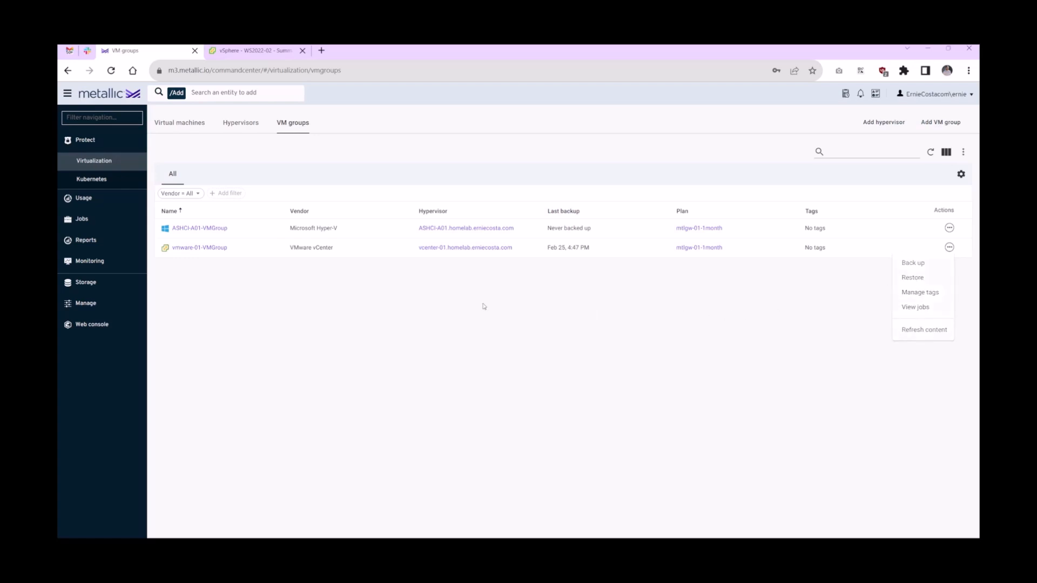
pyautogui.click(199, 247)
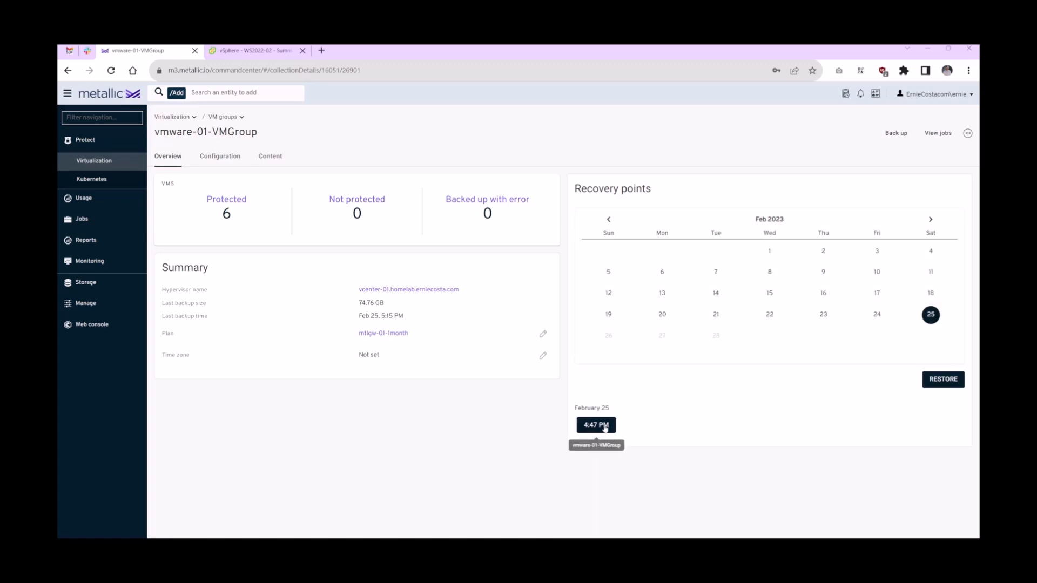
pyautogui.click(943, 380)
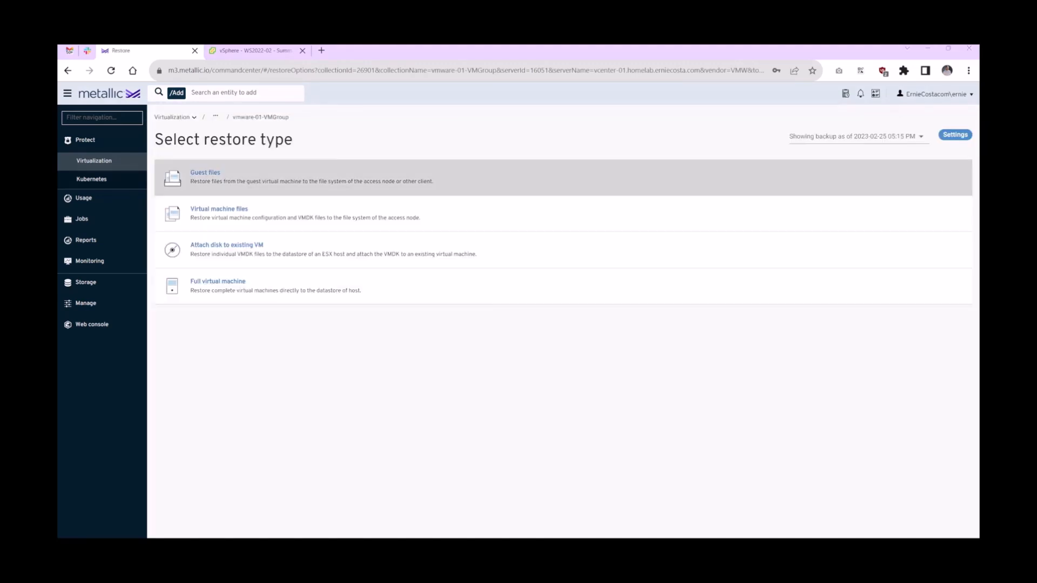
pyautogui.click(233, 285)
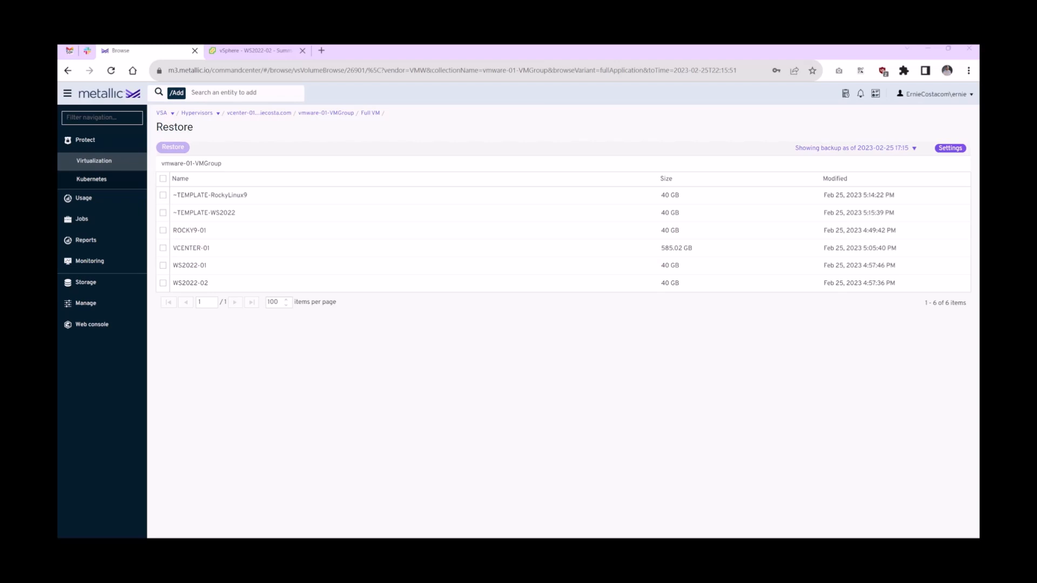
# Select ROCKY9-01 and WS2022-02 in the backup contents and open their restore options
pyautogui.click(163, 231)
pyautogui.click(171, 149)
pyautogui.click(168, 149)
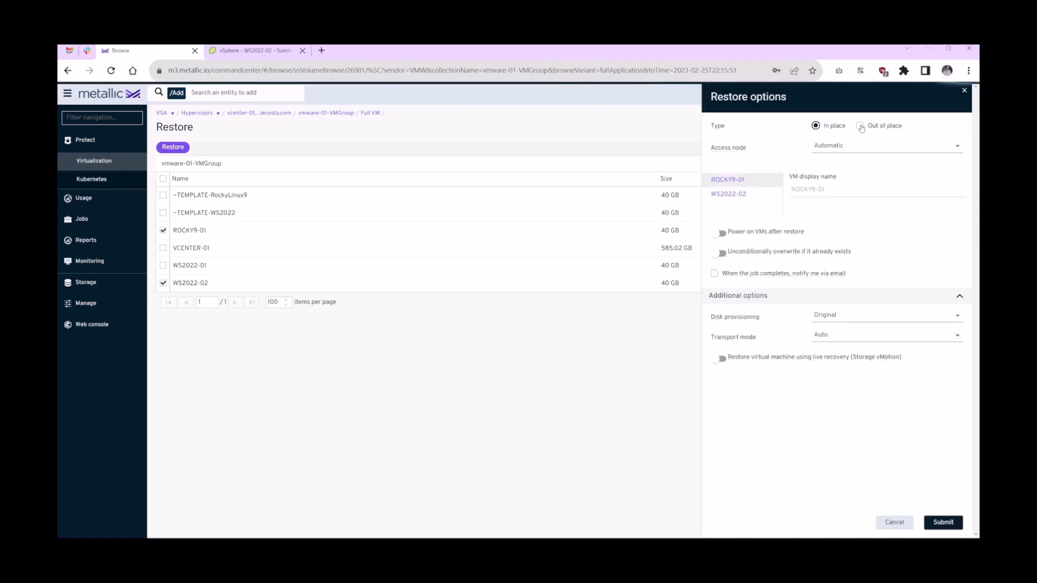
# Set the restore type to Out of place, restoring as Microsoft Hyper-V with ASHCI-A01 as the destination client
pyautogui.click(883, 127)
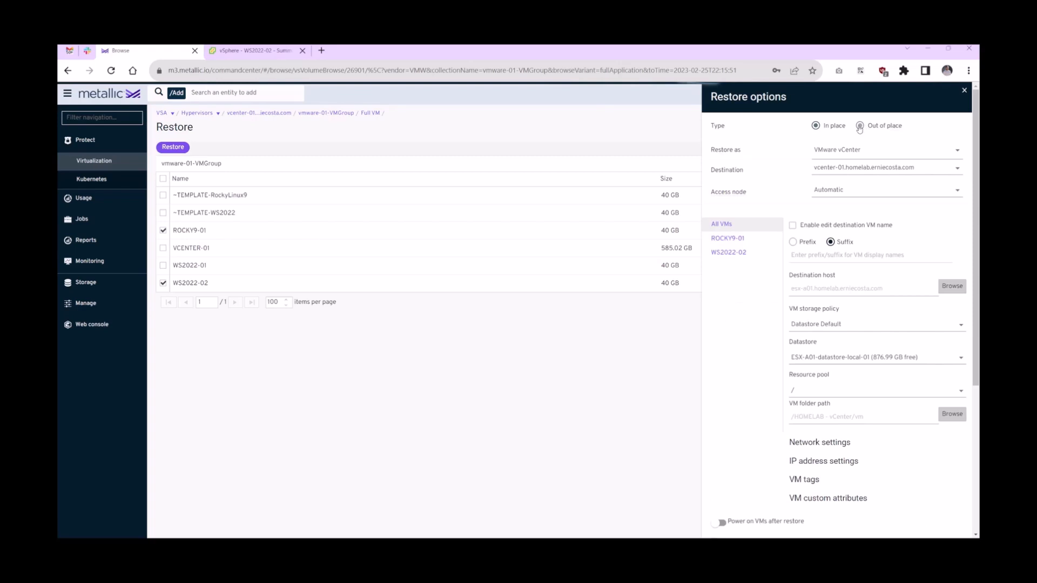
pyautogui.click(862, 150)
pyautogui.click(839, 168)
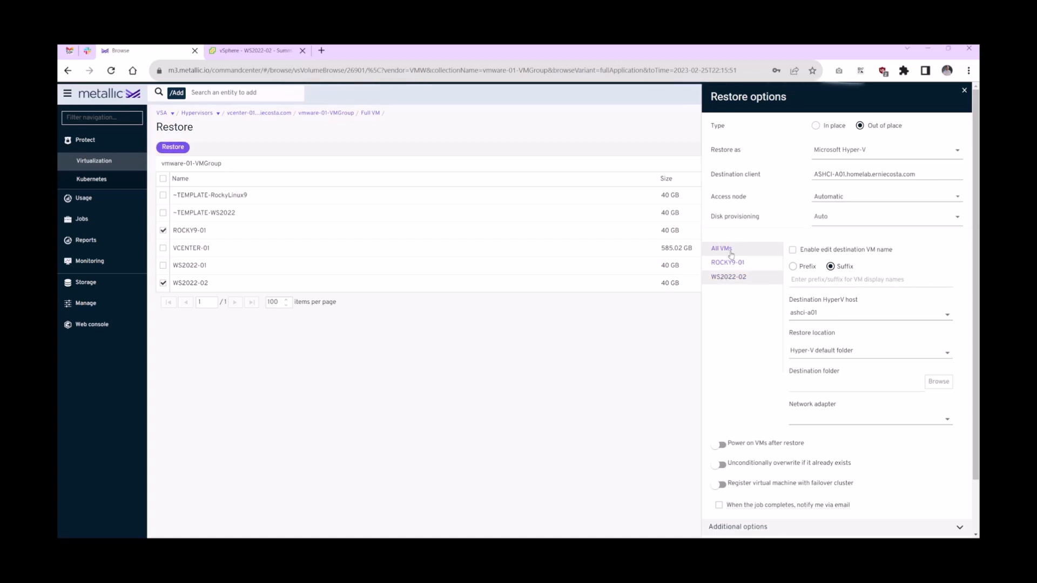
pyautogui.scroll(-1, 815, 279)
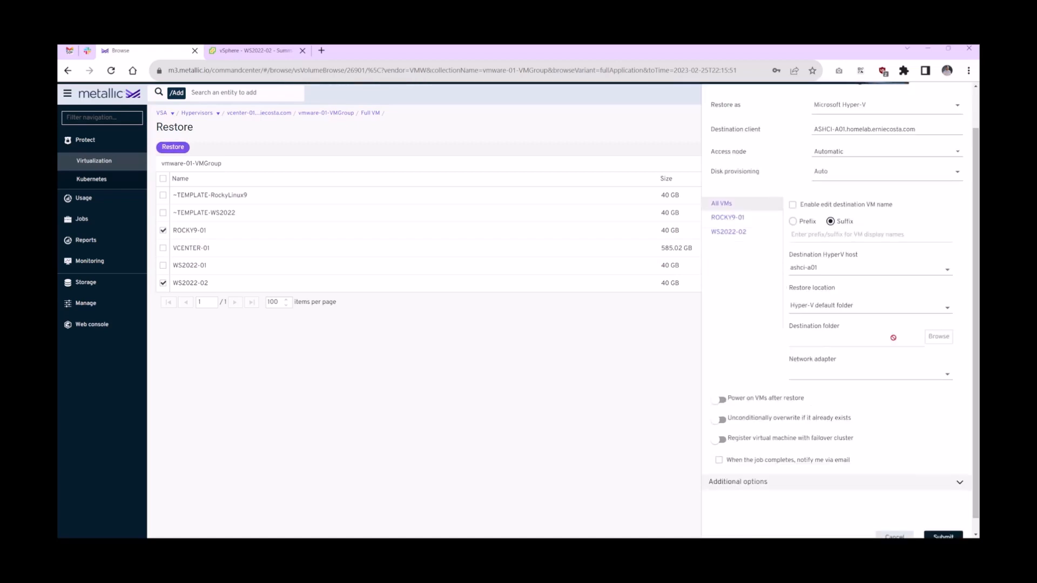